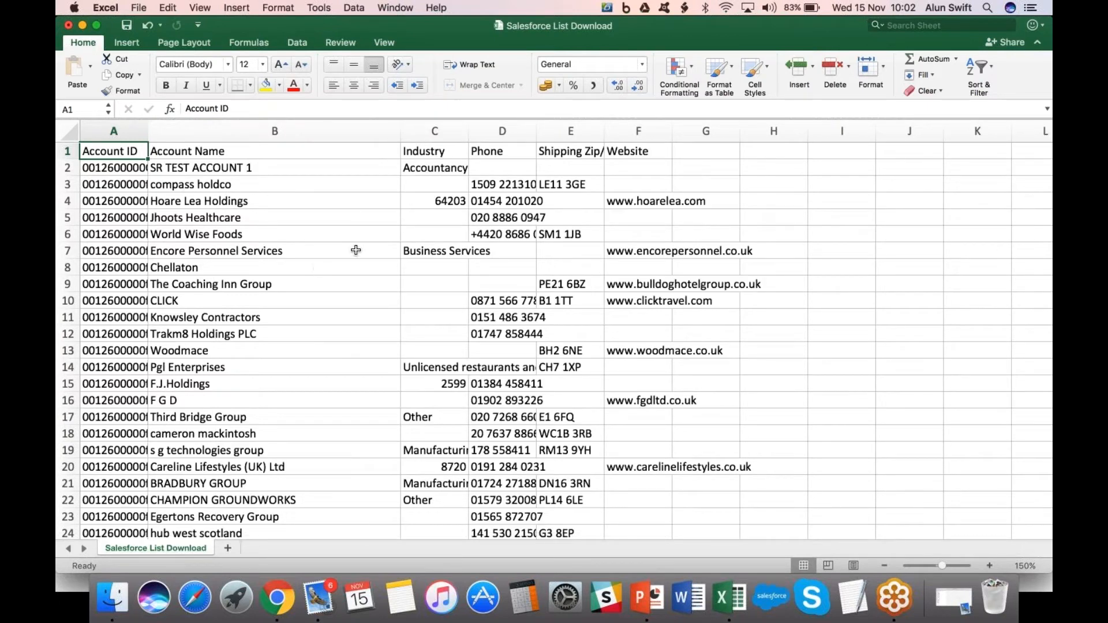
# Widen the Industry column so its entries show in full and review the industry values down the account list.
pyautogui.click(237, 164)
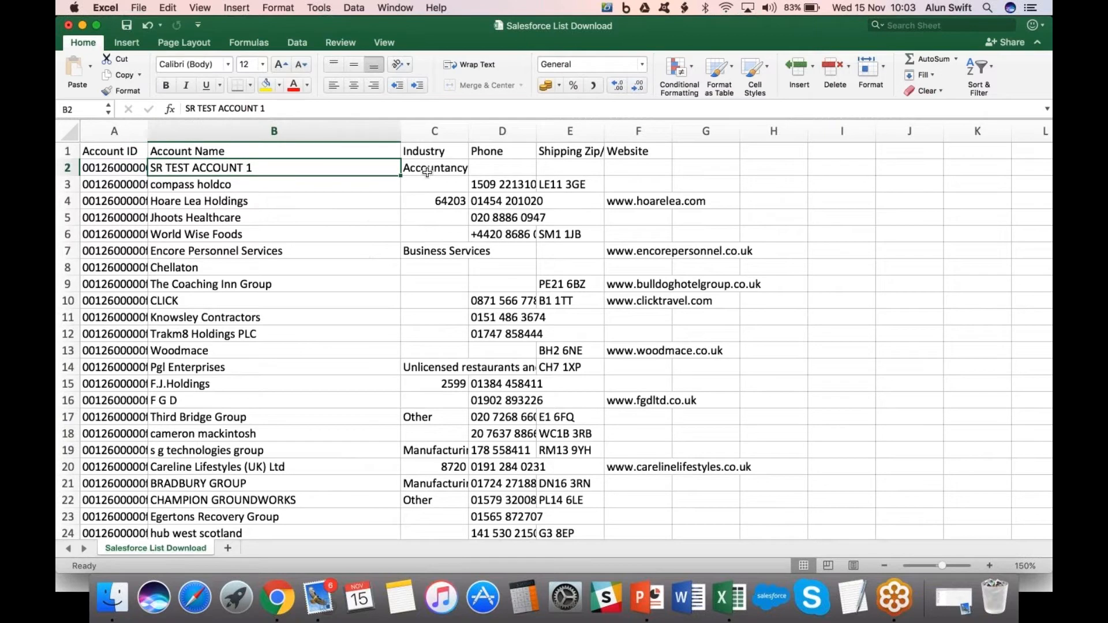
pyautogui.moveTo(468, 131); pyautogui.dragTo(574, 131)
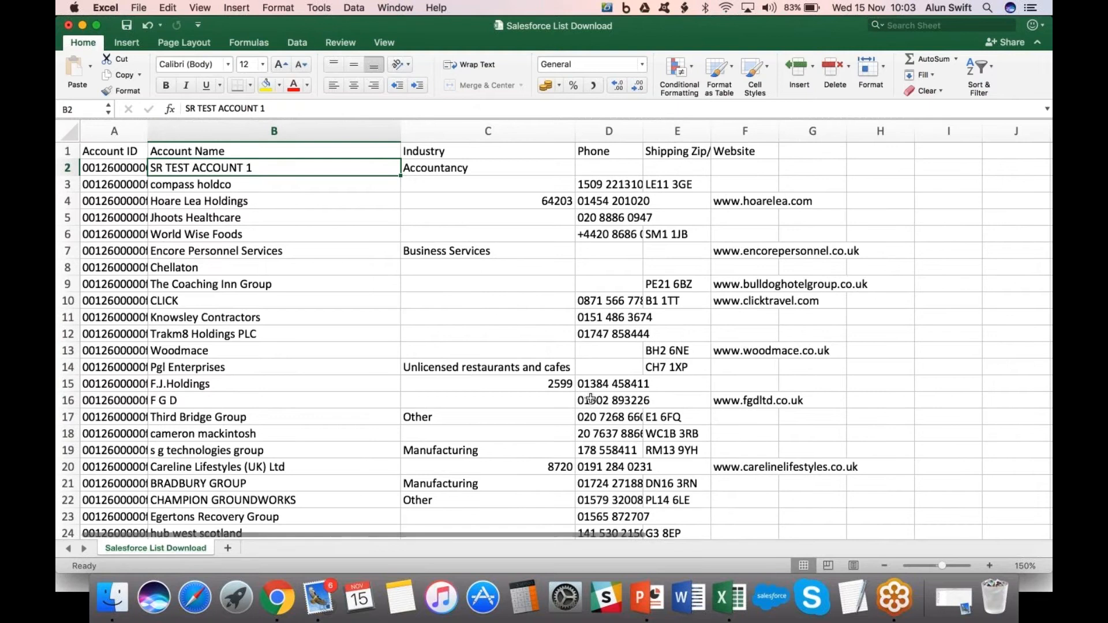
pyautogui.click(547, 383)
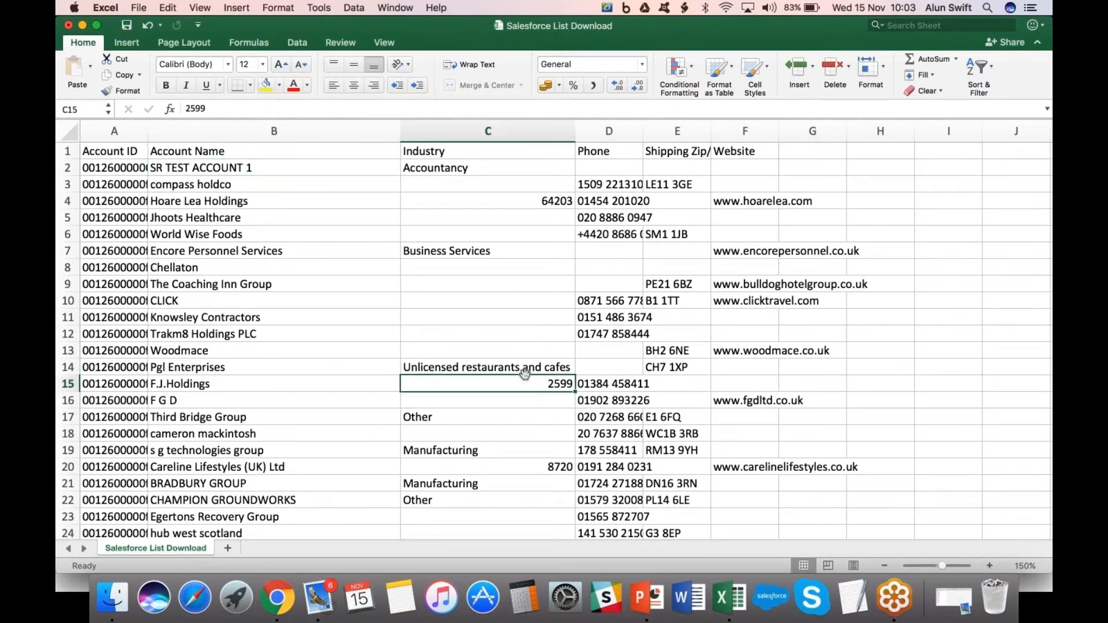
pyautogui.click(540, 369)
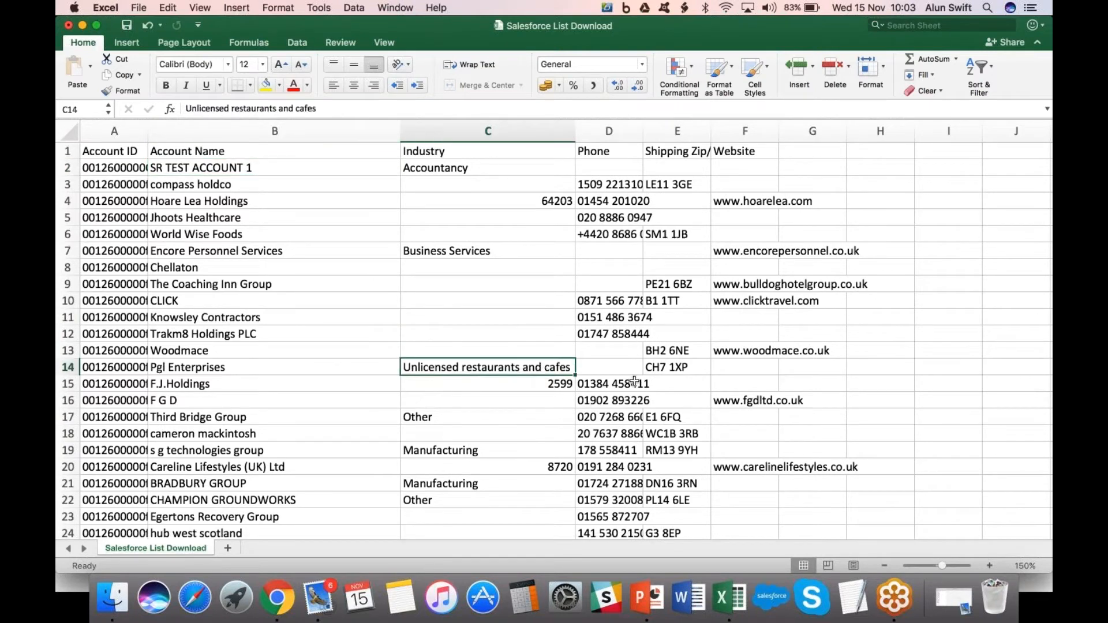
pyautogui.scroll(-1, 555, 369)
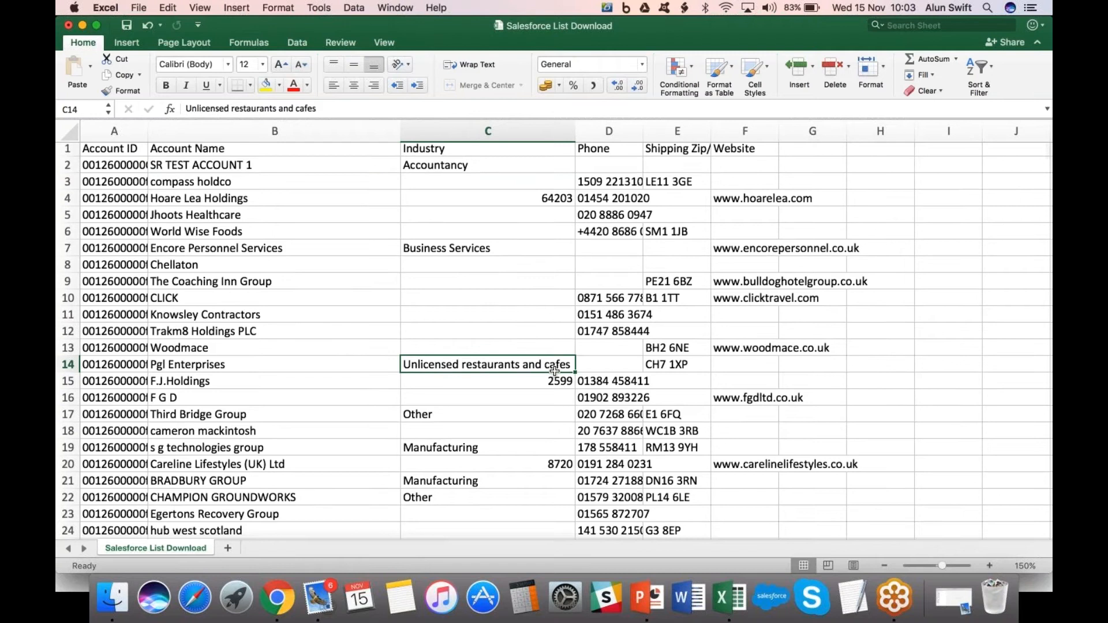
pyautogui.scroll(-3, 554, 370)
pyautogui.click(444, 371)
pyautogui.scroll(-1, 444, 371)
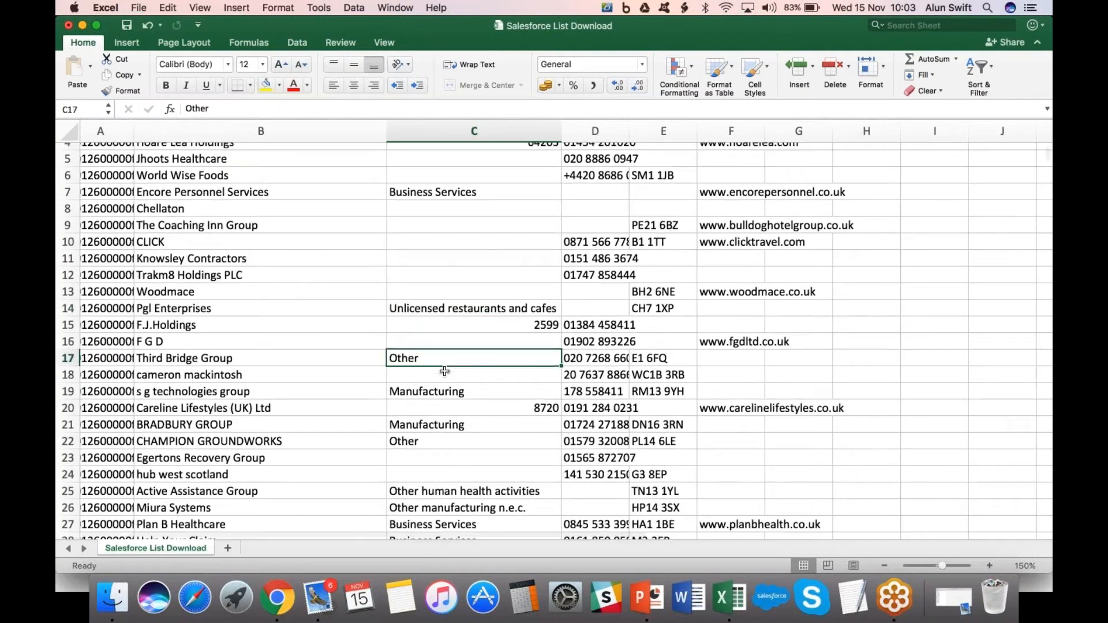
pyautogui.scroll(-5, 444, 371)
pyautogui.scroll(6, 444, 371)
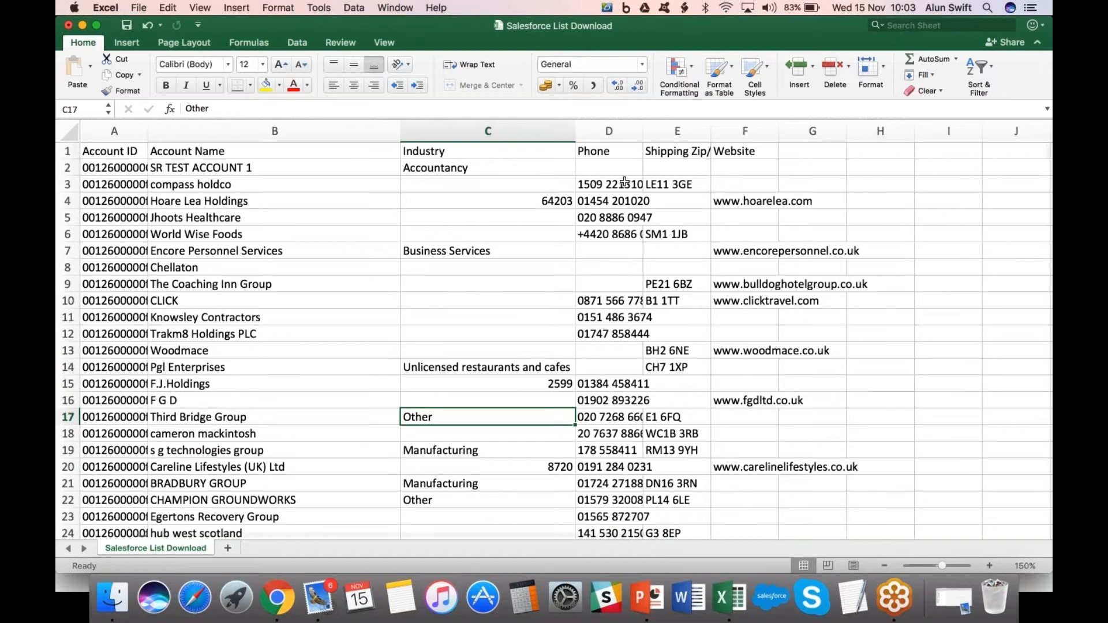
# Widen the Phone column and look over the phone, postcode and website data of the accounts.
pyautogui.moveTo(643, 131); pyautogui.dragTo(720, 131)
pyautogui.hscroll(1, 656, 272)
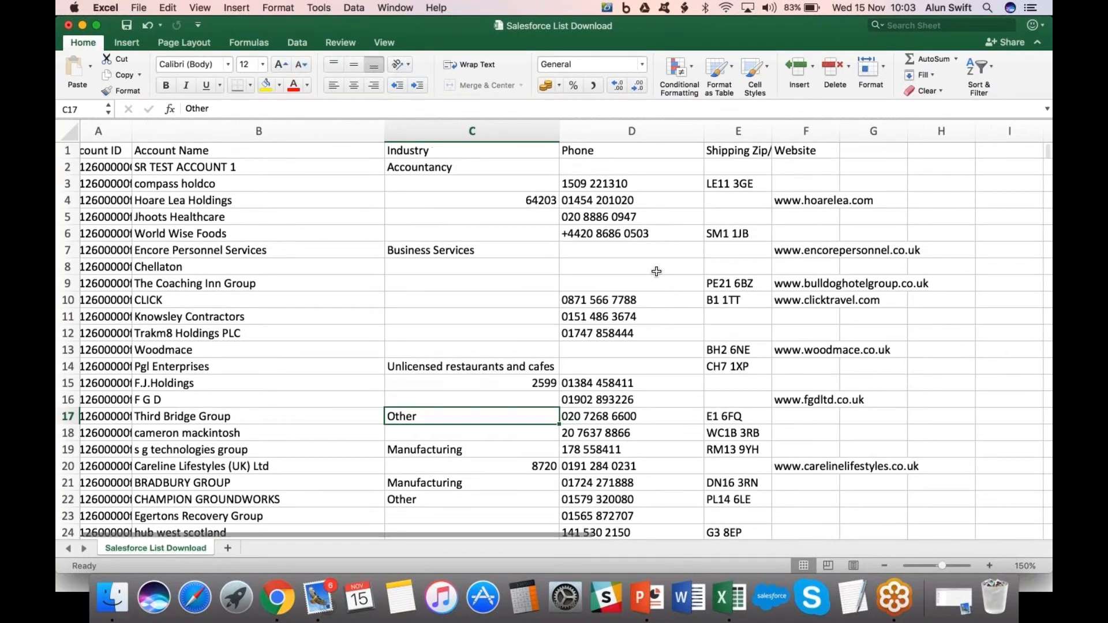
pyautogui.hscroll(5, 656, 271)
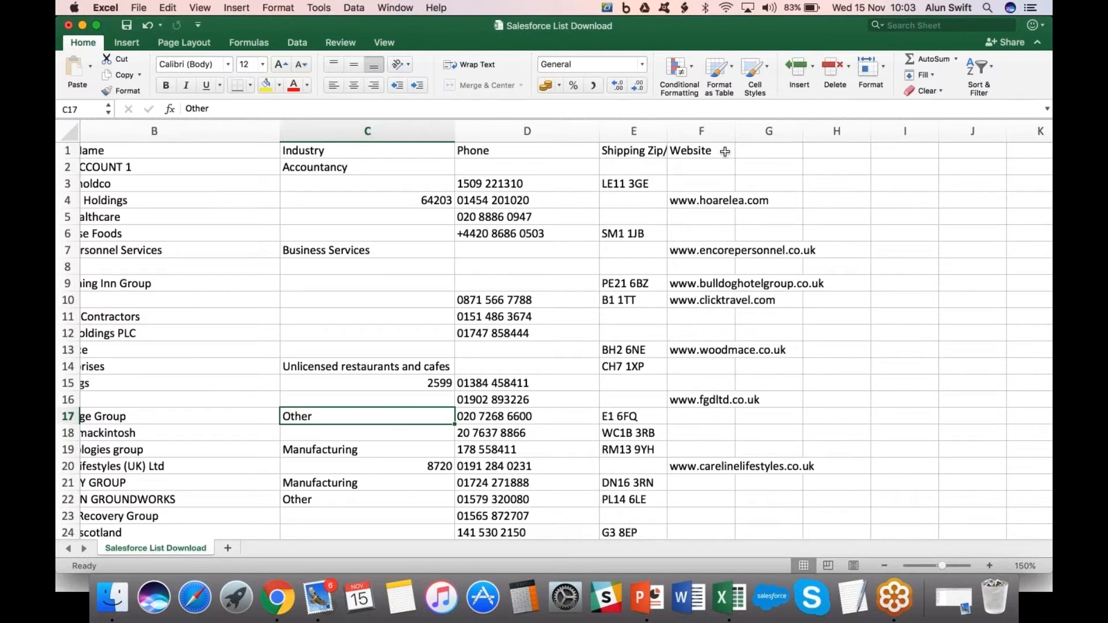
pyautogui.scroll(-2, 700, 195)
pyautogui.scroll(-5, 701, 194)
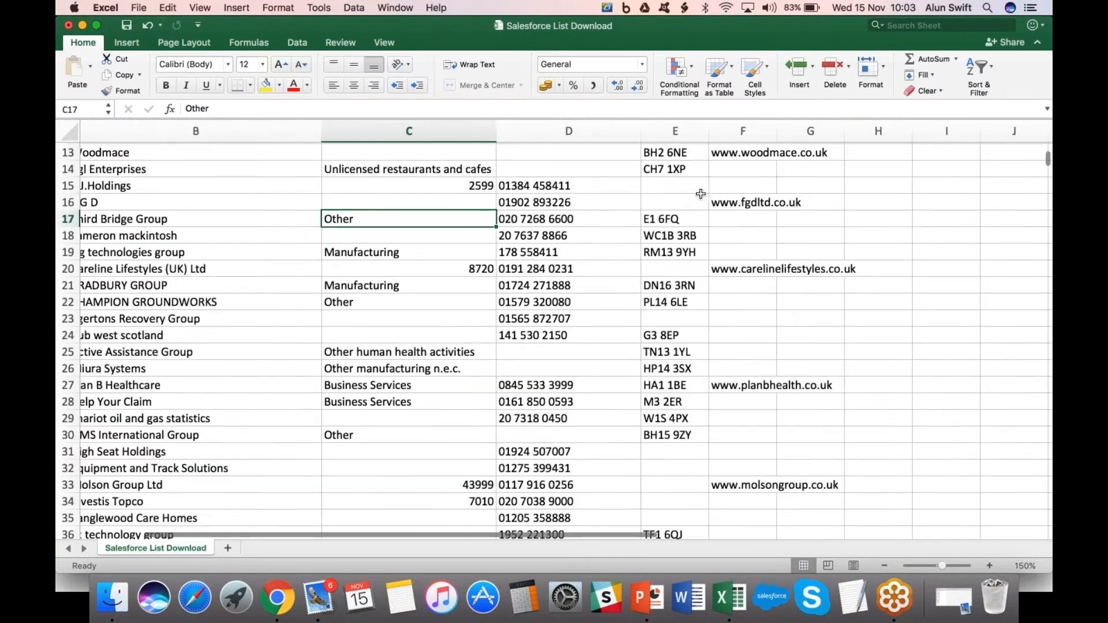
pyautogui.hscroll(-3, 700, 194)
pyautogui.scroll(2, 701, 194)
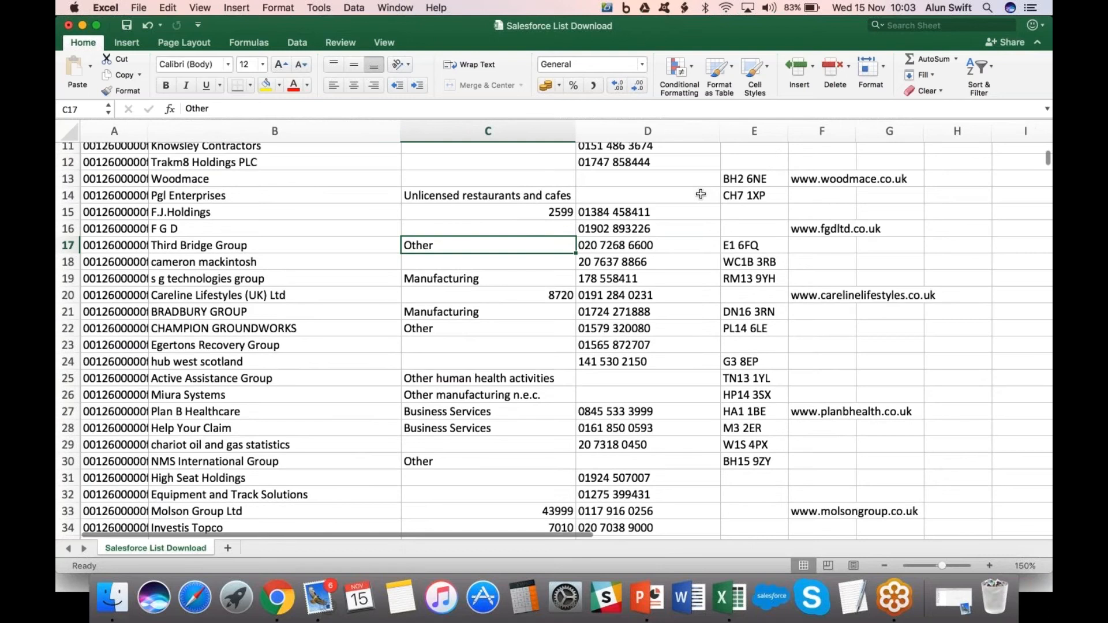
# Switch to the DueDil site in Chrome and open the saved lists.
pyautogui.hotkey('ctrl', 'Up')
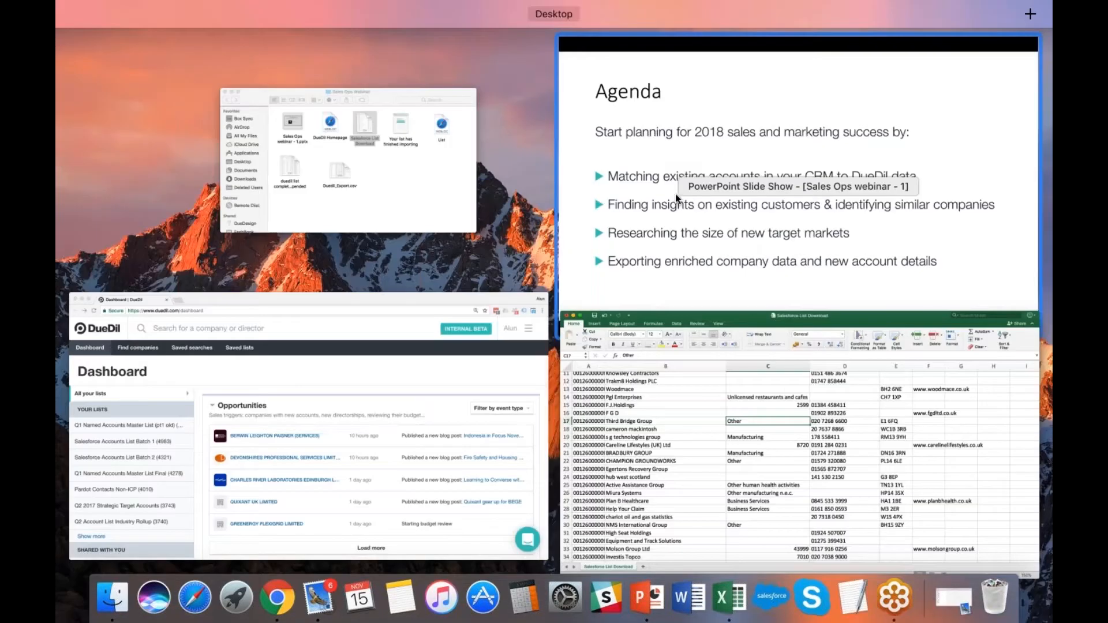
pyautogui.click(377, 386)
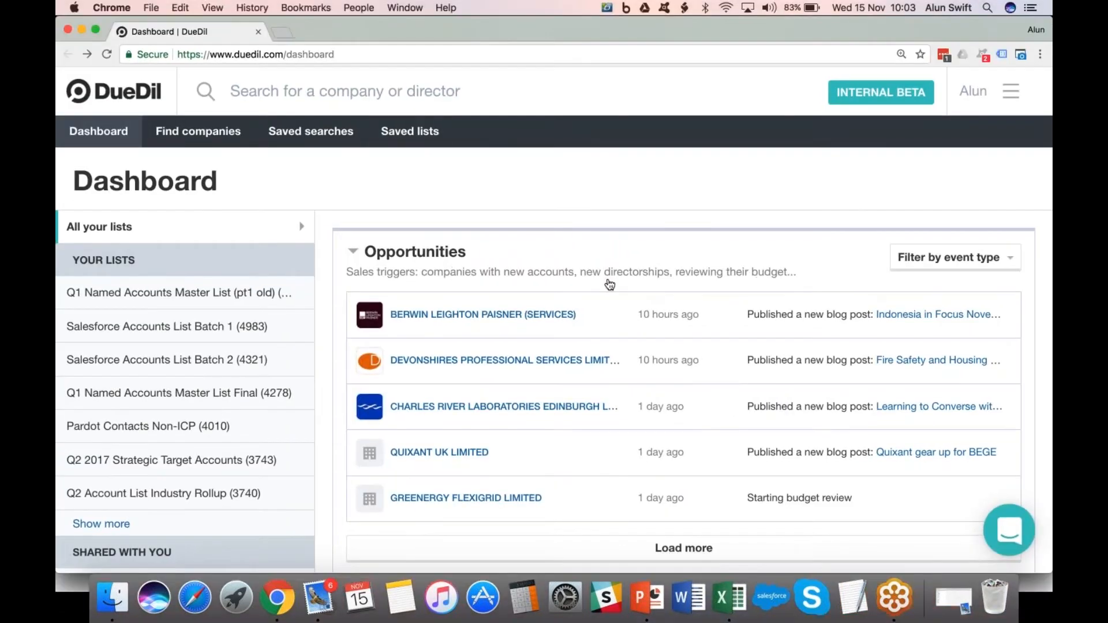
pyautogui.click(424, 134)
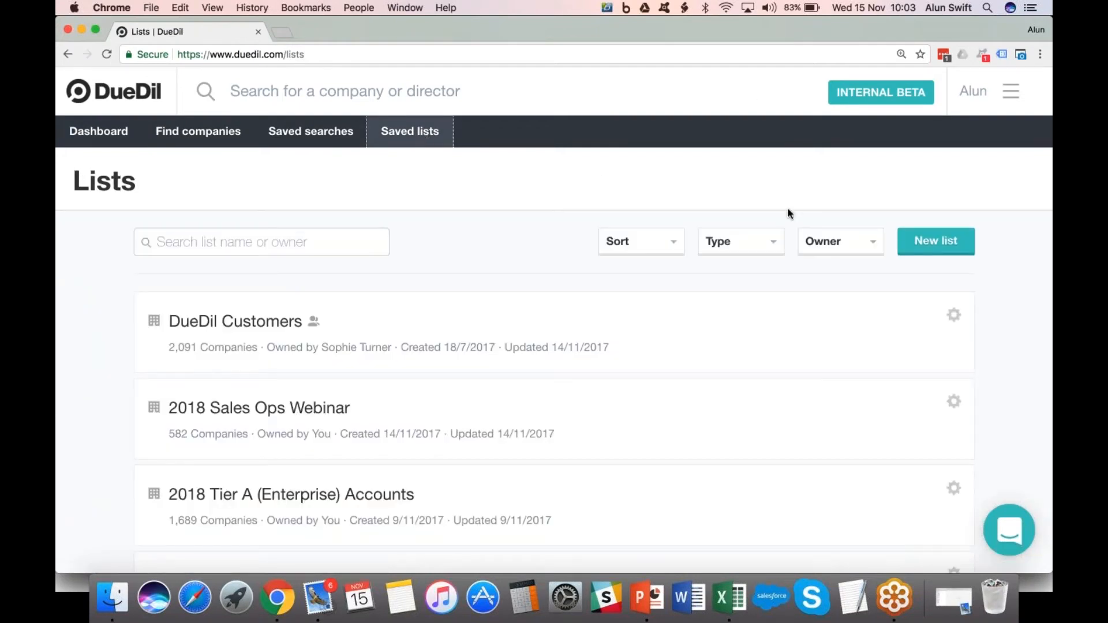
# Create a new companies list named "2018 Sales Ops Webinar 2".
pyautogui.click(929, 243)
pyautogui.write('2')
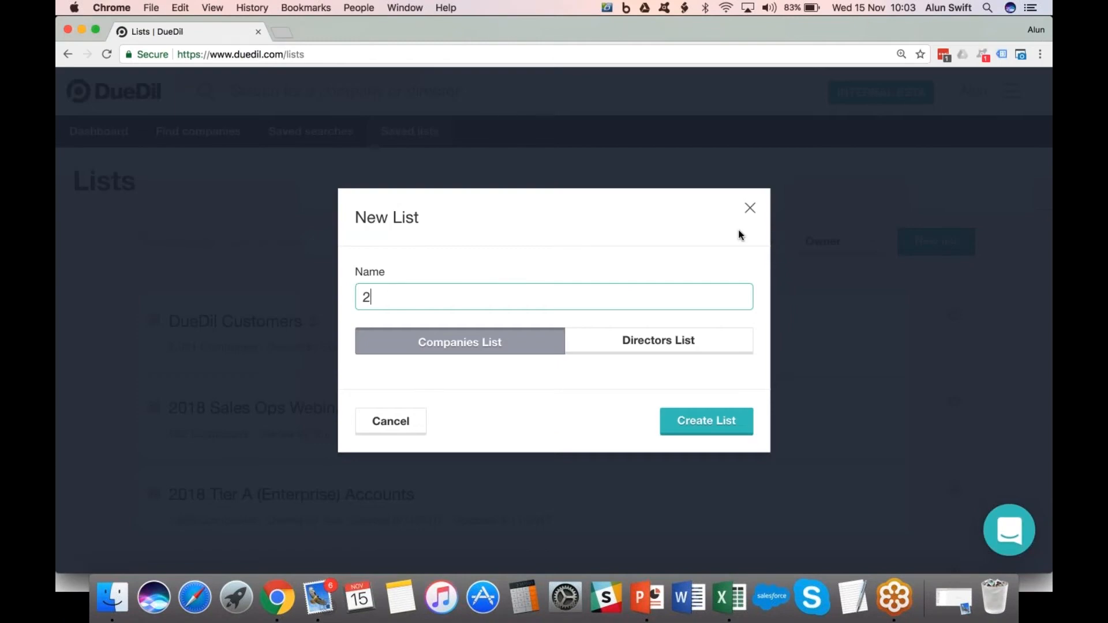
pyautogui.write('018 Sales Ops Webinar')
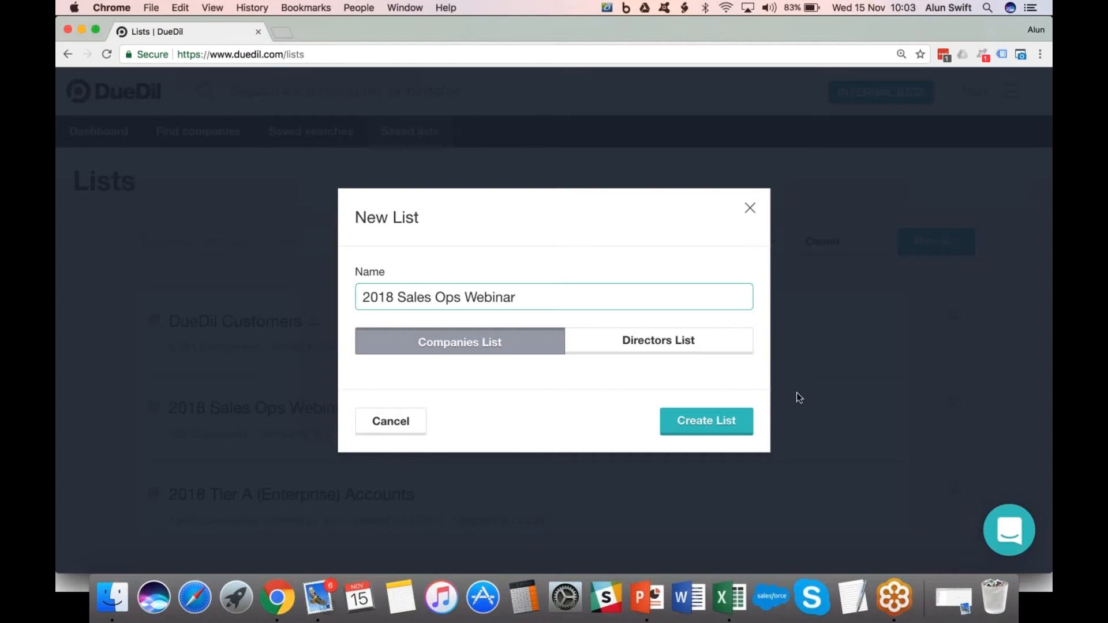
pyautogui.click(707, 421)
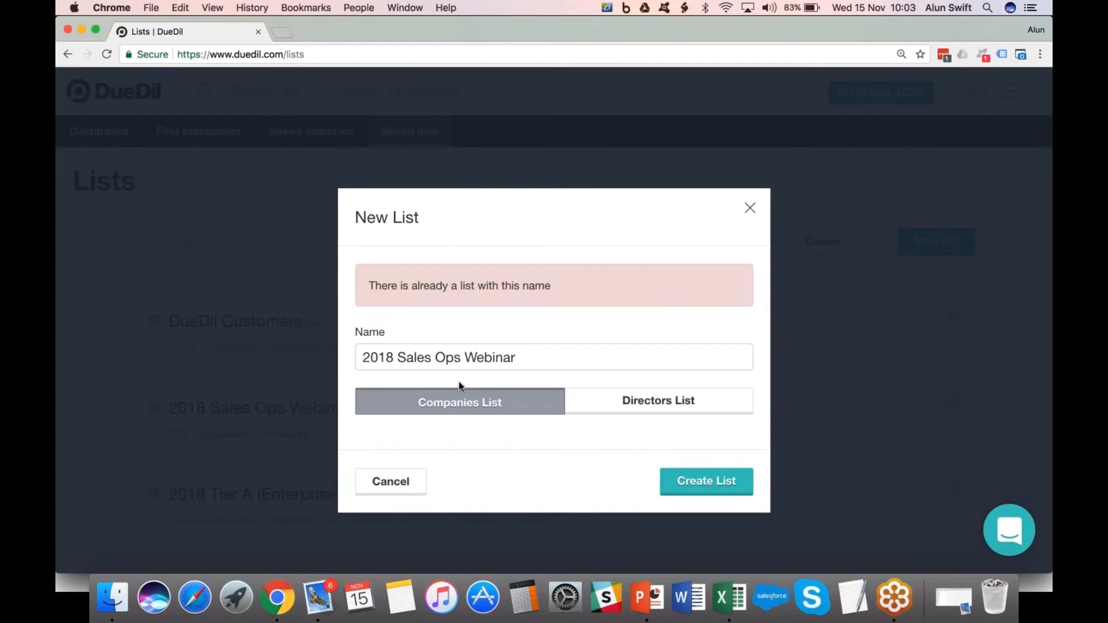
pyautogui.click(458, 364)
pyautogui.write('2')
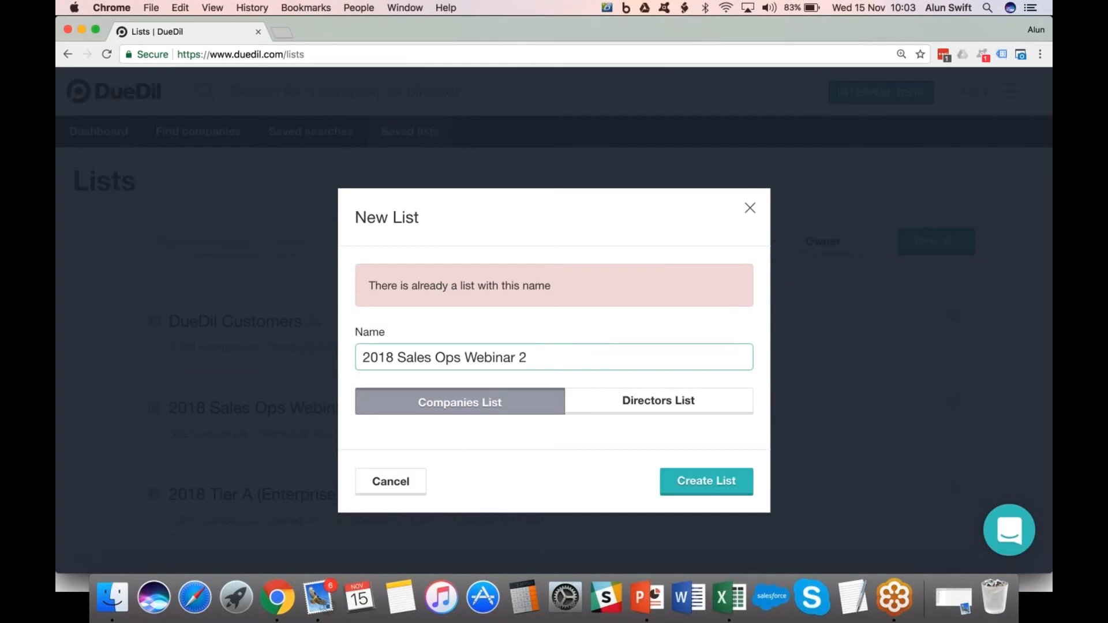
pyautogui.click(678, 469)
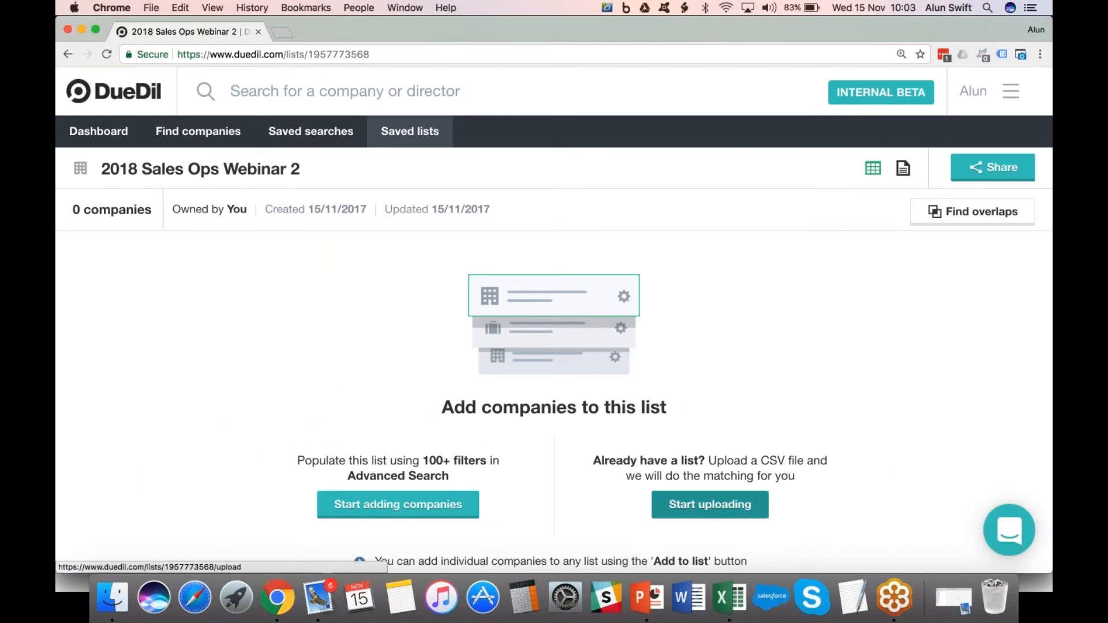
# Upload the Salesforce List Download CSV file from the Sales Ops Webinar folder to the new list.
pyautogui.click(707, 509)
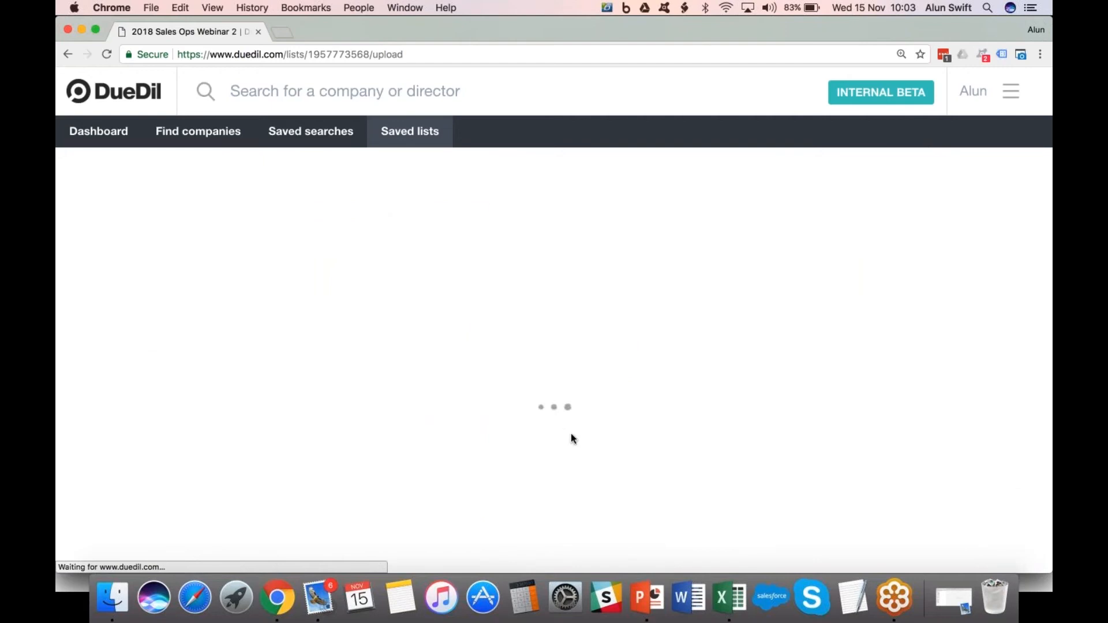
pyautogui.click(204, 318)
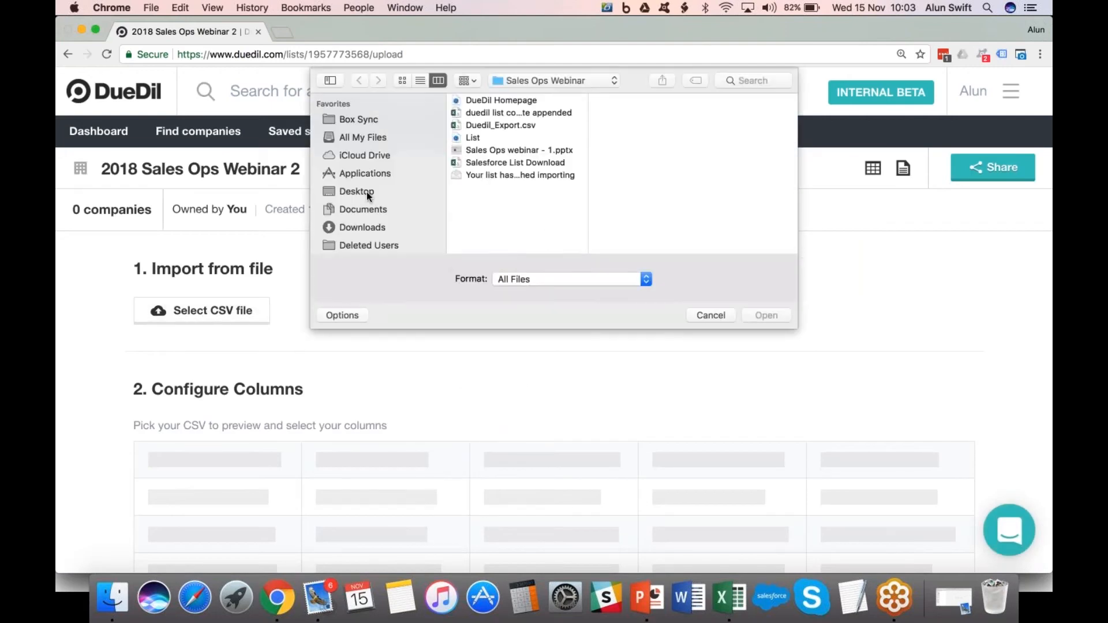
pyautogui.moveTo(393, 196); pyautogui.dragTo(411, 193)
pyautogui.click(549, 161)
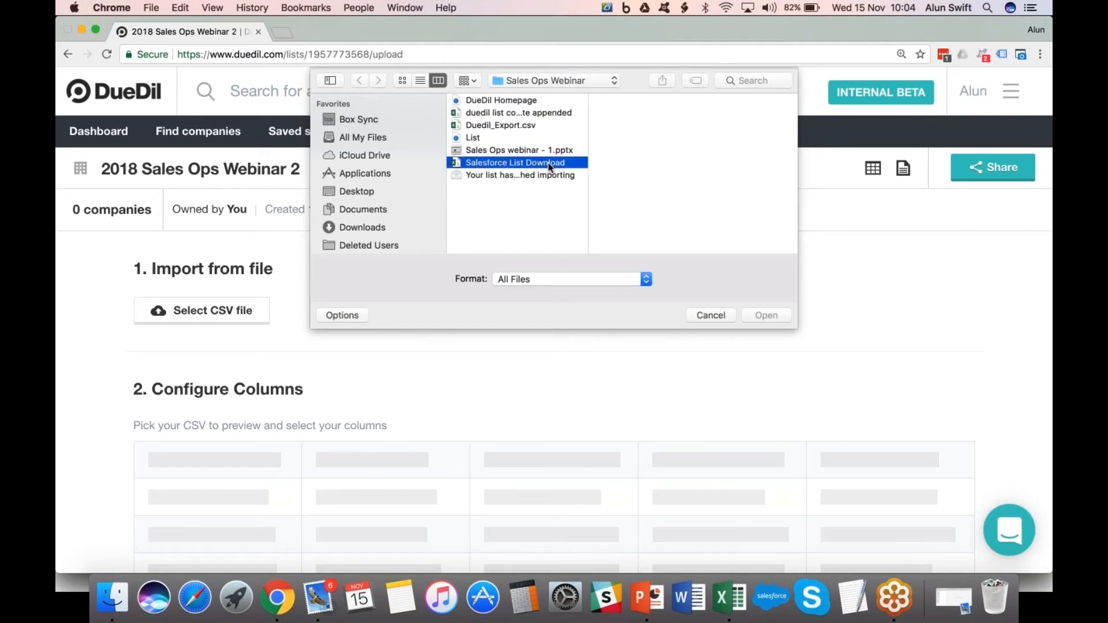
pyautogui.click(760, 313)
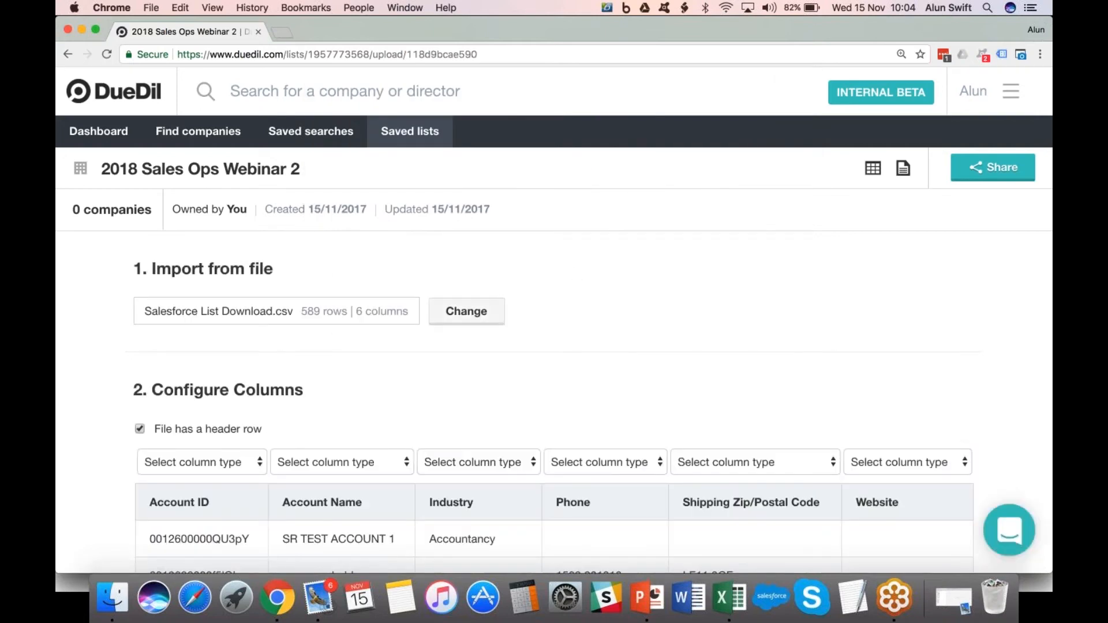
# Set the column type of Account Name to Company name and of Phone to Telephone.
pyautogui.scroll(-1, 576, 272)
pyautogui.scroll(-5, 554, 346)
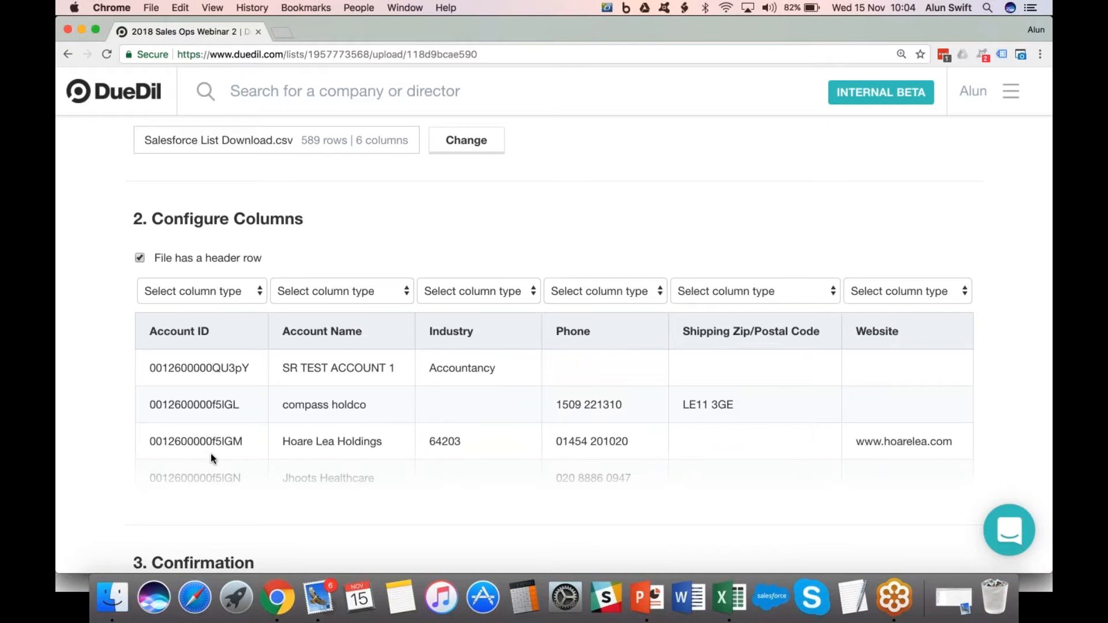
pyautogui.click(373, 298)
pyautogui.click(352, 306)
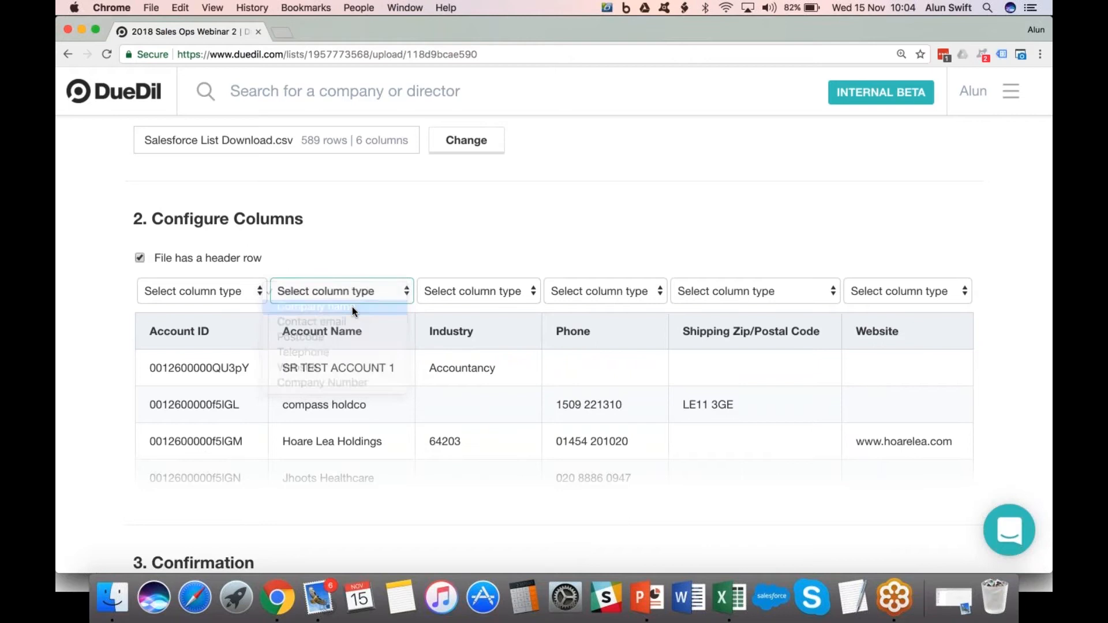
pyautogui.click(627, 291)
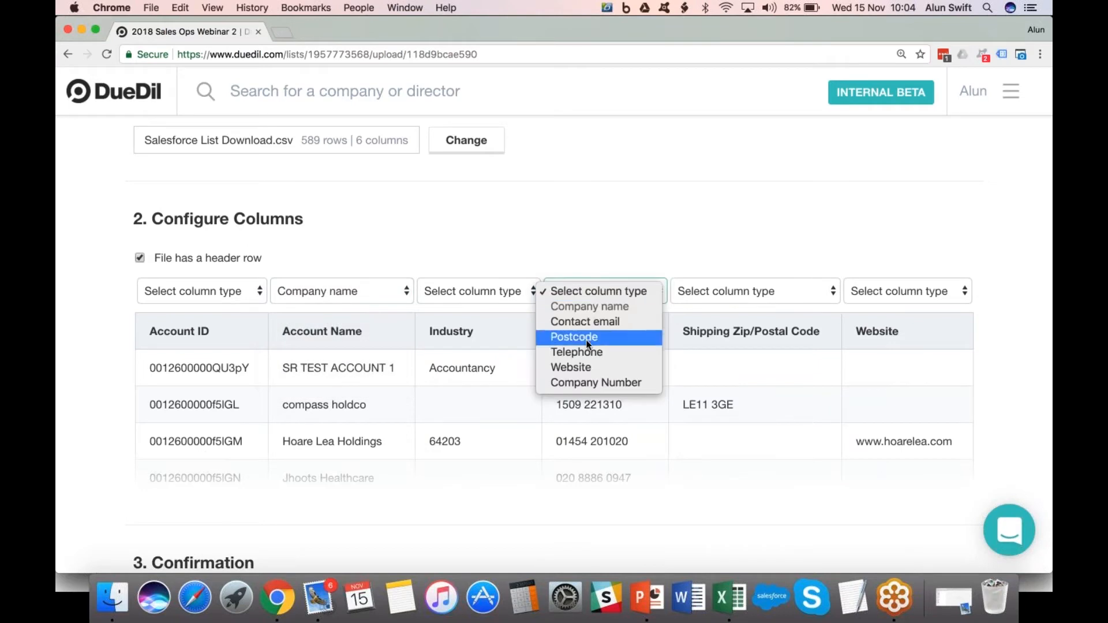
pyautogui.click(605, 353)
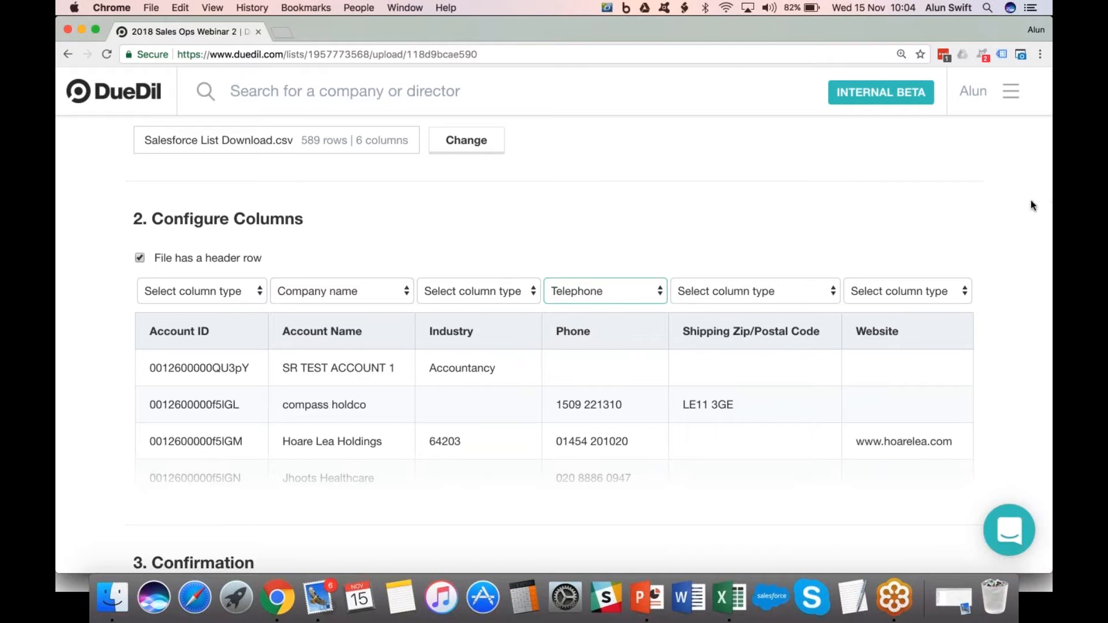
# Set the column type of Shipping Zip/Postal Code to Postcode and of the Website column to Website.
pyautogui.click(787, 288)
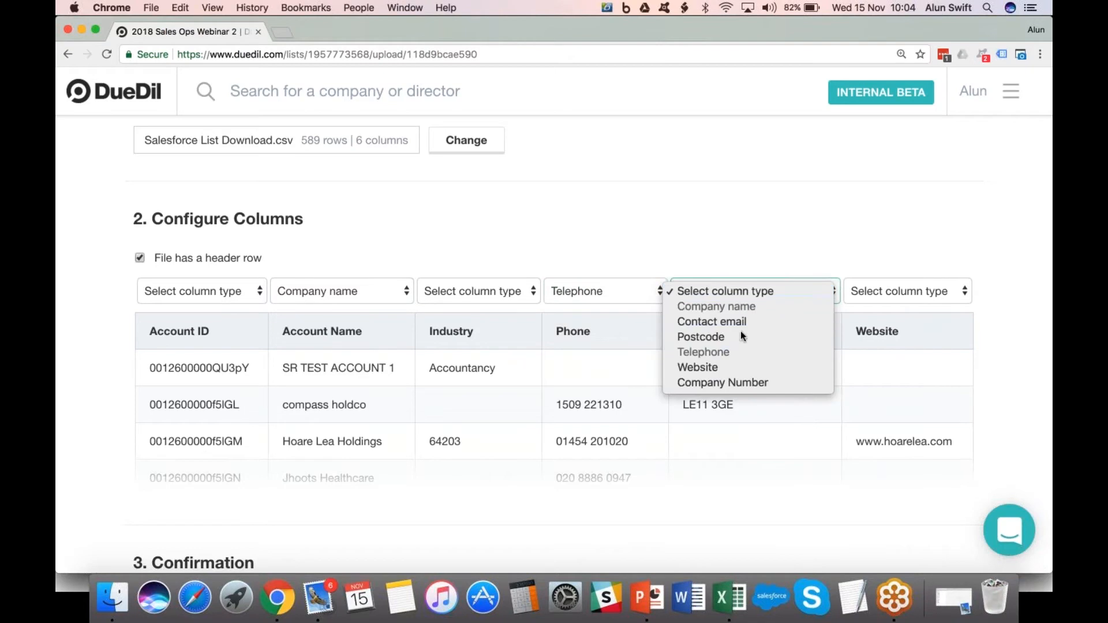
pyautogui.click(720, 337)
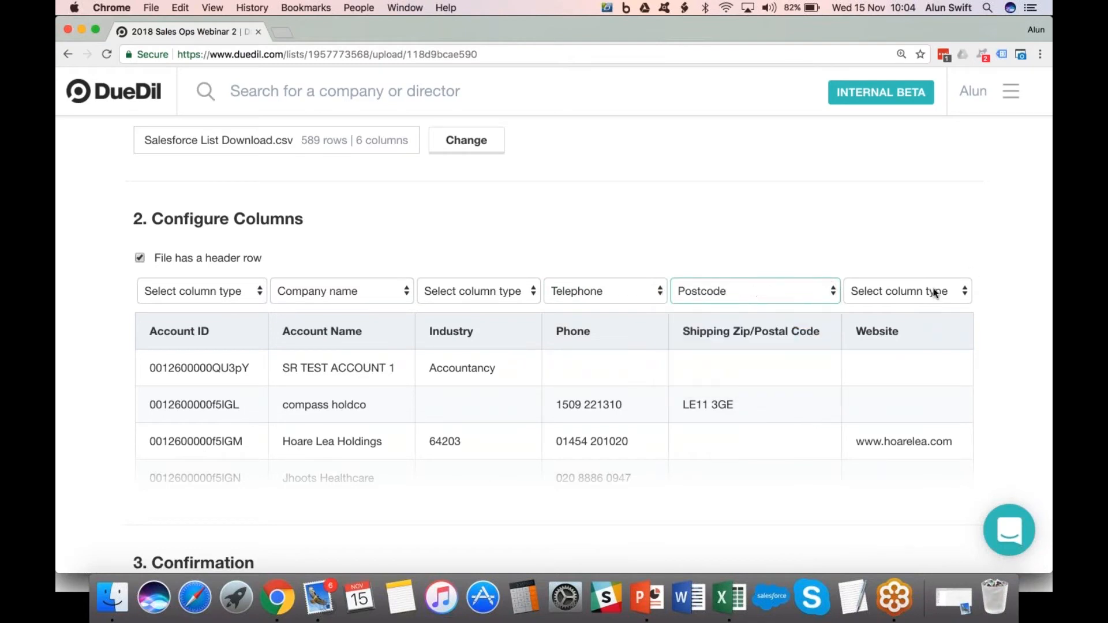
pyautogui.click(927, 291)
pyautogui.click(889, 368)
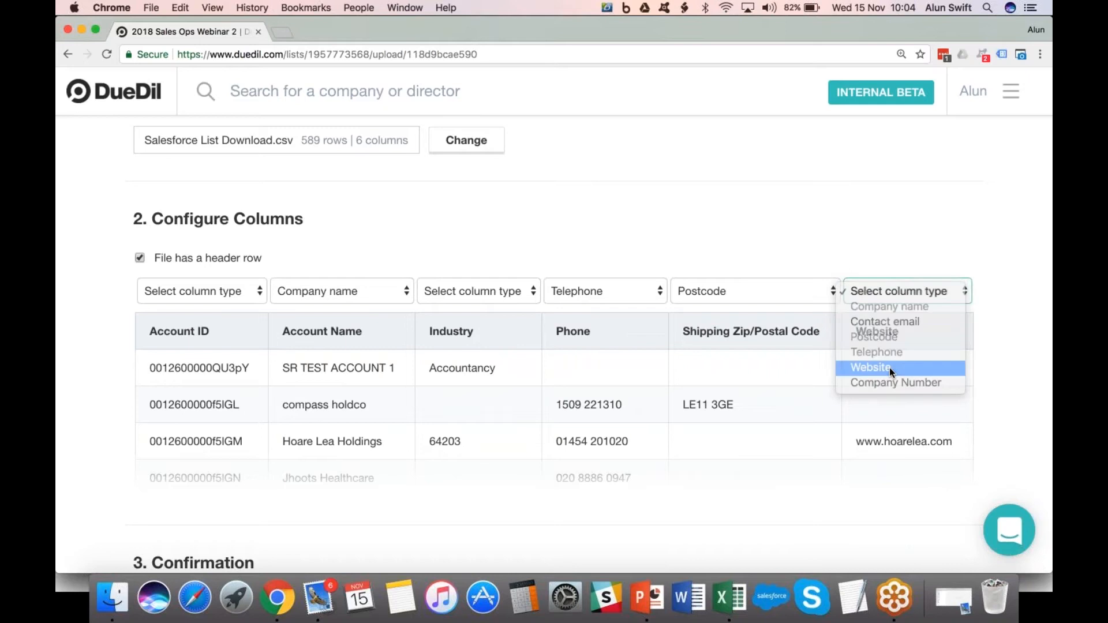
# Check the column type options offered for the Website column, including Company Number.
pyautogui.click(938, 292)
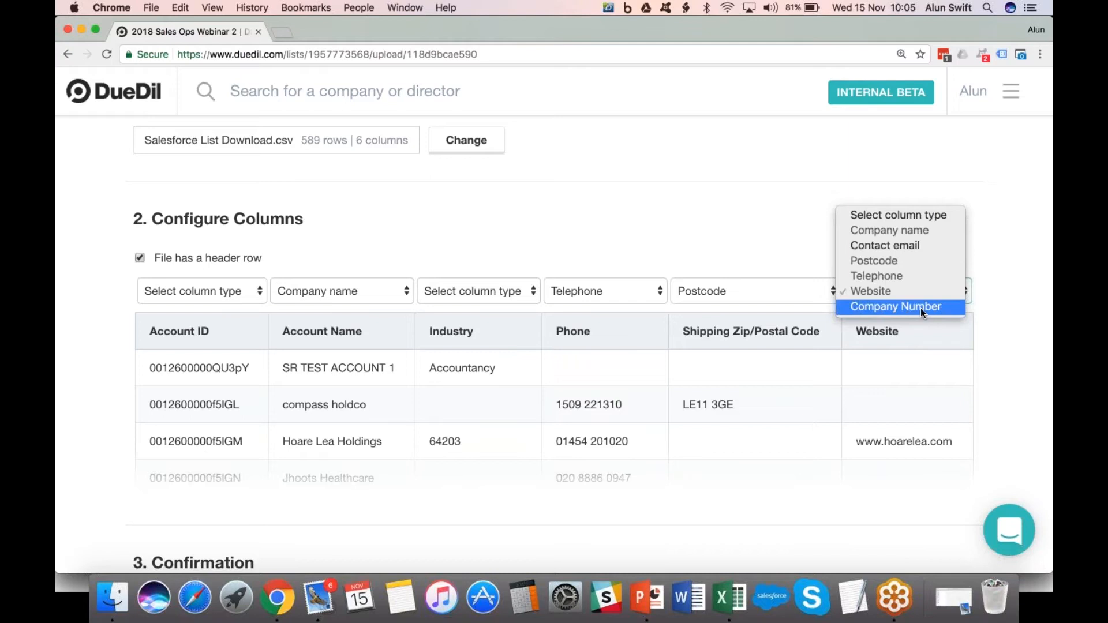
pyautogui.click(920, 307)
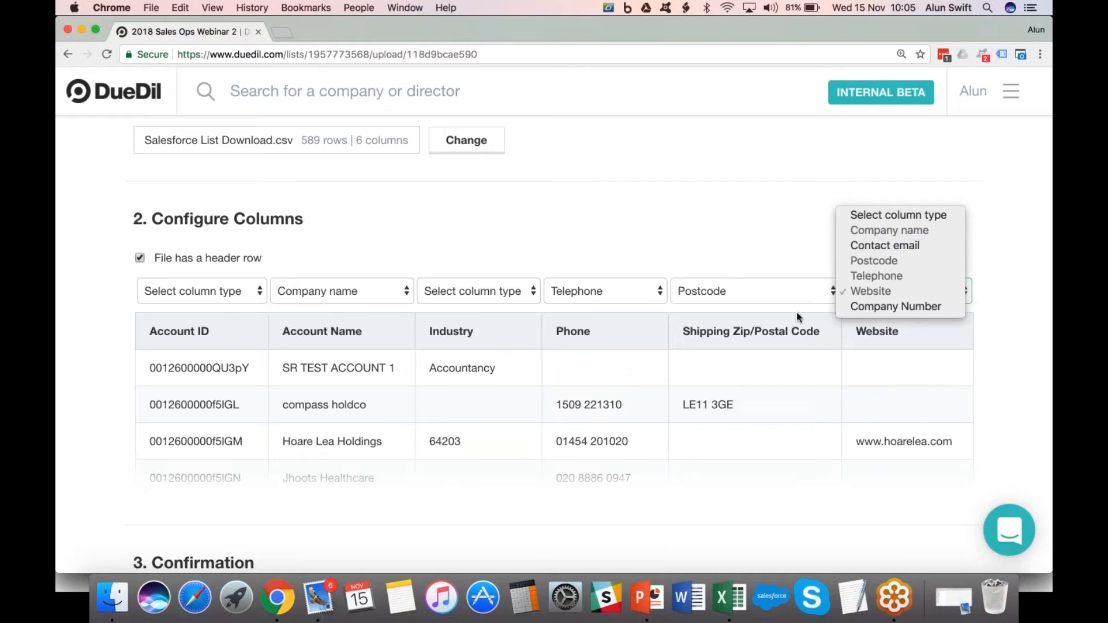
pyautogui.click(793, 258)
# Confirm the column setup and start importing the file into the list.
pyautogui.scroll(-1, 618, 365)
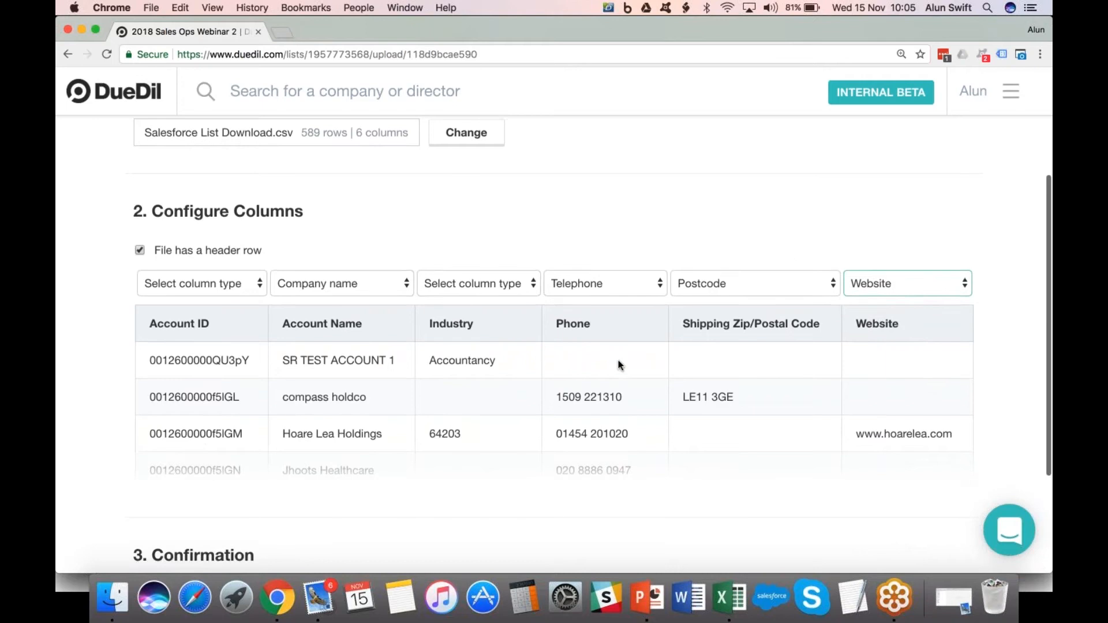
pyautogui.scroll(-6, 619, 365)
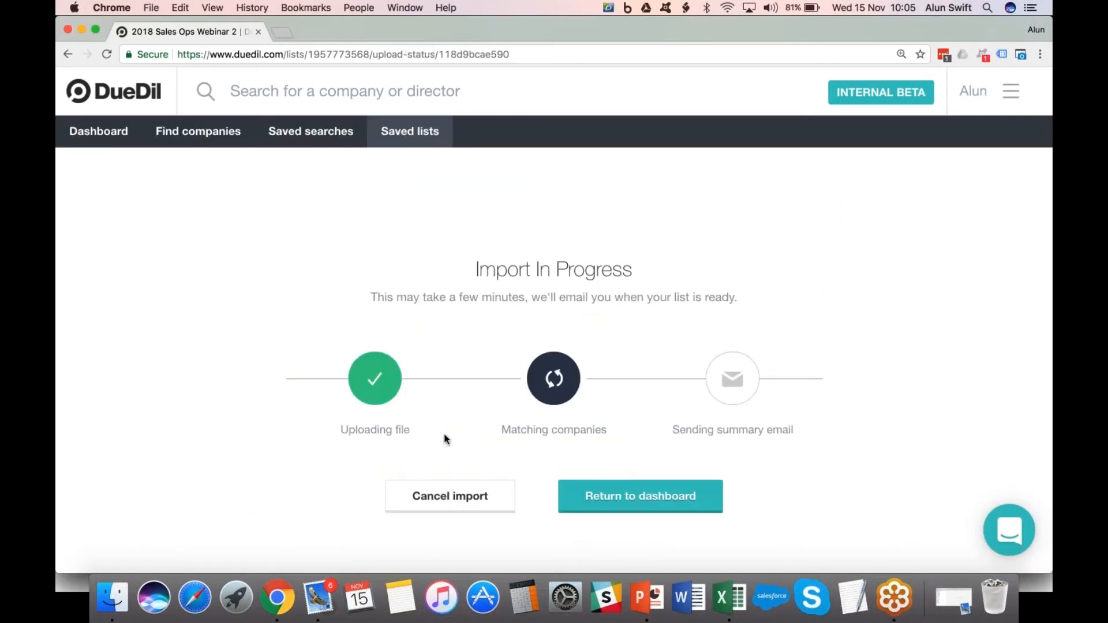
# Switch to the Sales Ops Webinar folder in Finder and open the saved email "Your list has finished importing".
pyautogui.hotkey('ctrl', 'Up')
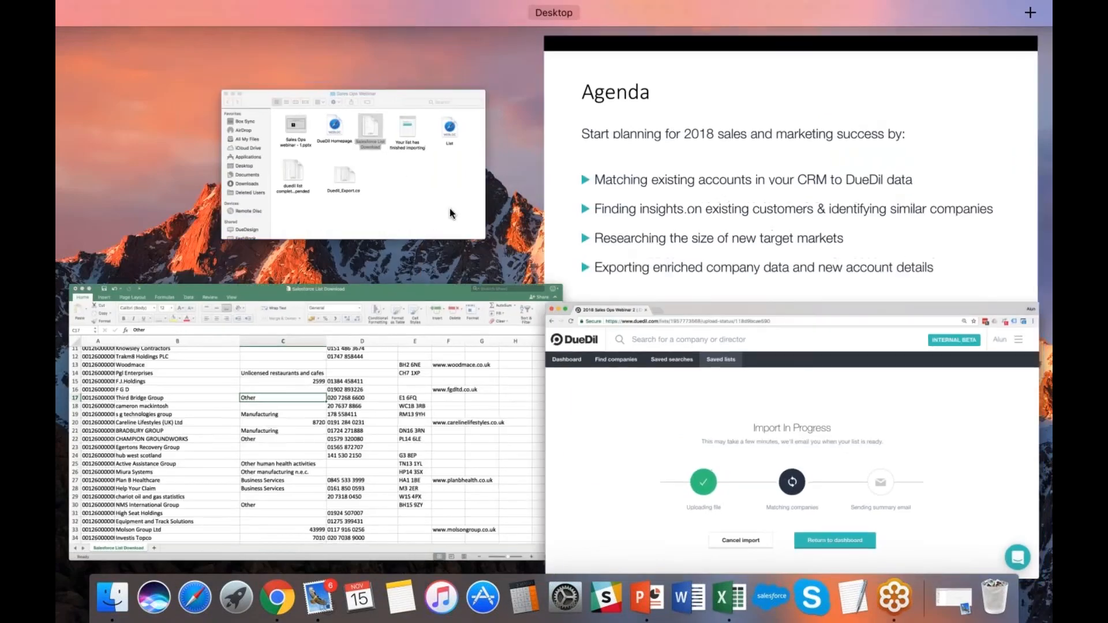
pyautogui.click(451, 214)
pyautogui.click(649, 257)
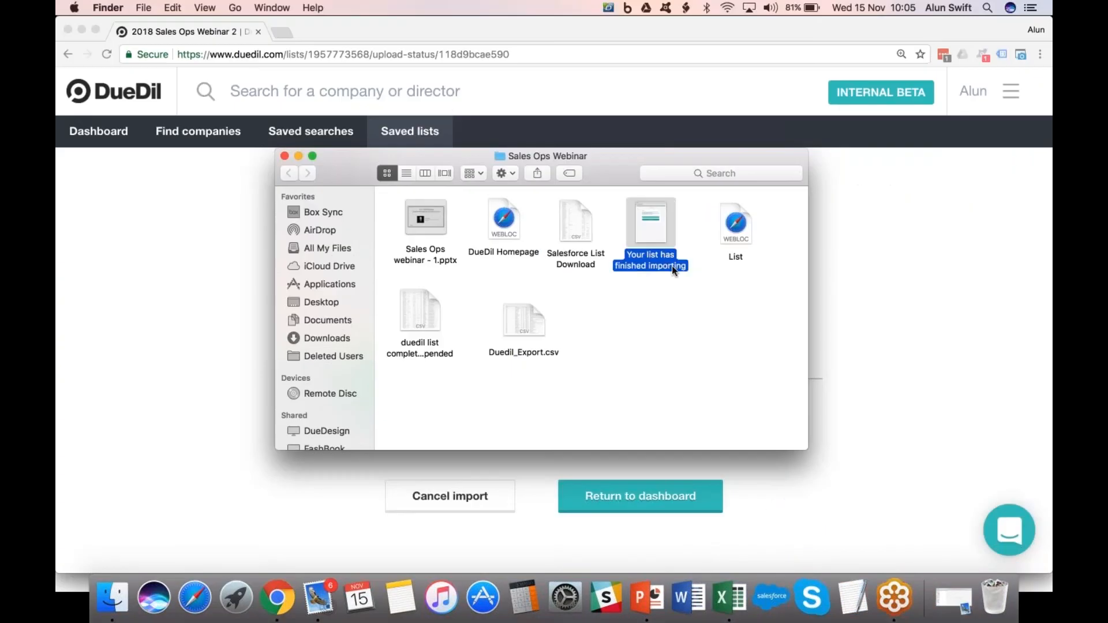
pyautogui.doubleClick(653, 261)
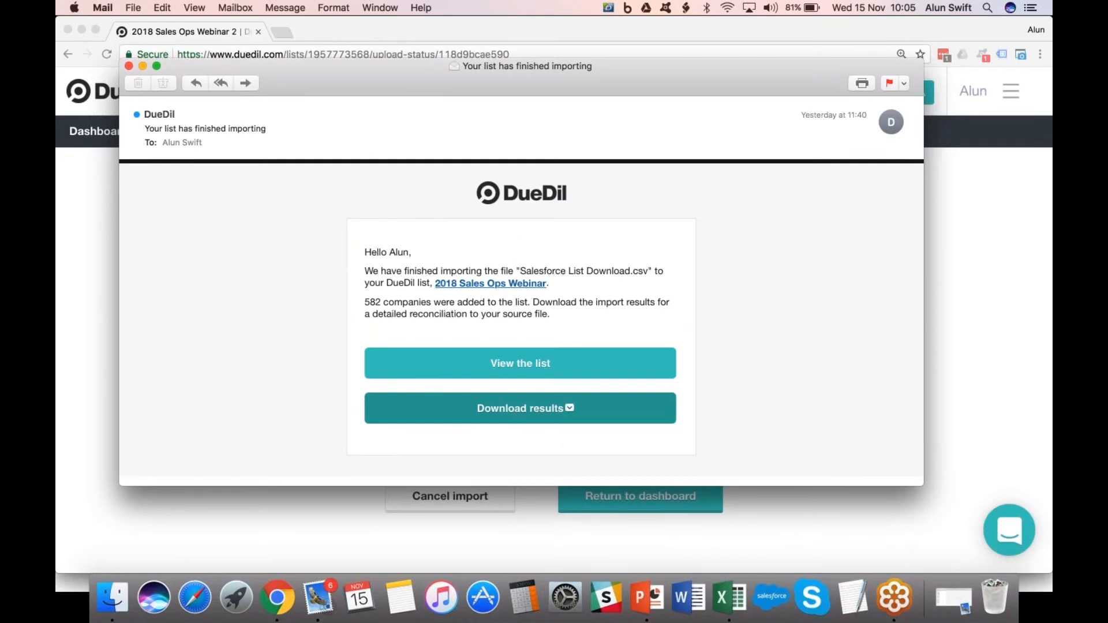
# Download the import results through the email and open the downloaded duedil_appended_Salesforce List Download file in Excel.
pyautogui.click(522, 407)
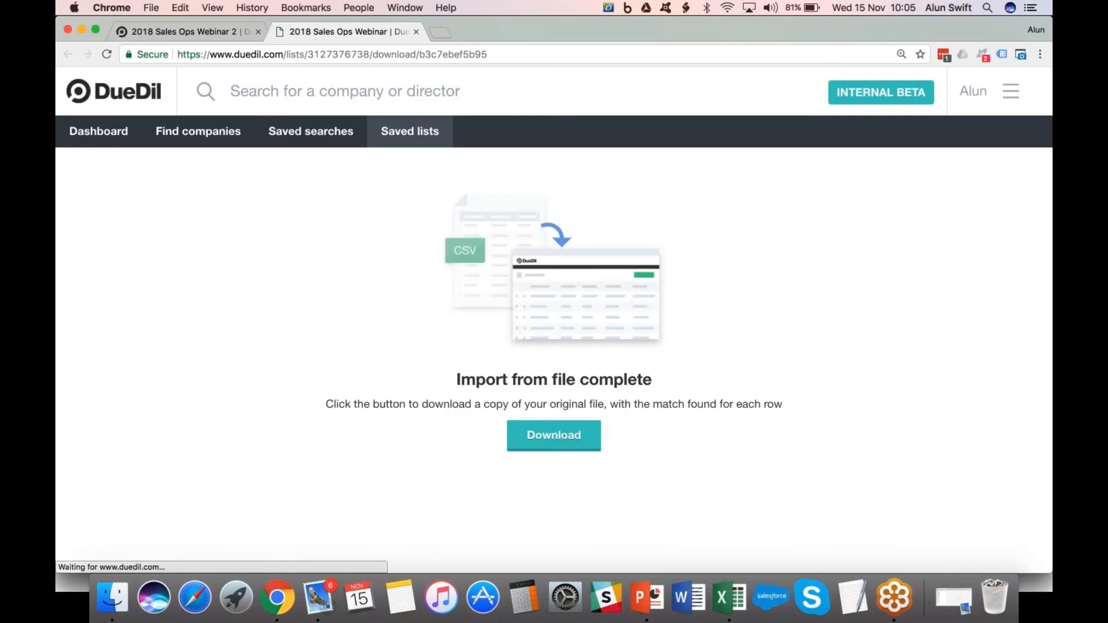
pyautogui.click(565, 440)
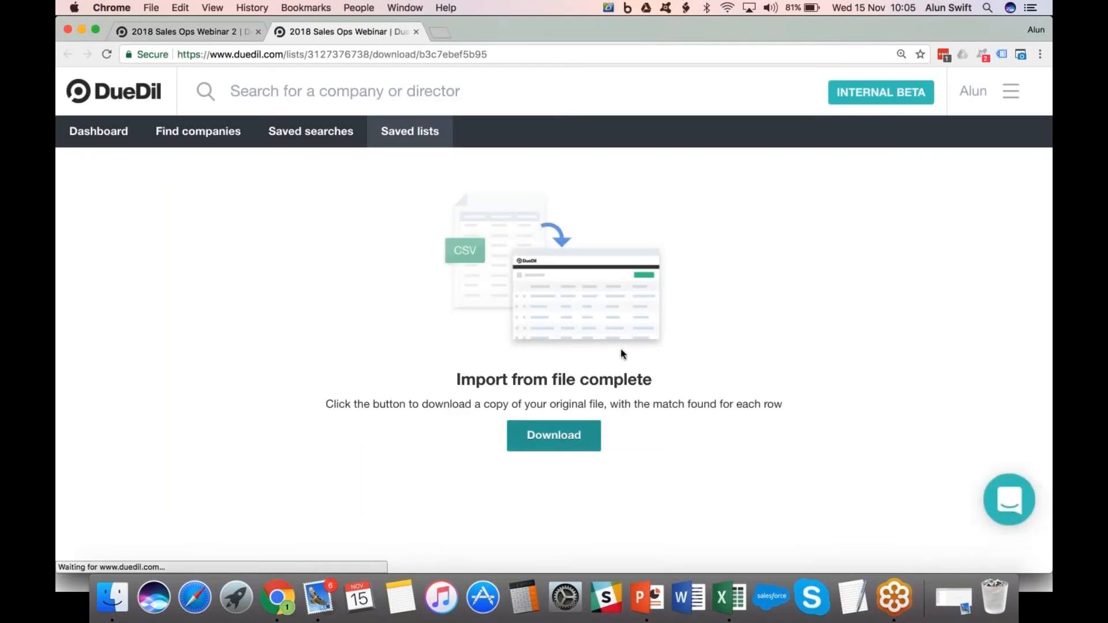
pyautogui.click(148, 558)
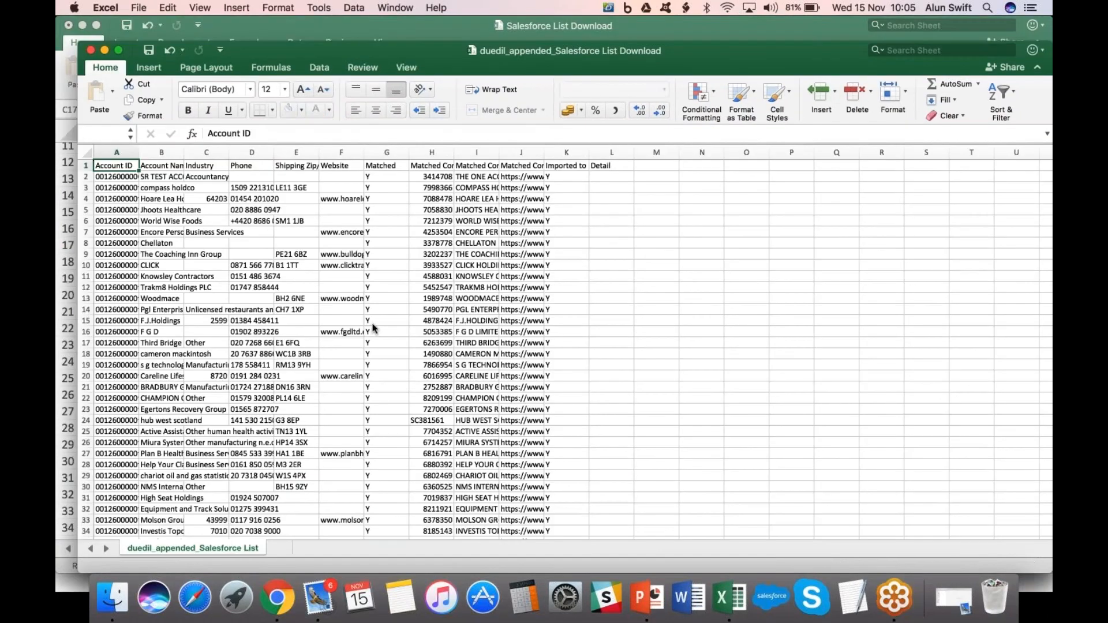
# Widen the Account ID, Imported to List and Matched Company Name columns, and select the matched company numbers in H2:H19.
pyautogui.moveTo(139, 152); pyautogui.dragTo(204, 153)
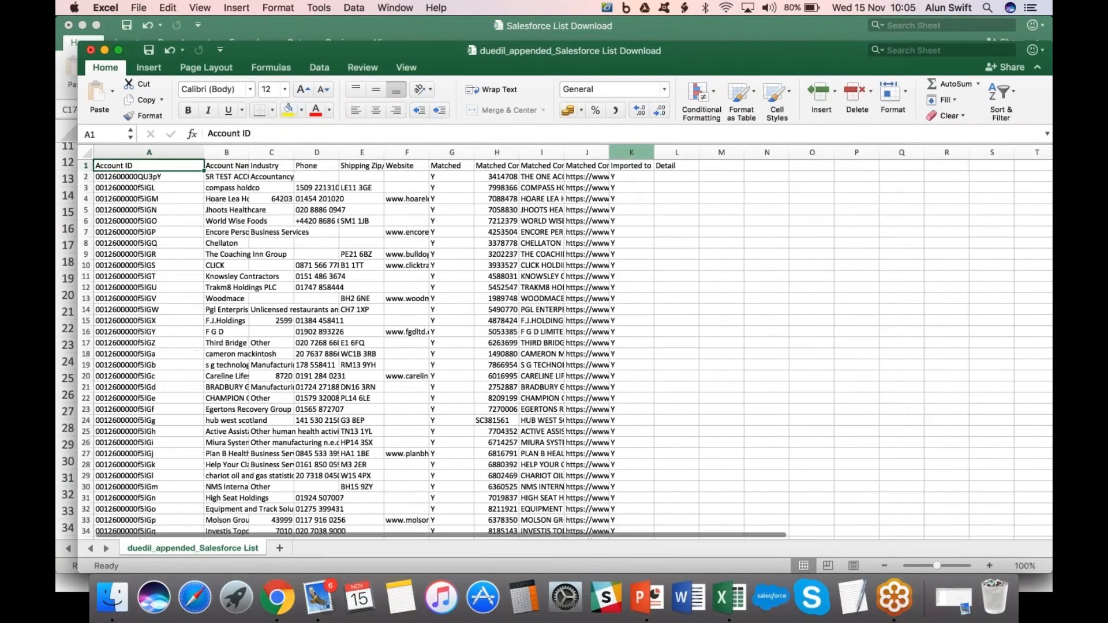
pyautogui.moveTo(654, 151); pyautogui.dragTo(660, 151)
pyautogui.click(649, 176)
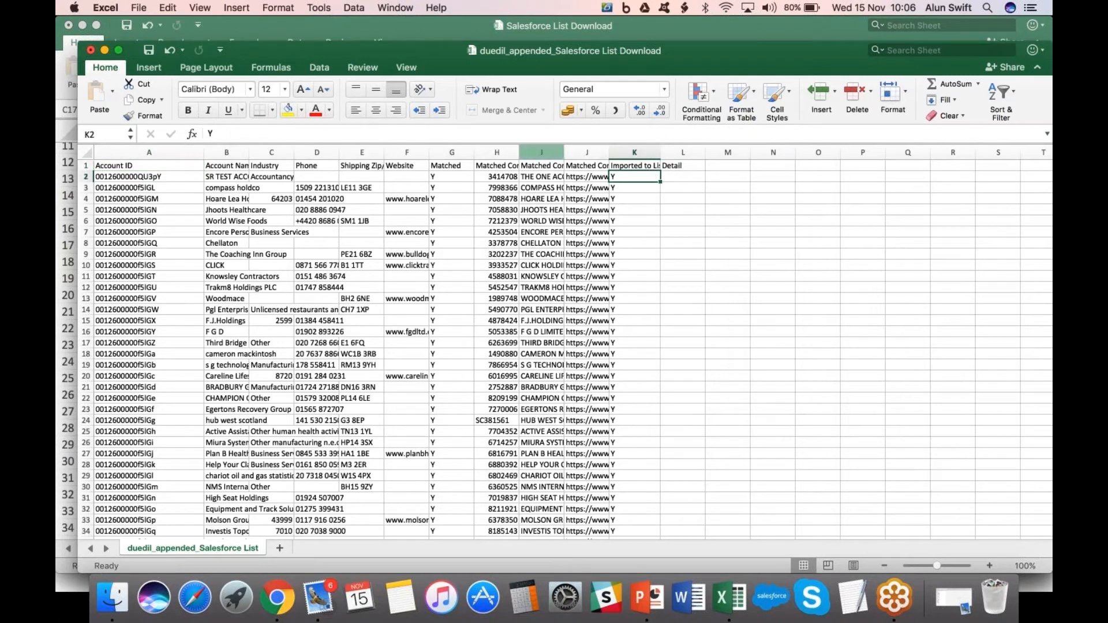
pyautogui.moveTo(565, 151); pyautogui.dragTo(678, 152)
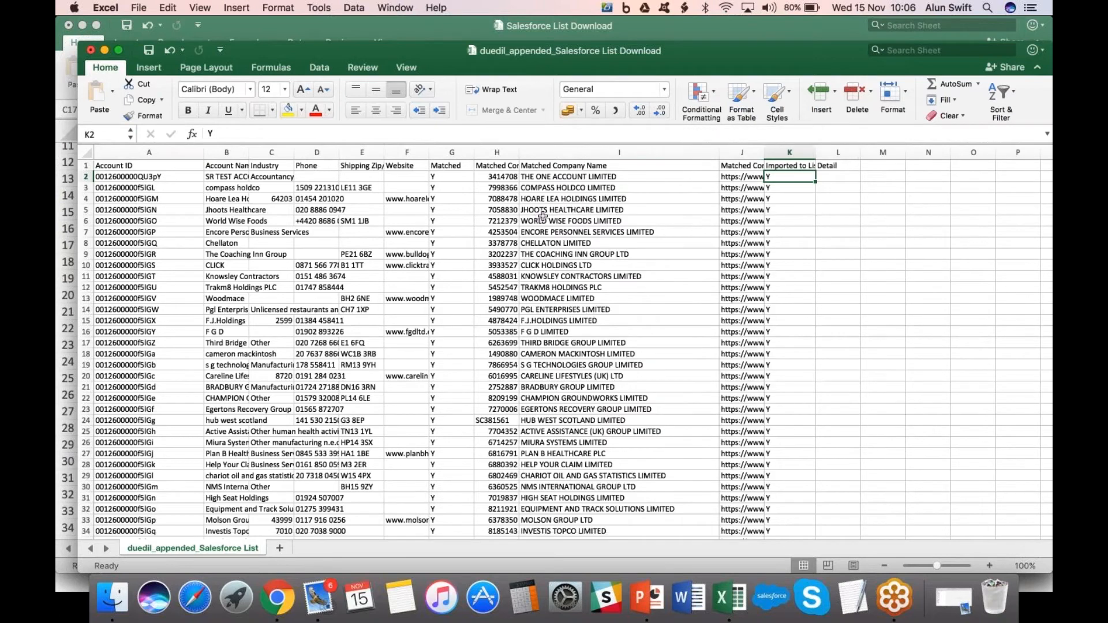
pyautogui.moveTo(507, 177); pyautogui.dragTo(512, 365)
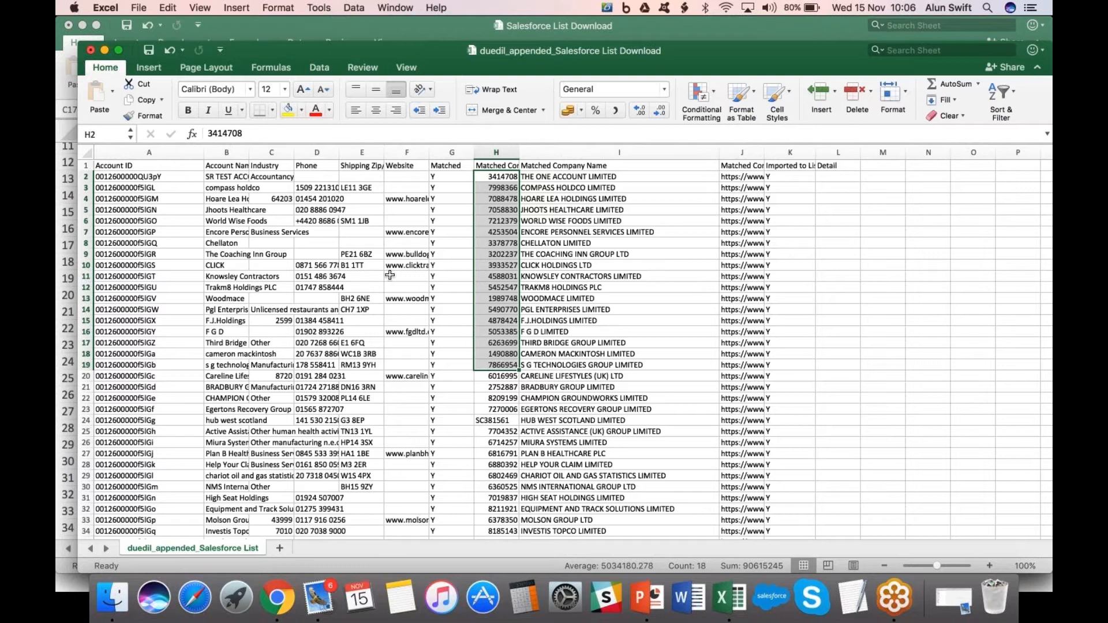
# Return to the import-finished email in Mail and open the imported 2018 Sales Ops Webinar list from it.
pyautogui.hotkey('ctrl', 'Up')
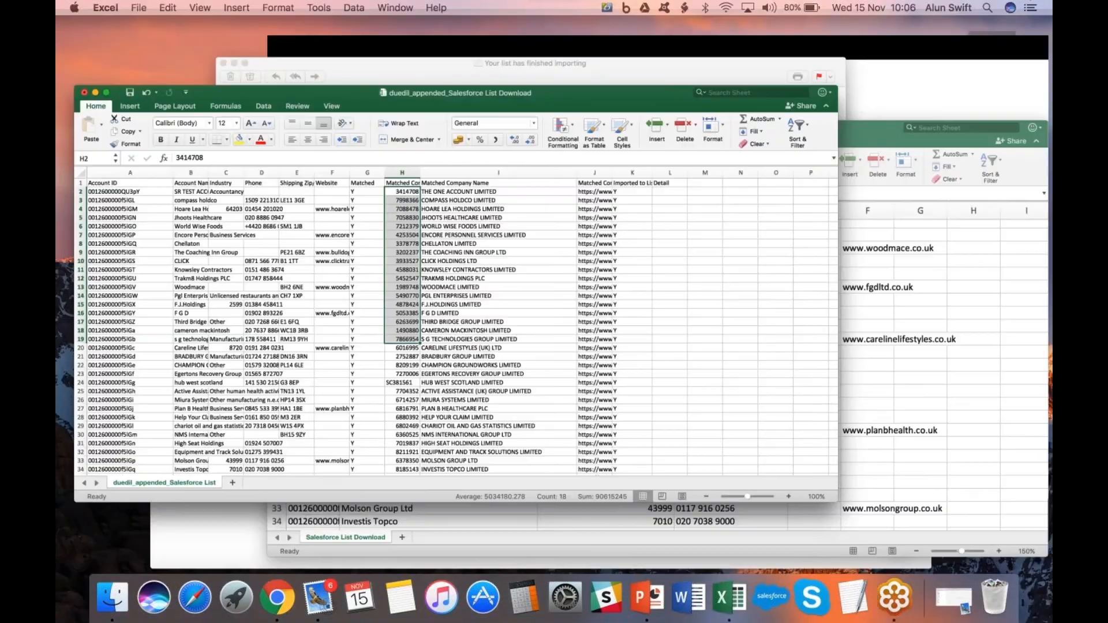
pyautogui.hotkey('ctrl', 'Up')
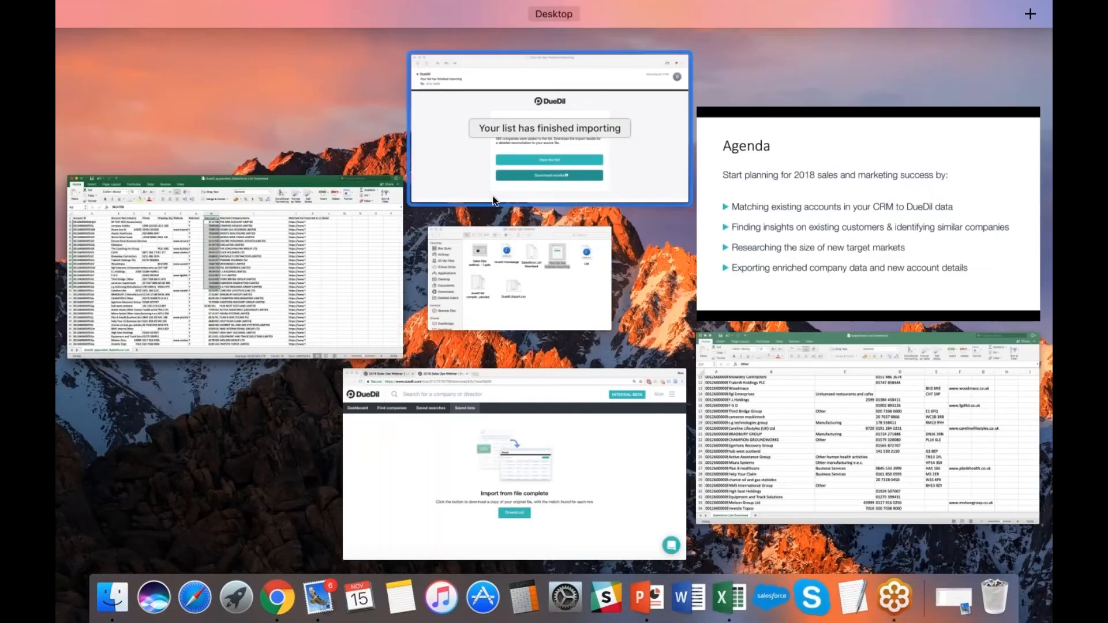
pyautogui.click(512, 171)
pyautogui.click(512, 171)
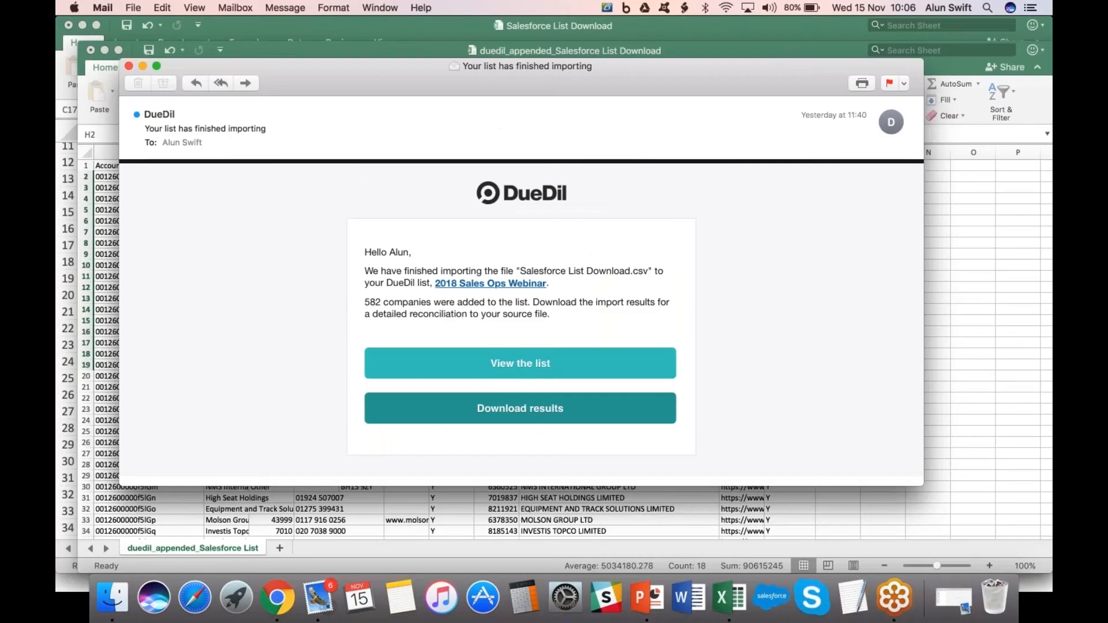
pyautogui.click(577, 363)
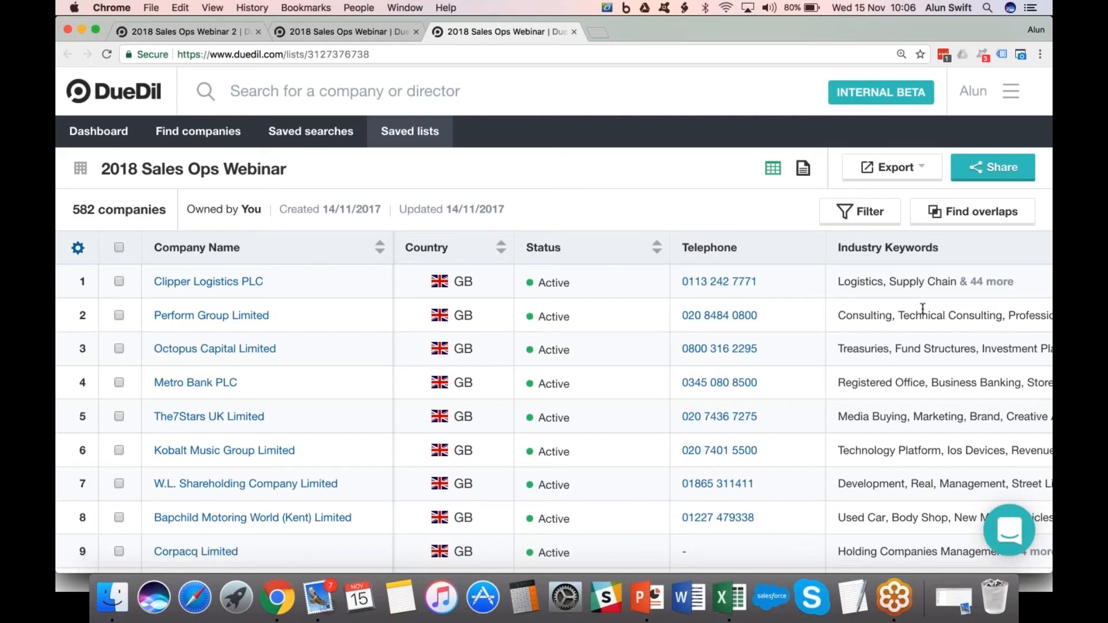
# Examine the list's data columns from Telephone and Industry Keywords through SIC 2007 codes and Turnover to Ultimate Parent and Website.
pyautogui.hscroll(6, 922, 310)
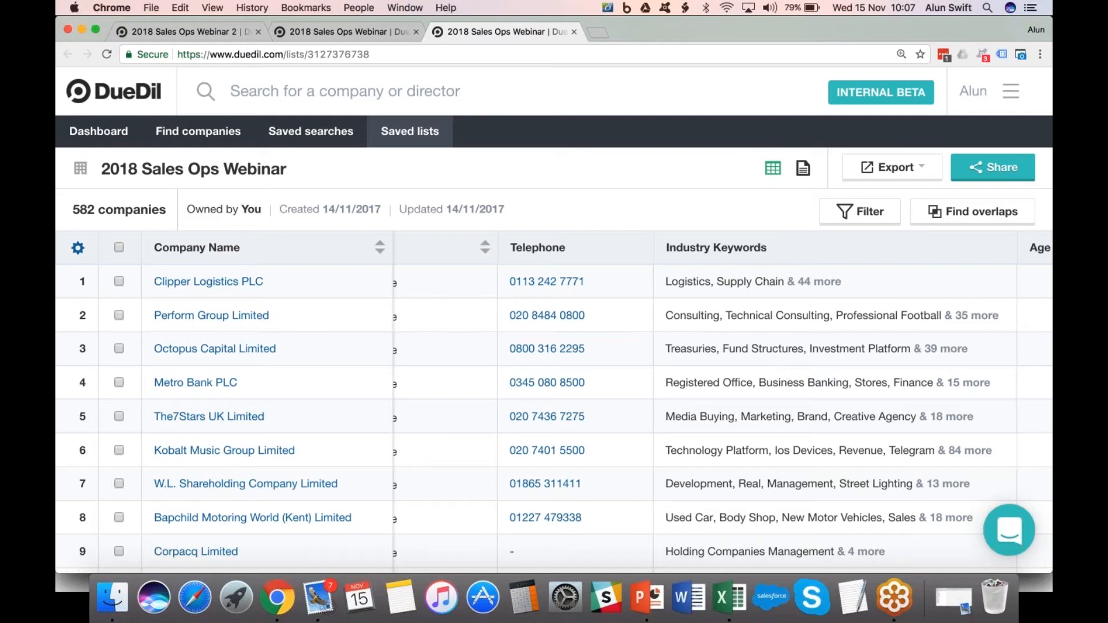
pyautogui.hscroll(10, 721, 403)
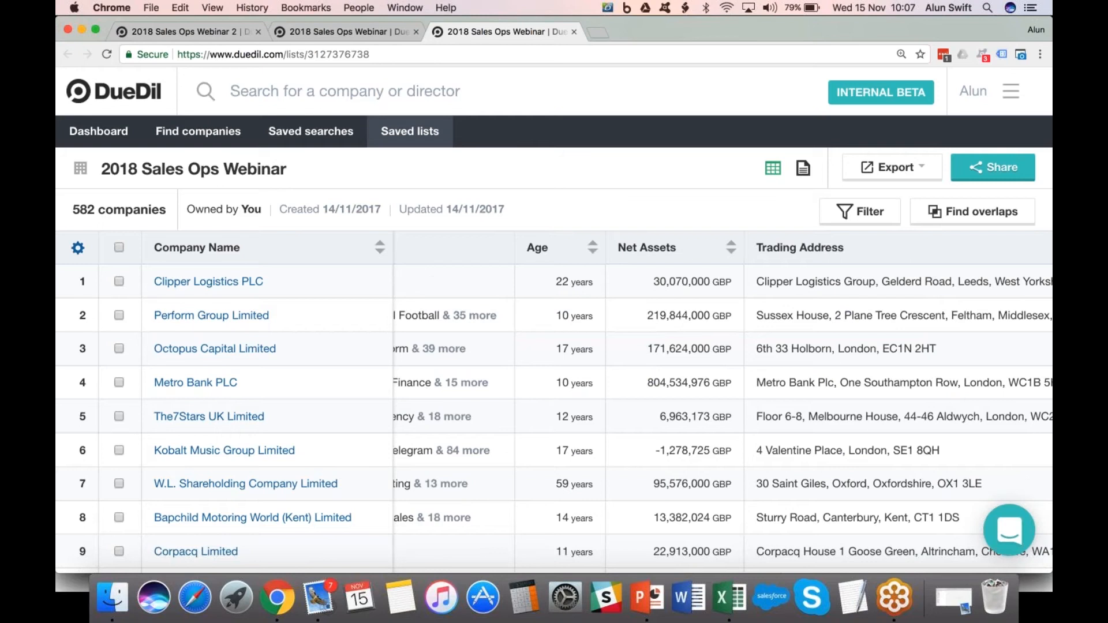
pyautogui.hscroll(1, 721, 404)
pyautogui.hscroll(5, 721, 404)
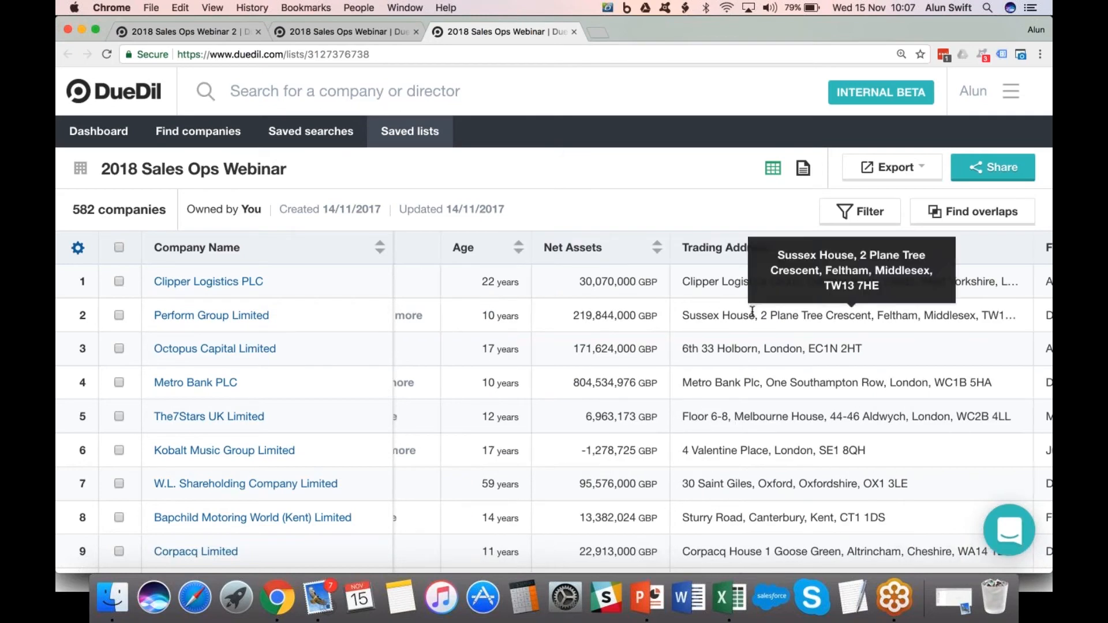
pyautogui.hscroll(15, 722, 404)
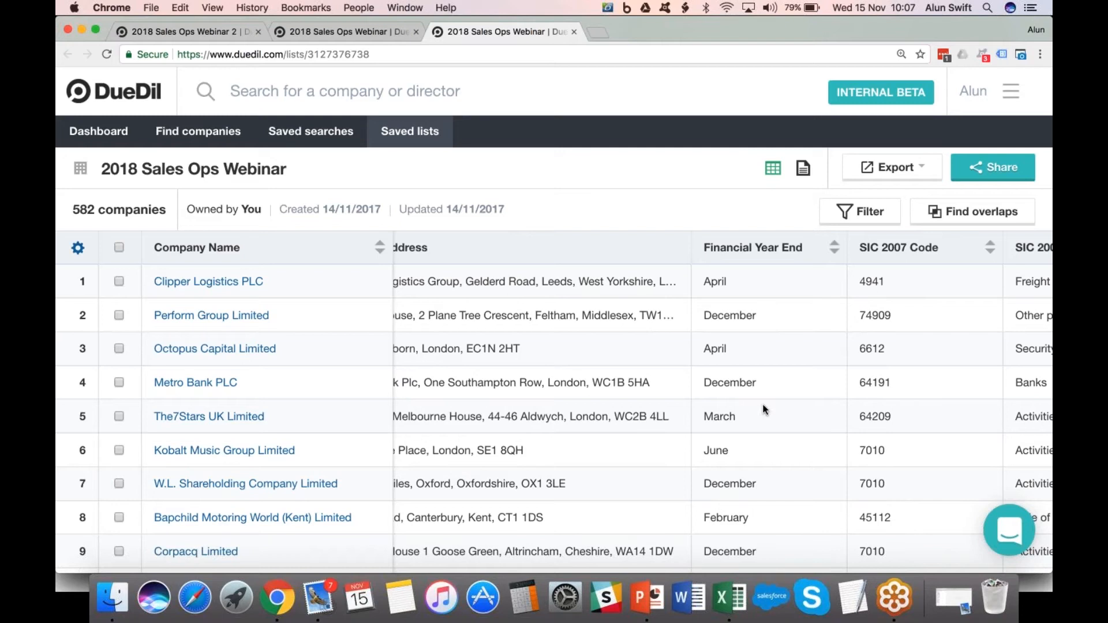
pyautogui.hscroll(6, 731, 409)
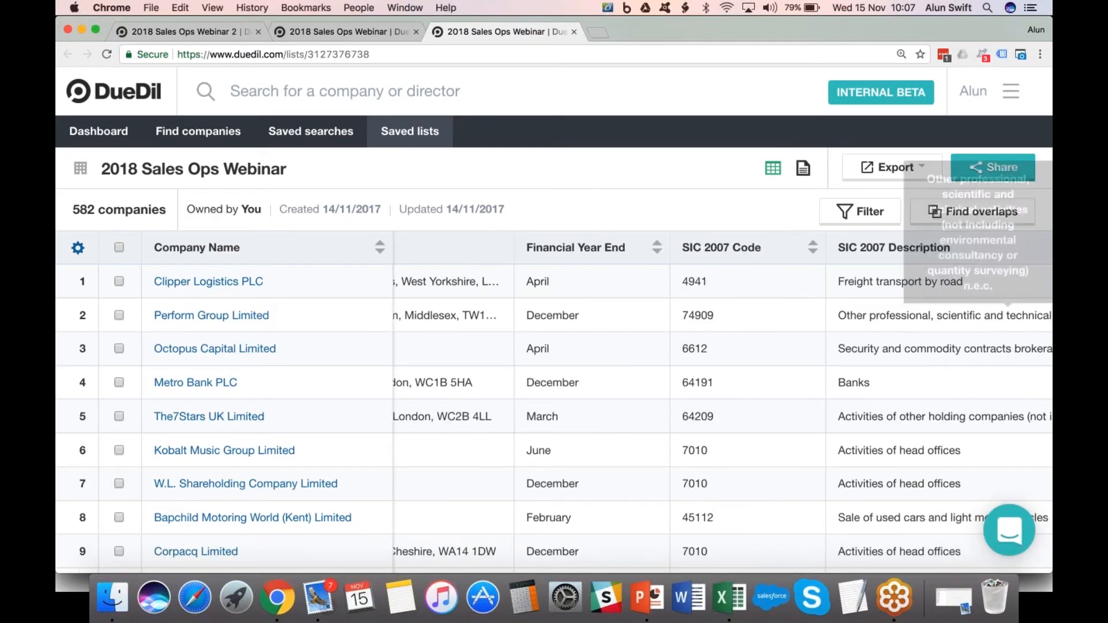
pyautogui.hscroll(1, 807, 392)
pyautogui.hscroll(5, 807, 394)
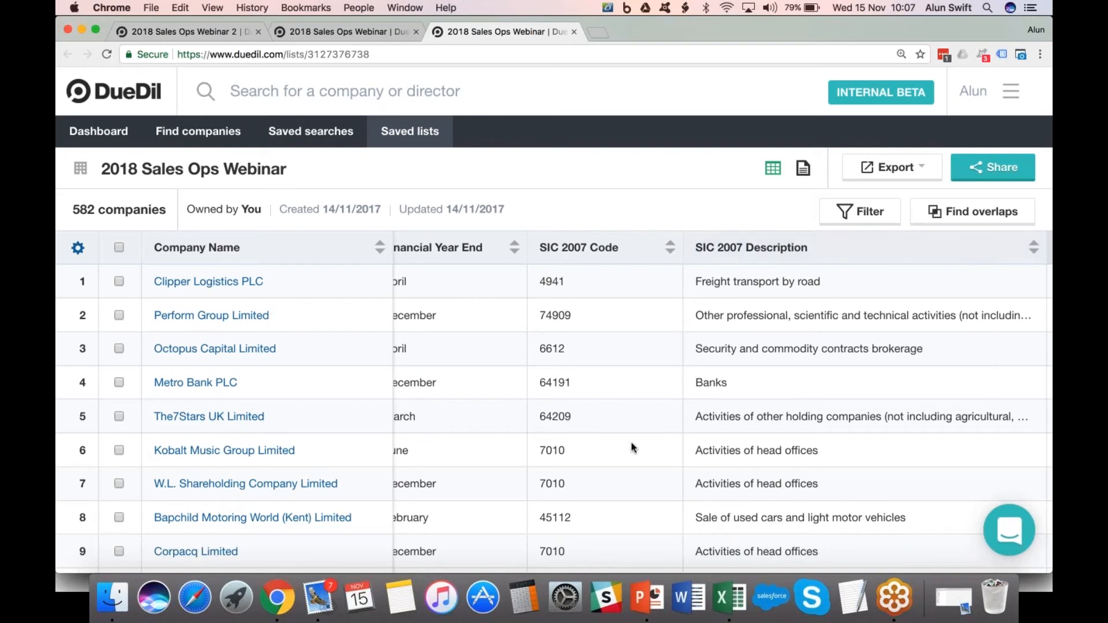
pyautogui.hscroll(4, 712, 466)
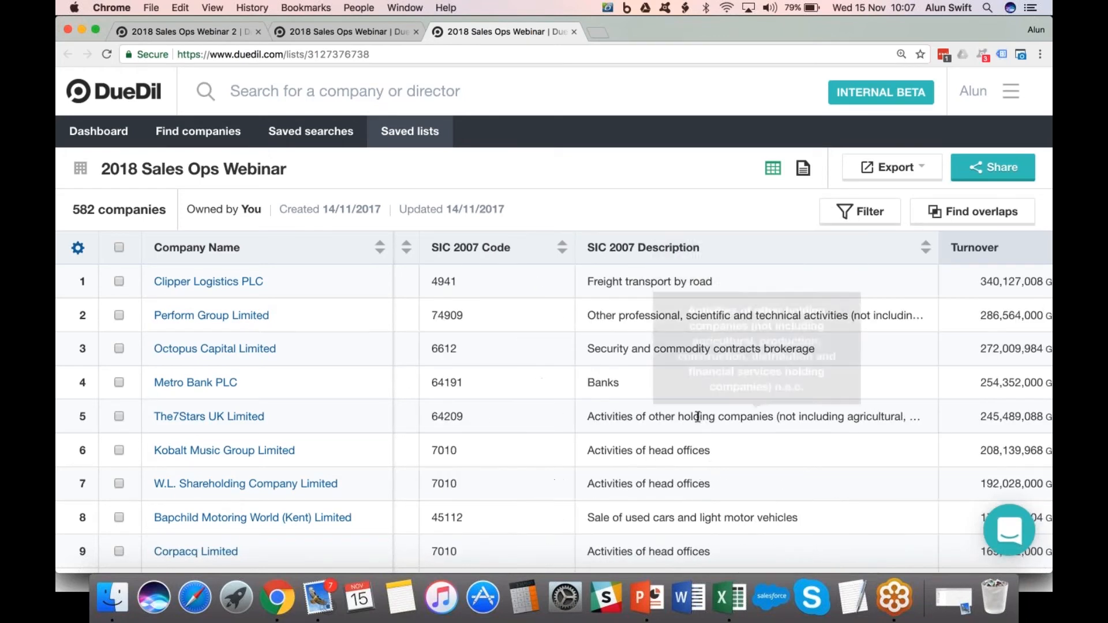
pyautogui.hscroll(6, 803, 404)
pyautogui.hscroll(1, 803, 404)
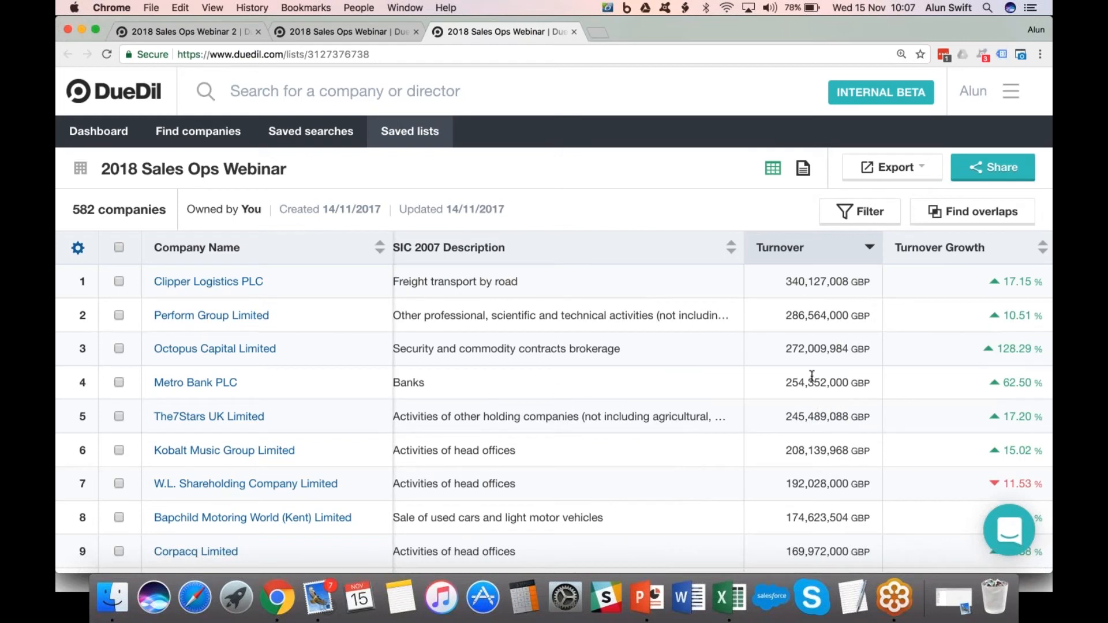
pyautogui.hscroll(1, 787, 382)
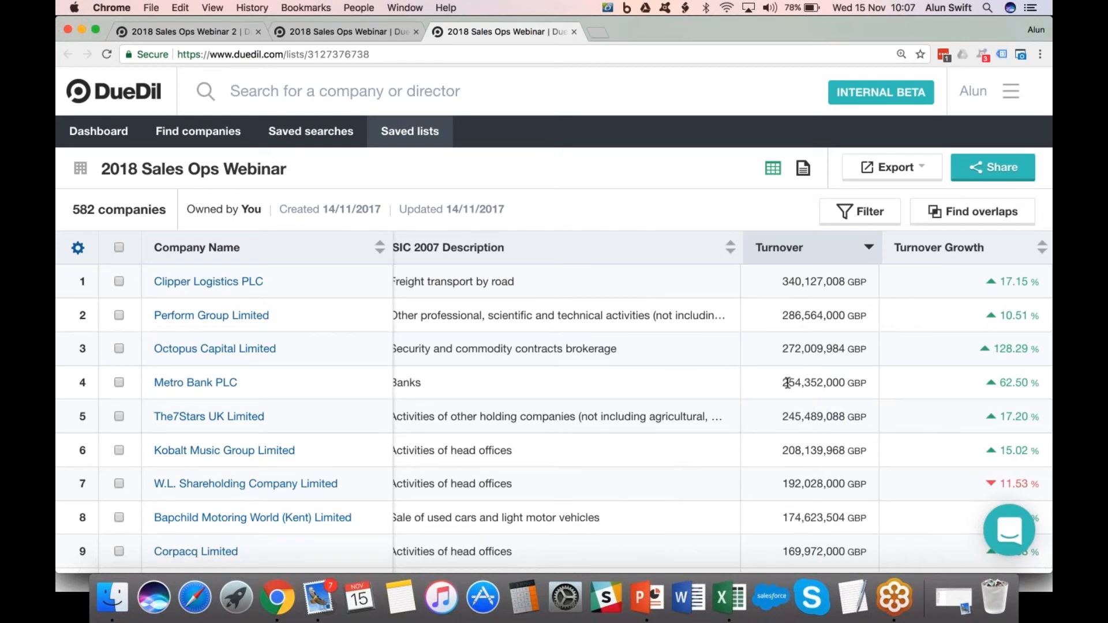
pyautogui.hscroll(4, 860, 247)
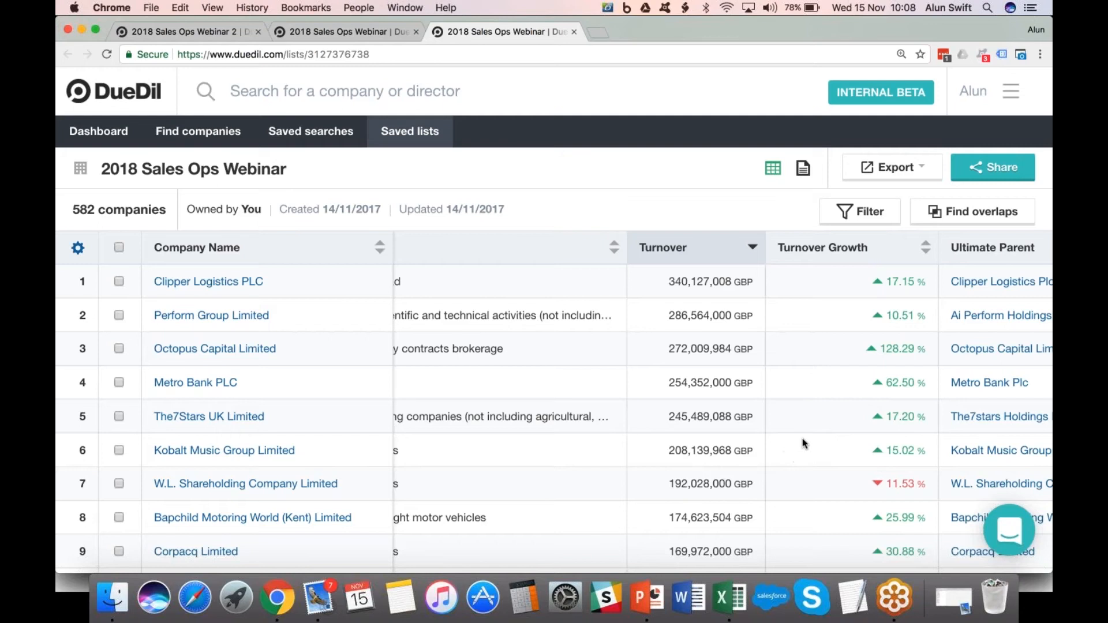
pyautogui.hscroll(5, 802, 438)
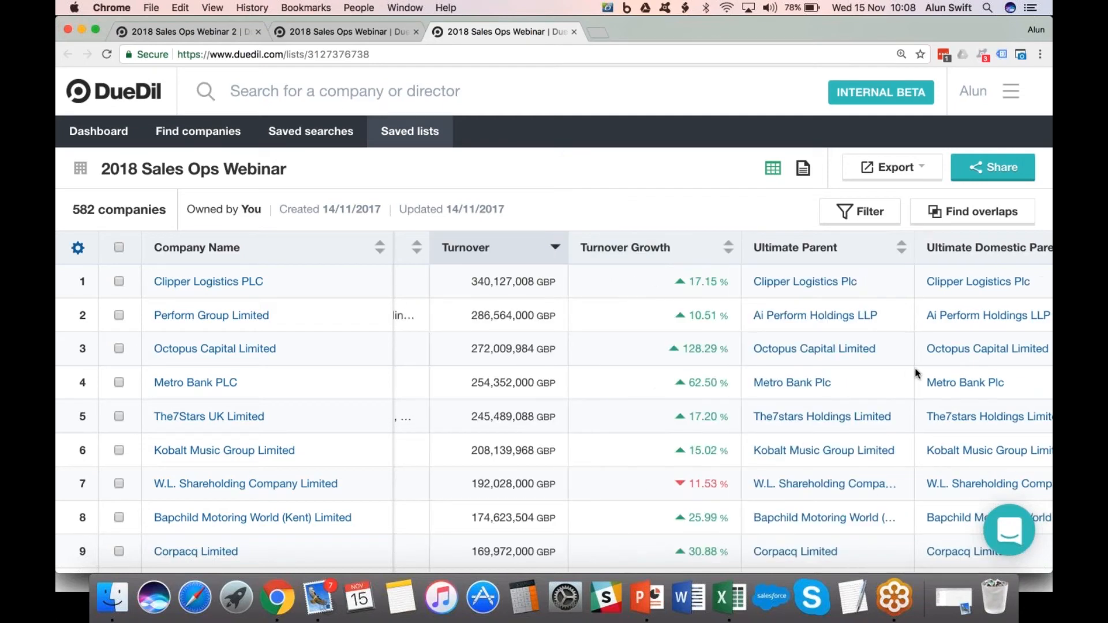
pyautogui.hscroll(1, 915, 373)
pyautogui.hscroll(5, 916, 372)
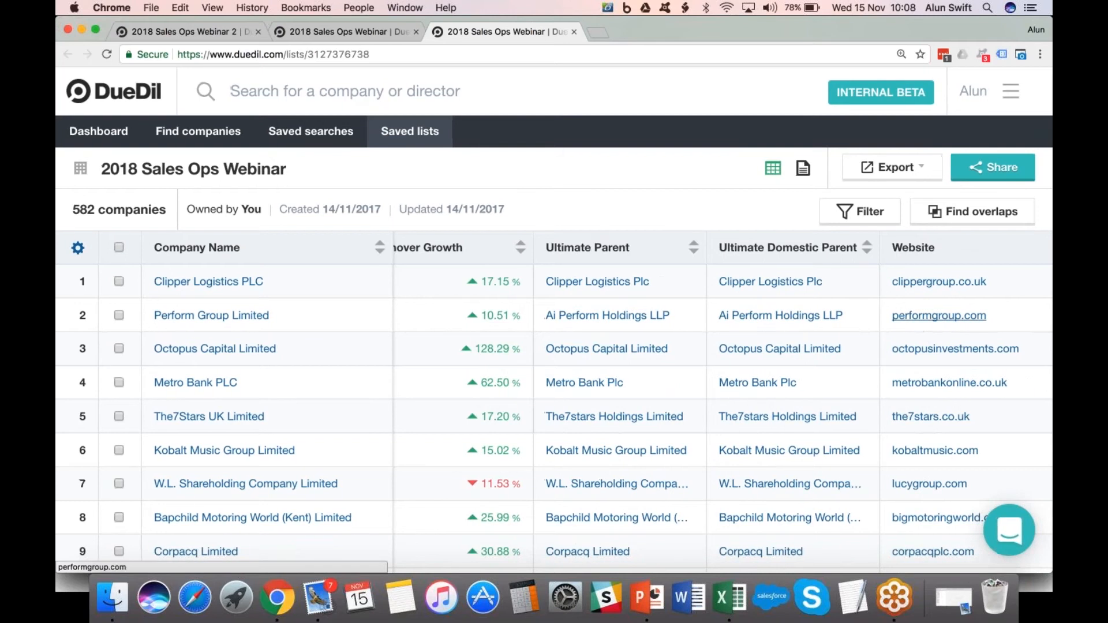
pyautogui.hscroll(-10, 861, 318)
pyautogui.hscroll(-10, 860, 322)
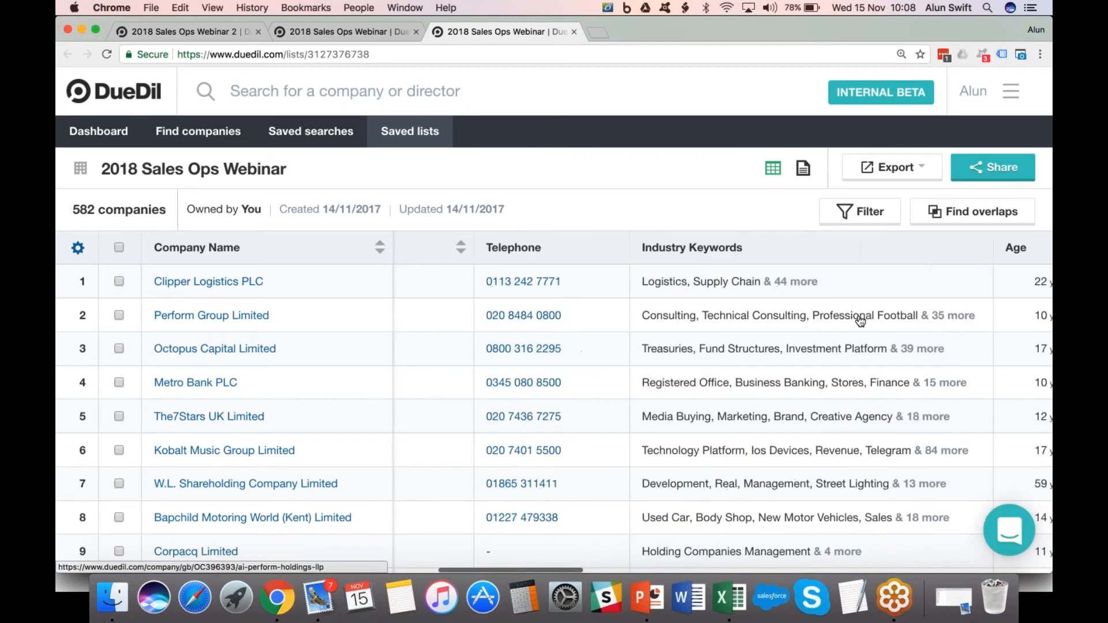
# Open the list's report view and examine its headlines, company status and turnover distribution chart.
pyautogui.click(805, 168)
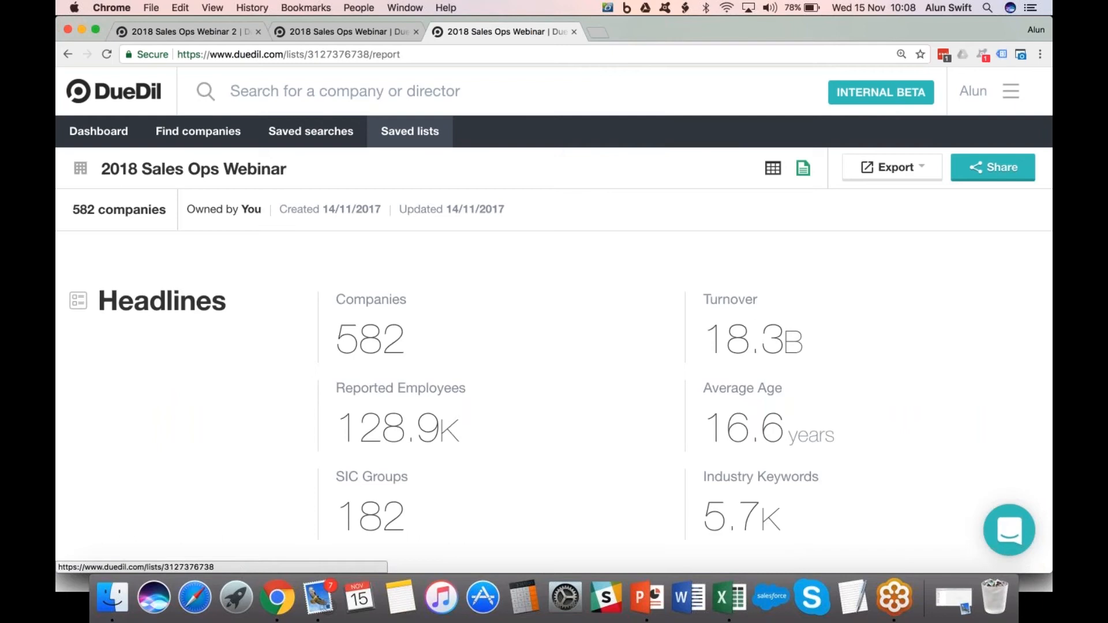
pyautogui.scroll(-4, 557, 311)
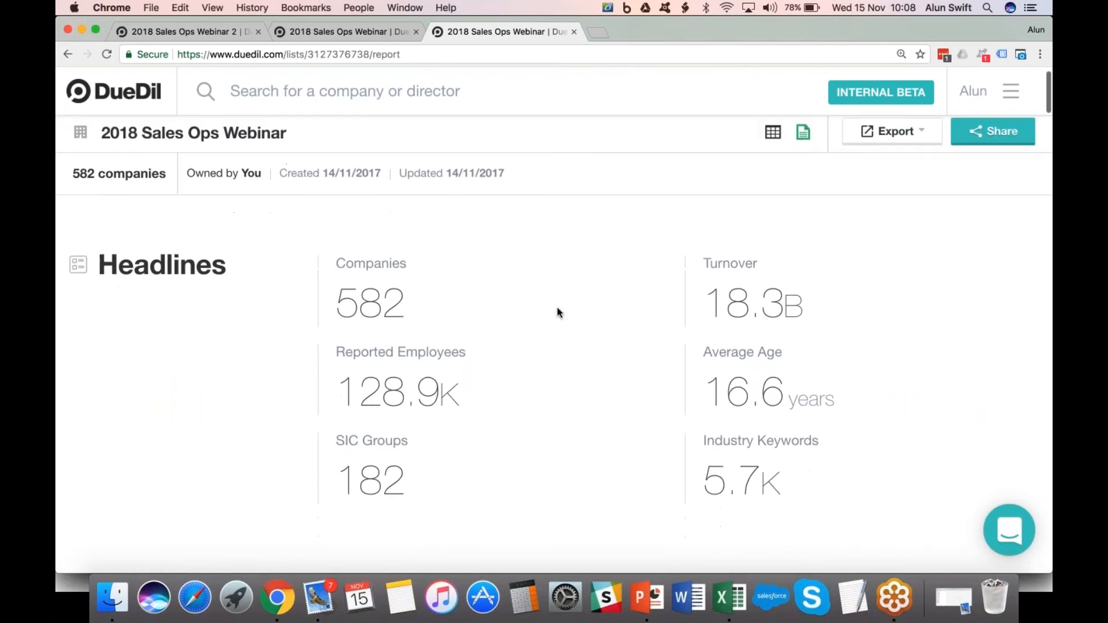
pyautogui.scroll(-8, 557, 311)
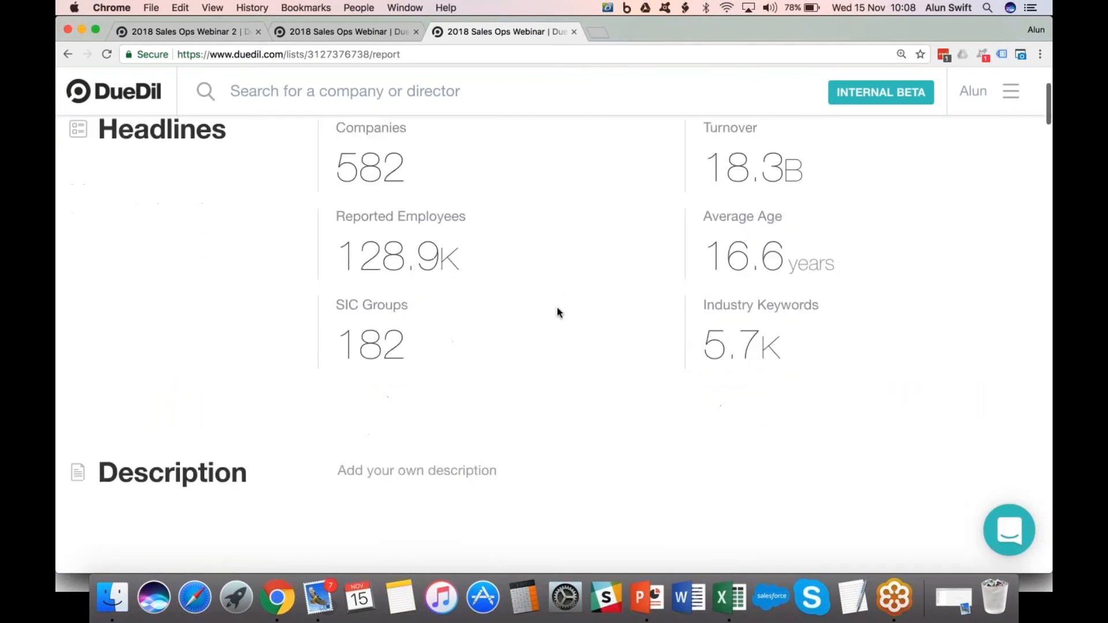
pyautogui.scroll(-15, 557, 311)
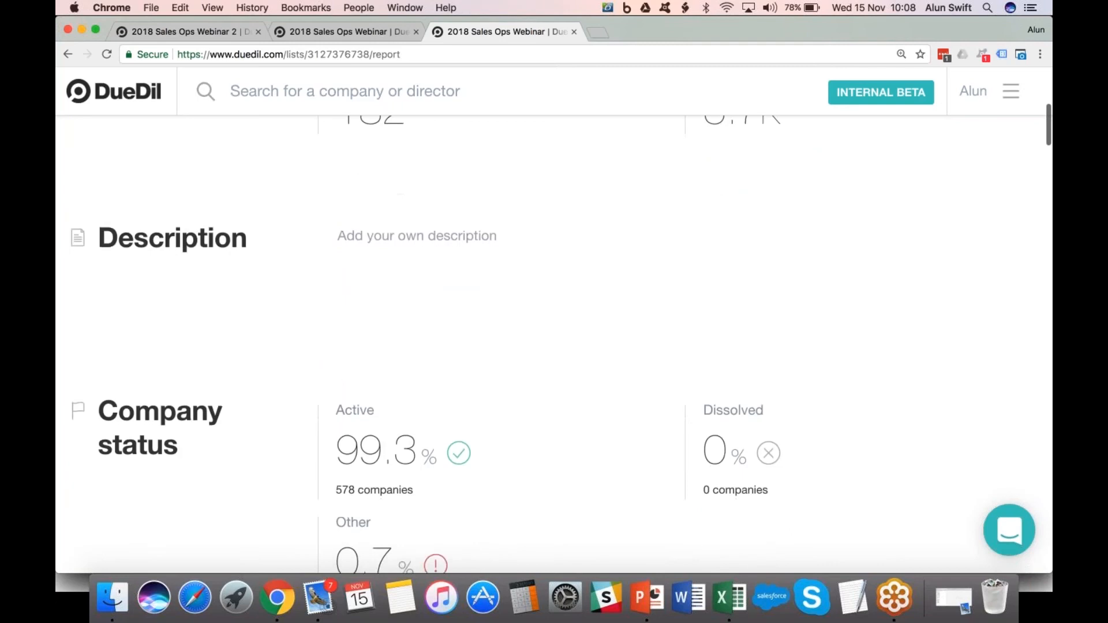
pyautogui.scroll(-7, 557, 312)
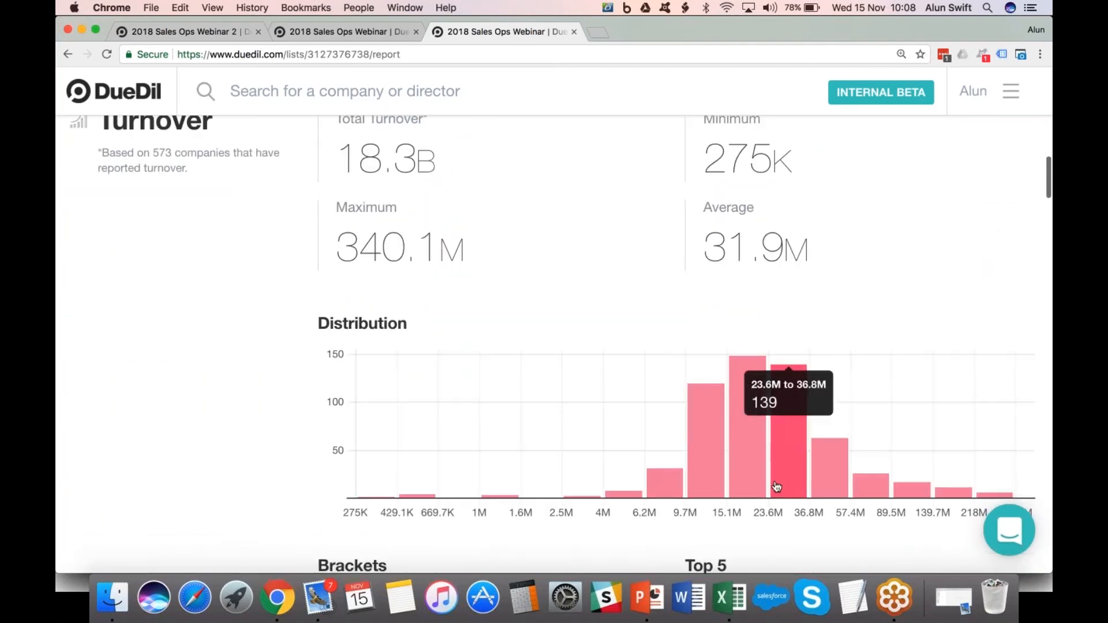
pyautogui.moveTo(705, 472)
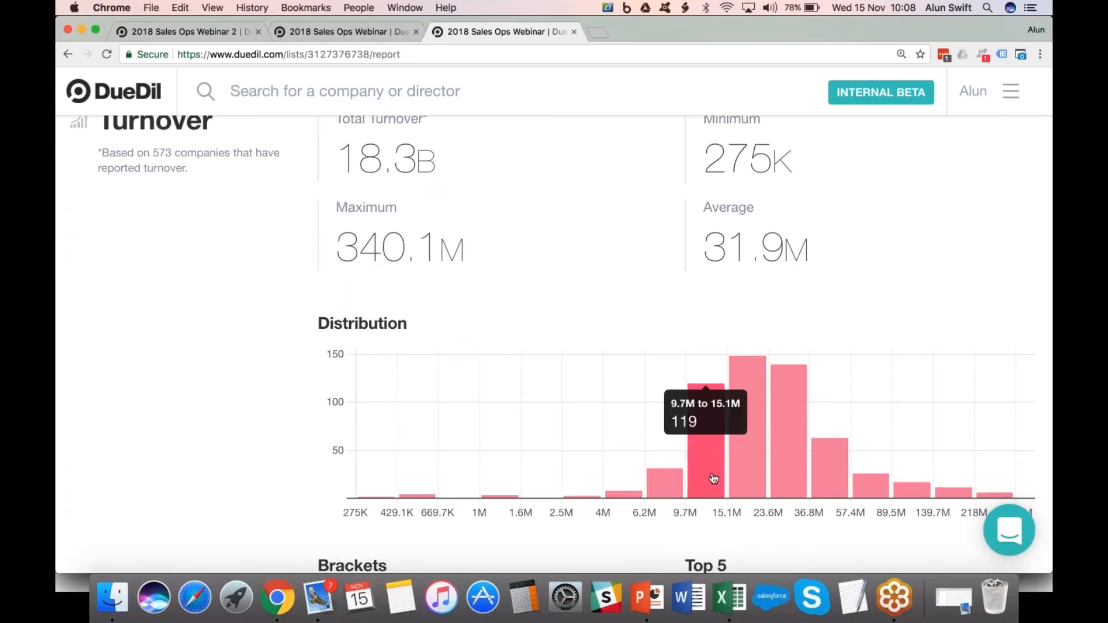
pyautogui.moveTo(794, 466)
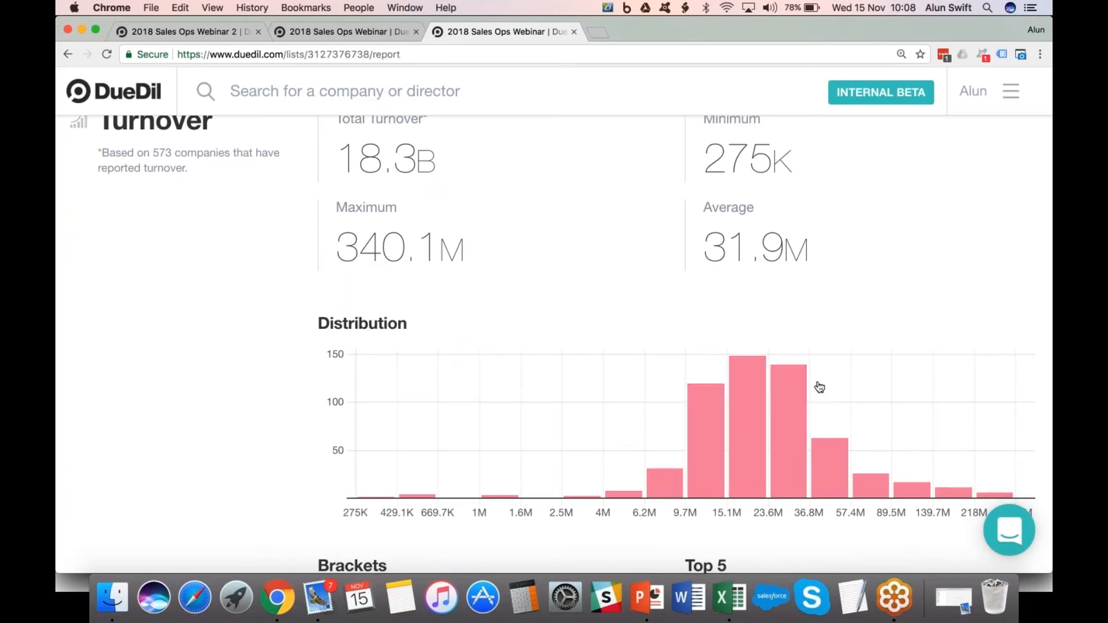
pyautogui.scroll(-1, 820, 384)
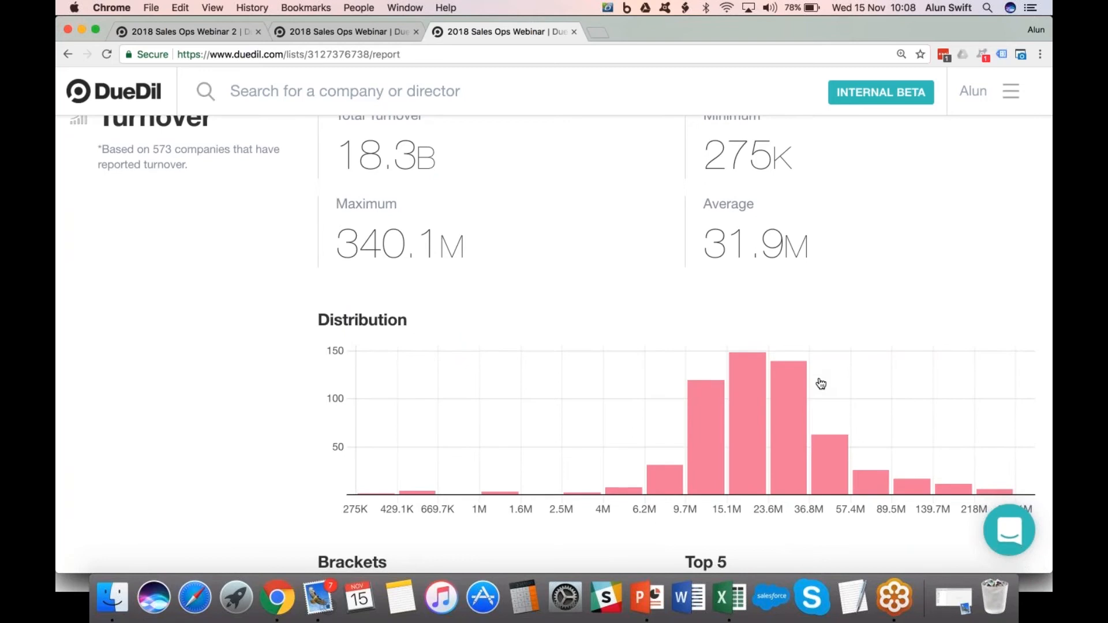
# Examine the report's turnover brackets and top 5, then its age and employee distribution sections.
pyautogui.scroll(-10, 820, 384)
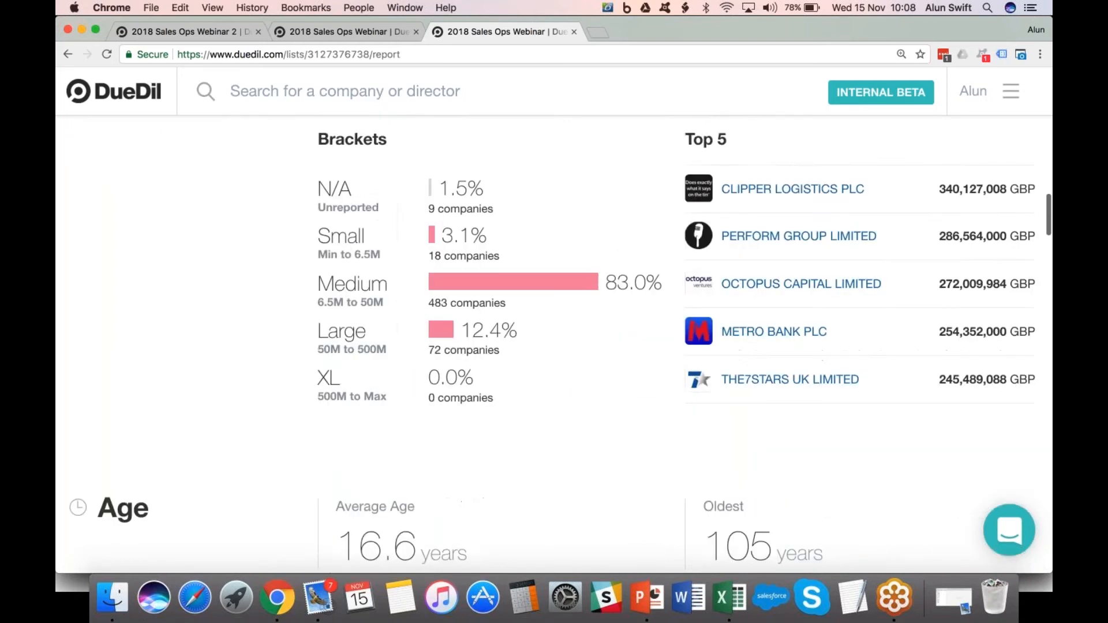
pyautogui.scroll(-9, 808, 364)
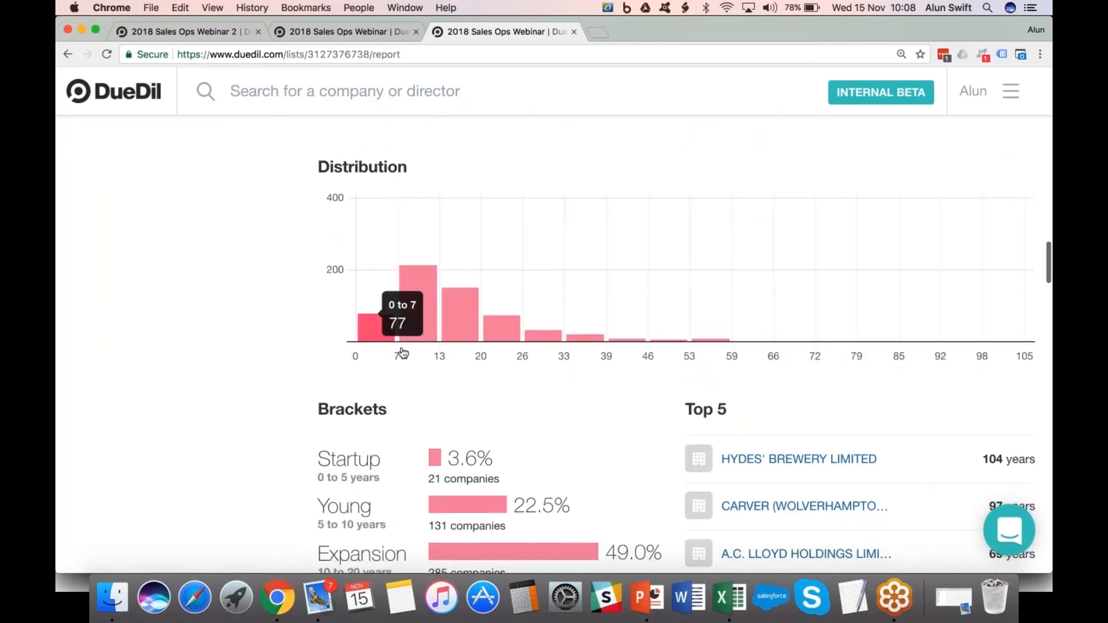
pyautogui.scroll(-1, 550, 316)
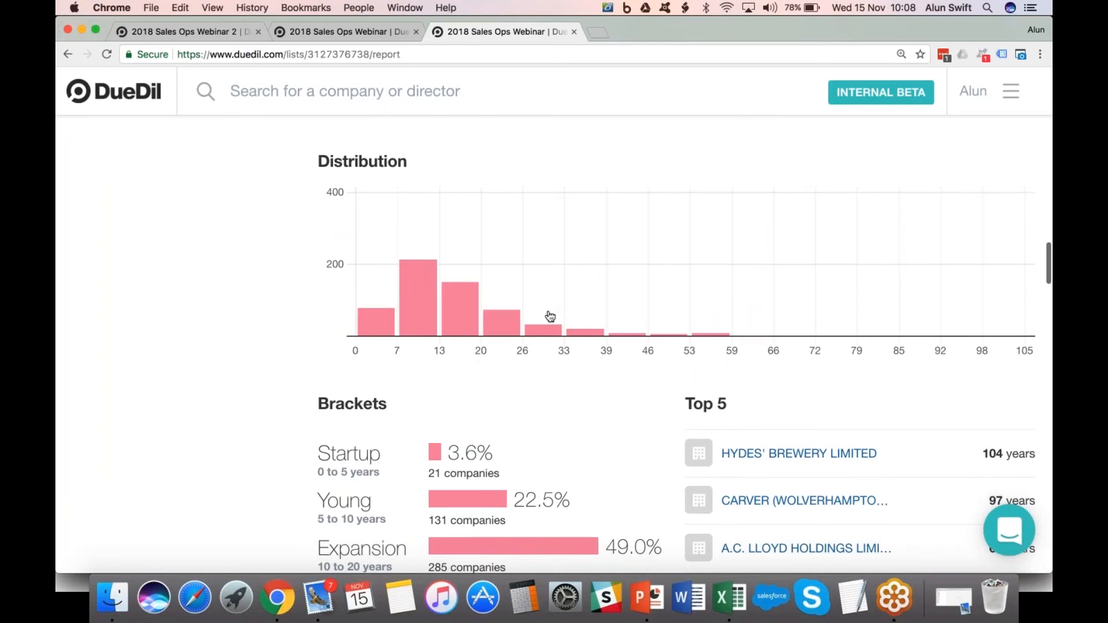
pyautogui.scroll(-15, 550, 316)
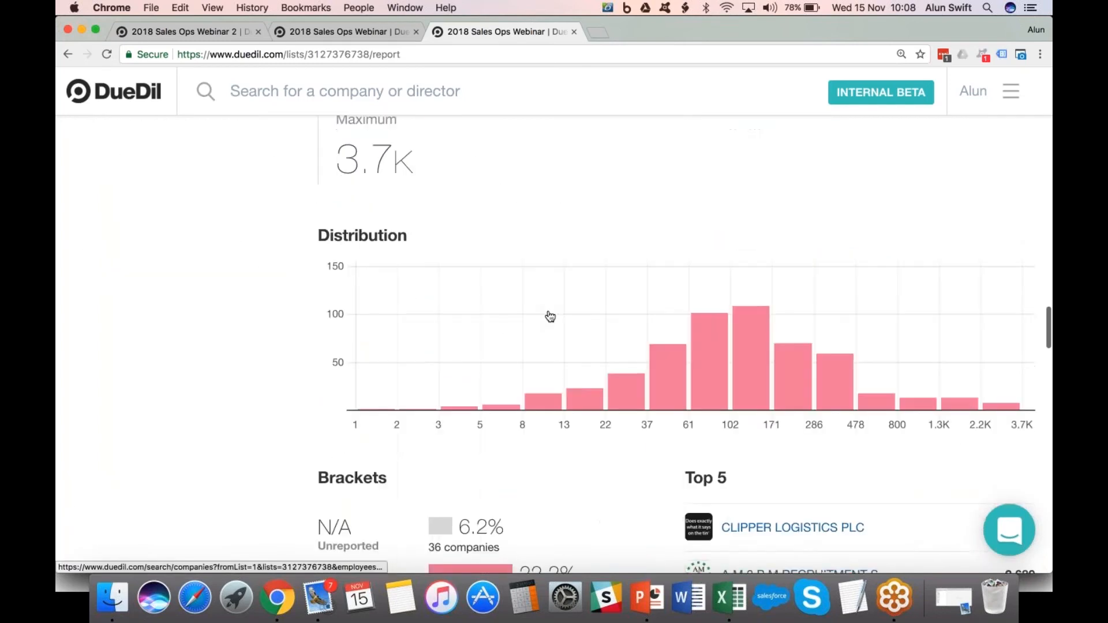
pyautogui.moveTo(759, 352)
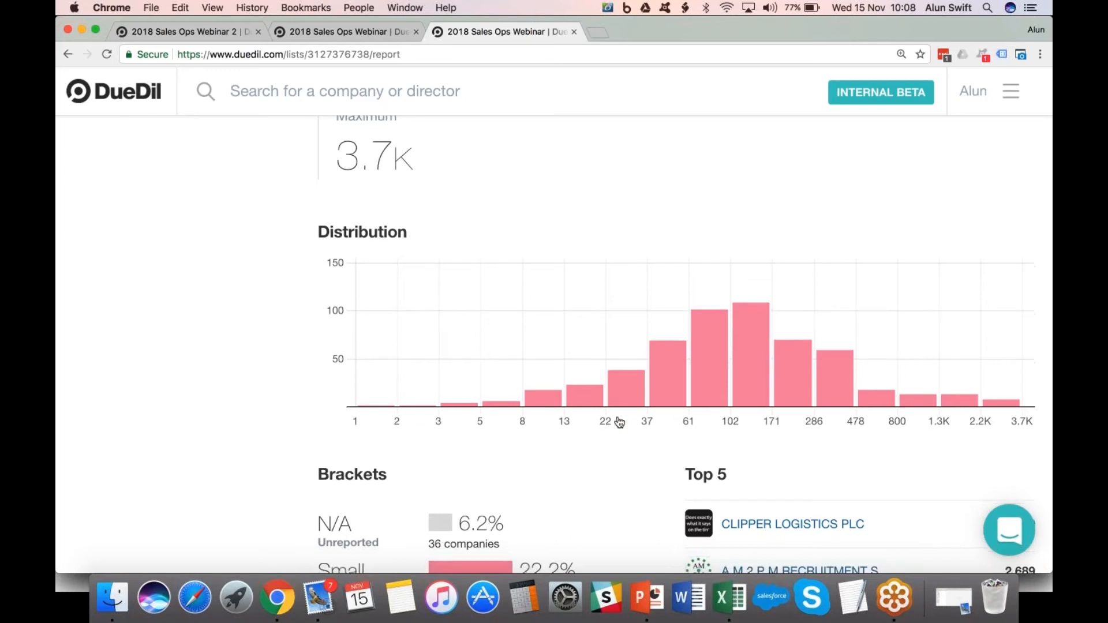
pyautogui.scroll(-5, 619, 421)
# Return to the 2018 Sales Ops Webinar list's table view and open the Metro Bank PLC company profile.
pyautogui.scroll(20, 620, 421)
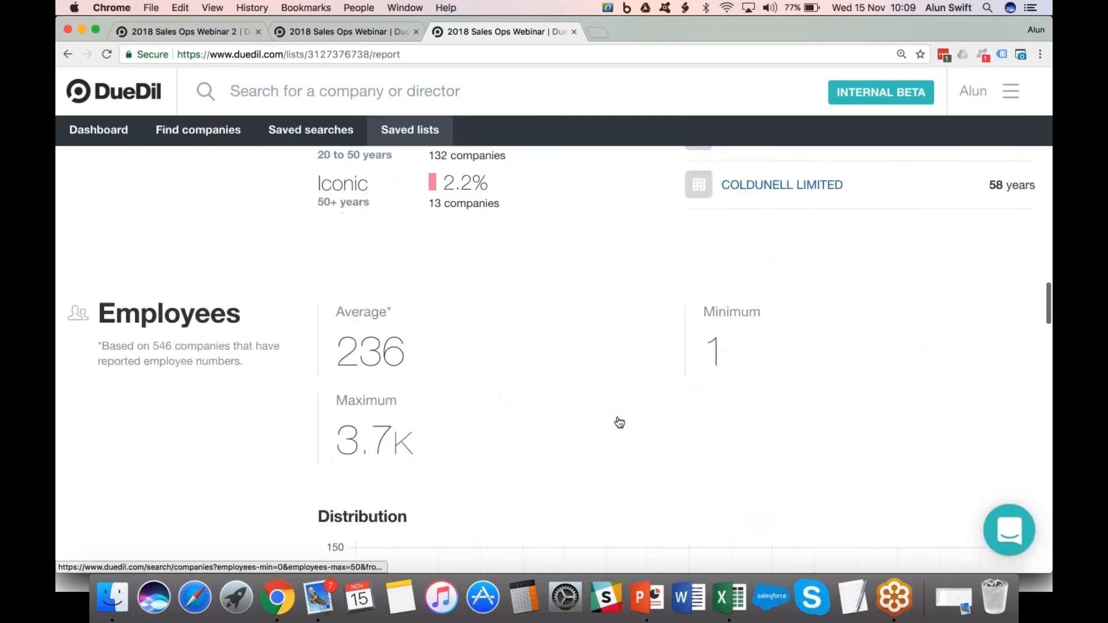
pyautogui.scroll(3, 682, 341)
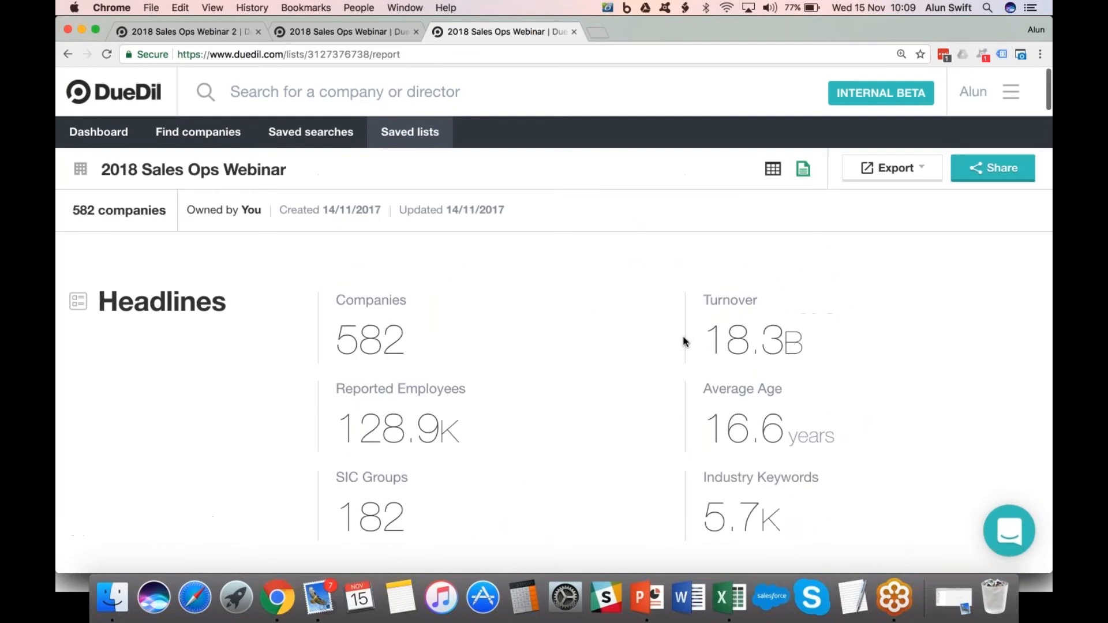
pyautogui.click(773, 169)
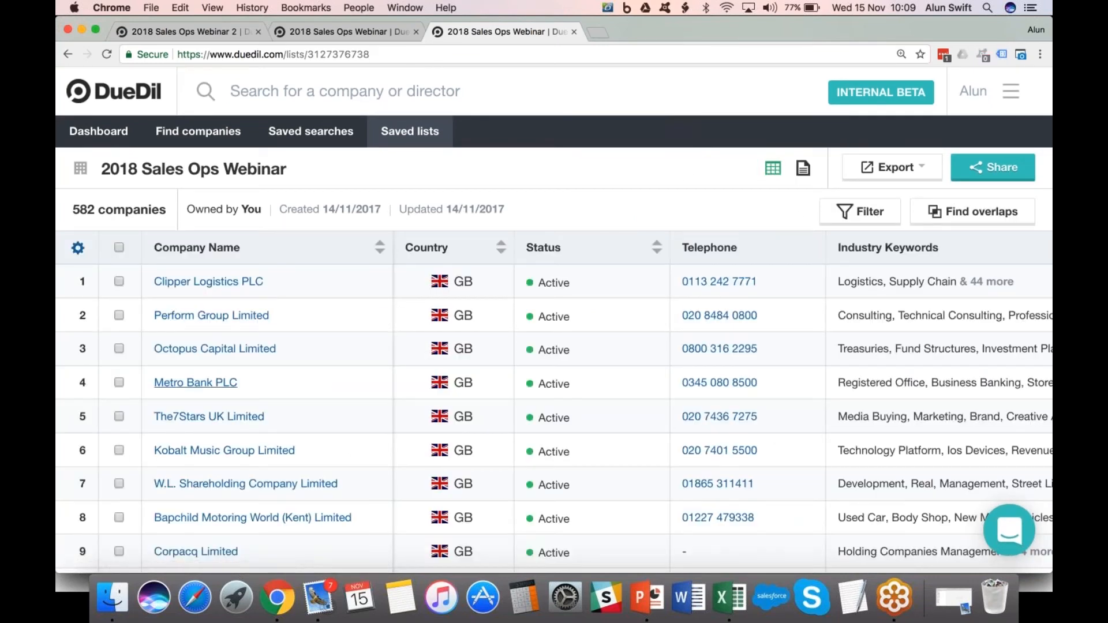
pyautogui.click(217, 383)
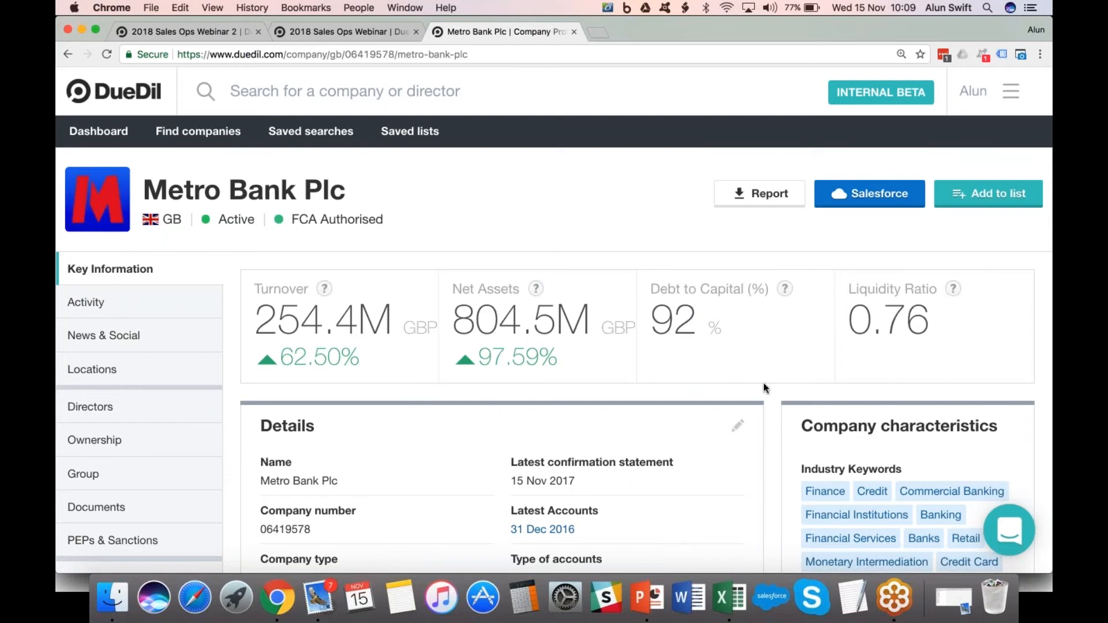
# Start a search for similar companies from Metro Bank's company characteristics.
pyautogui.scroll(-1, 765, 388)
pyautogui.scroll(-10, 765, 388)
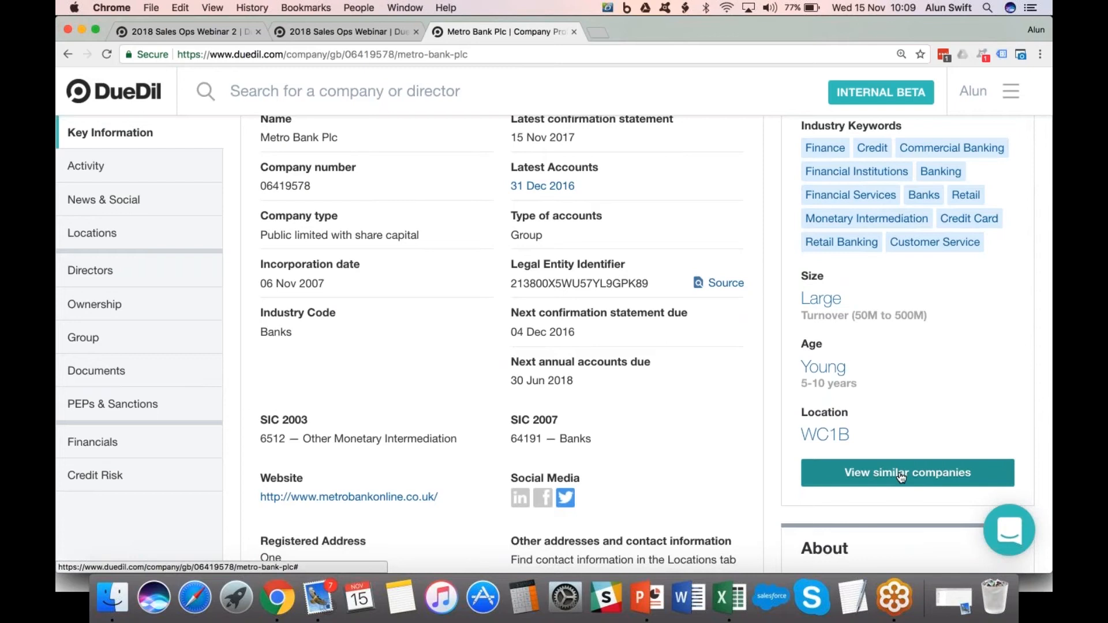
pyautogui.click(900, 476)
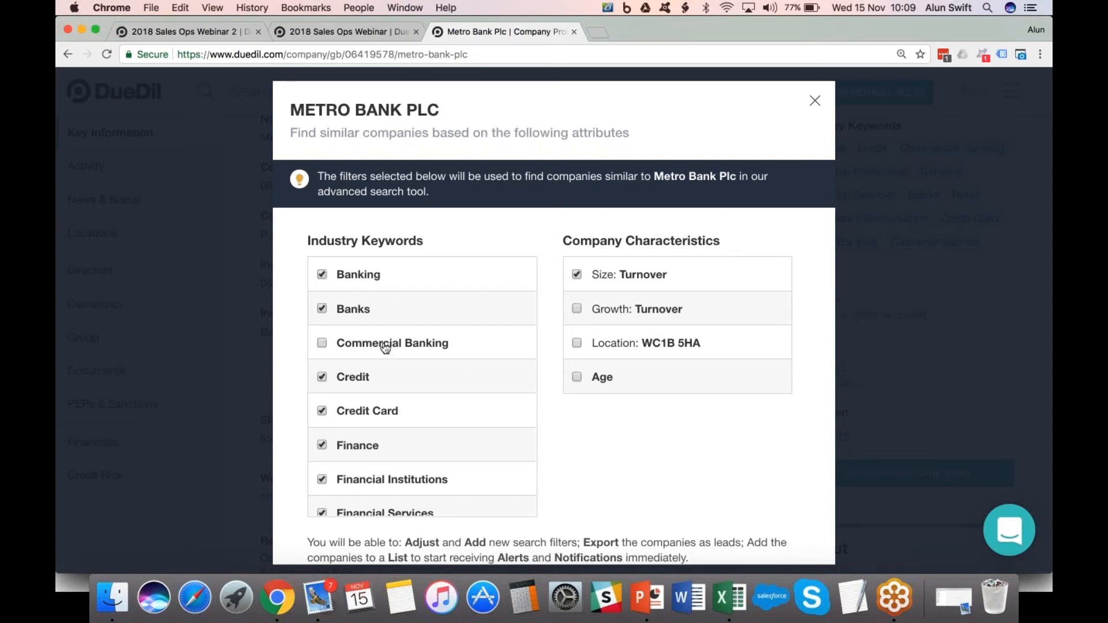
# Narrow the similar-company industry keywords to Banking and Banks by deselecting all the other keywords.
pyautogui.click(361, 377)
pyautogui.click(388, 411)
pyautogui.click(355, 447)
pyautogui.scroll(-3, 383, 491)
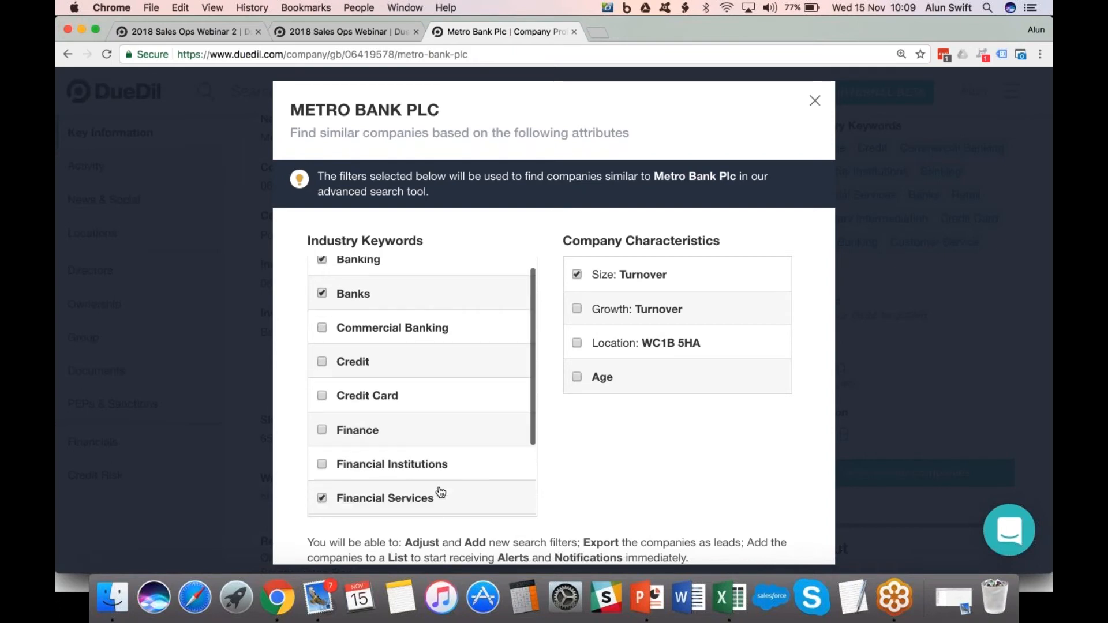
pyautogui.click(404, 455)
pyautogui.click(404, 482)
pyautogui.scroll(-2, 404, 483)
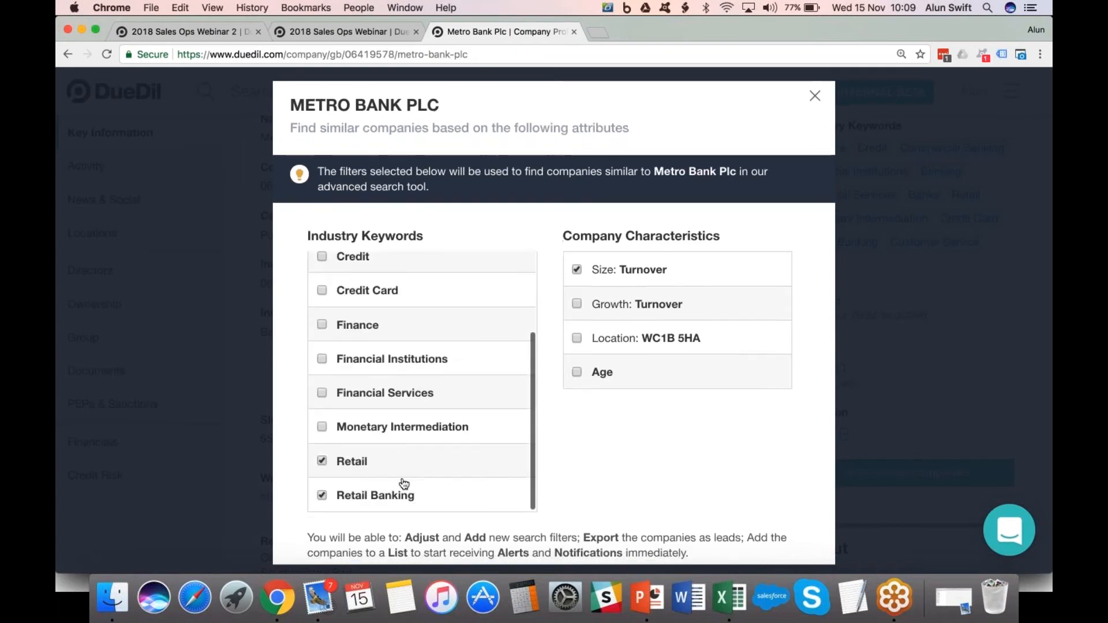
pyautogui.scroll(-1, 404, 483)
pyautogui.click(363, 437)
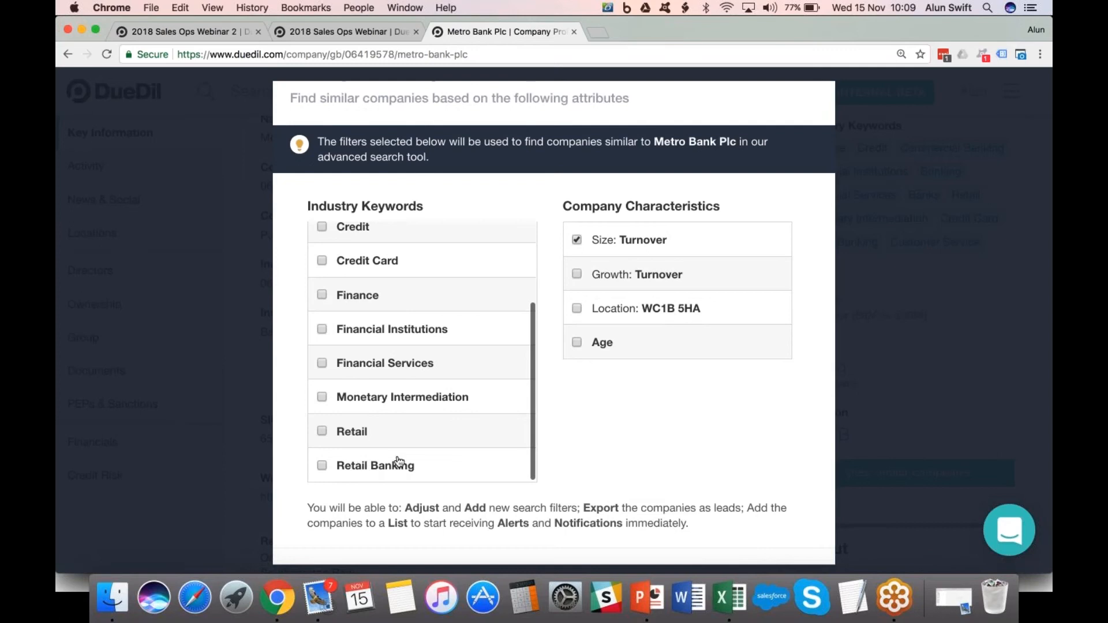
pyautogui.scroll(5, 482, 431)
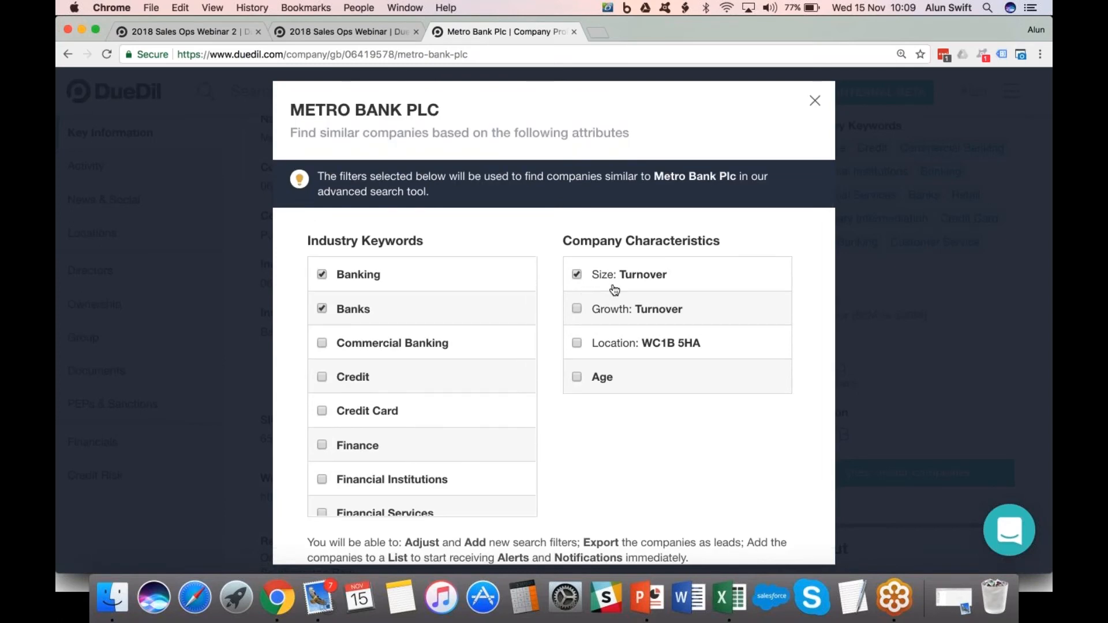
# Show the companies similar to Metro Bank, with turnover size as the only company characteristic.
pyautogui.scroll(-1, 669, 389)
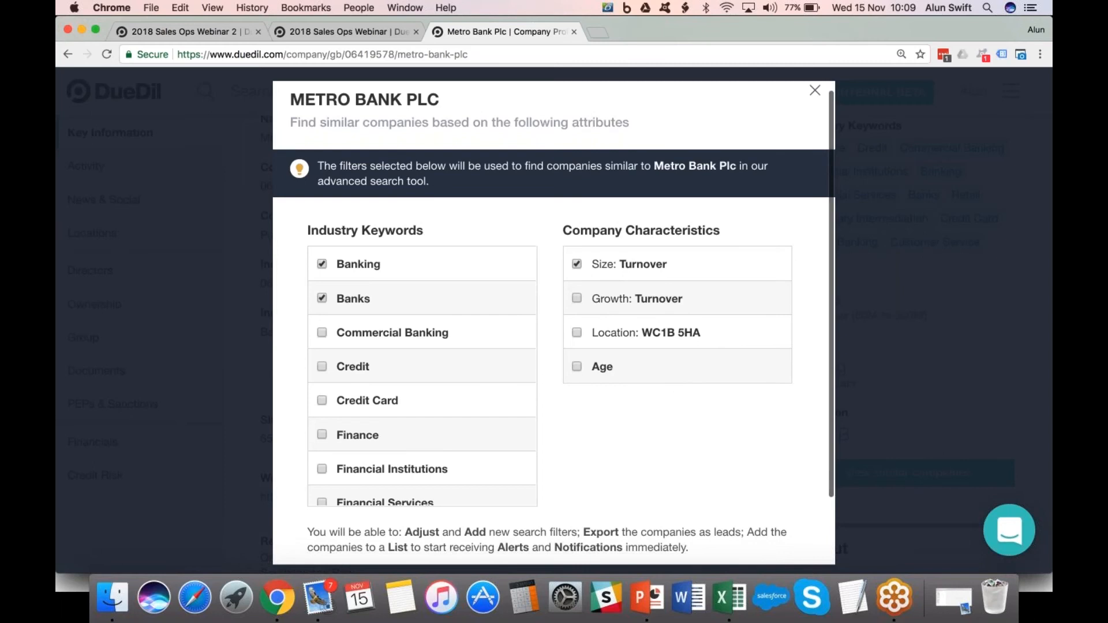
pyautogui.scroll(-3, 553, 346)
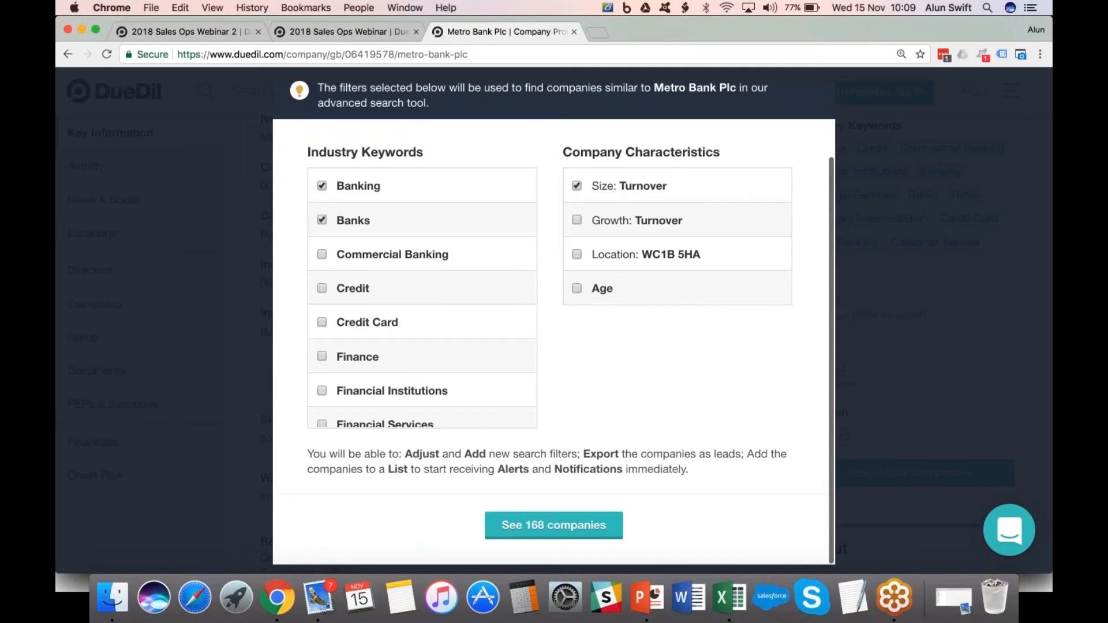
pyautogui.click(565, 537)
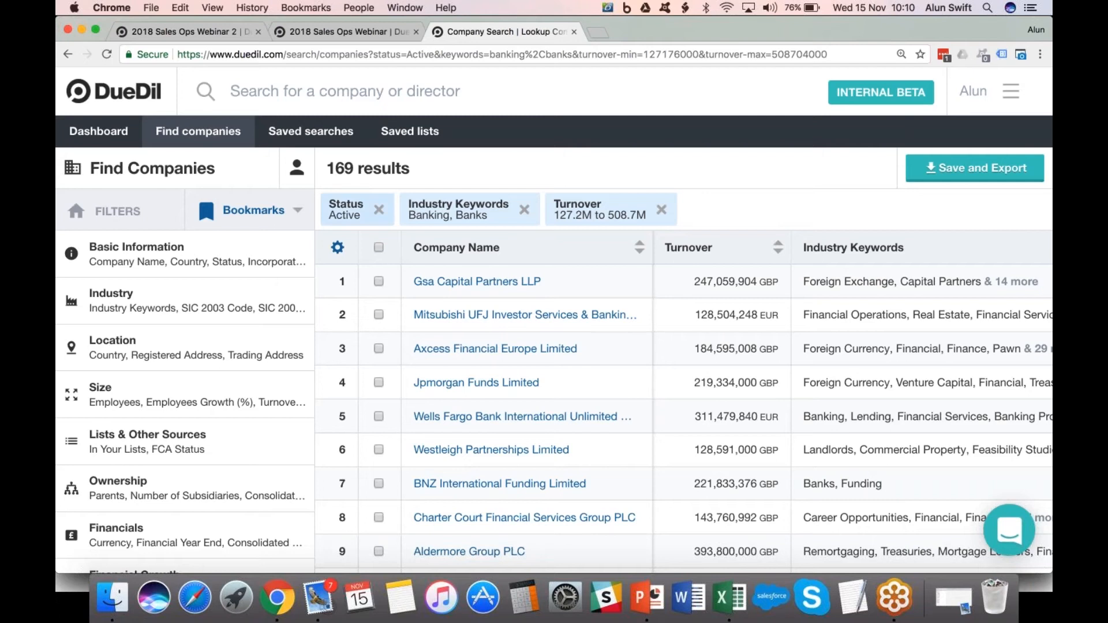
# Add Foreign Exchange and Foreign Currency to the included industry keywords and finish editing the keyword filter.
pyautogui.click(259, 309)
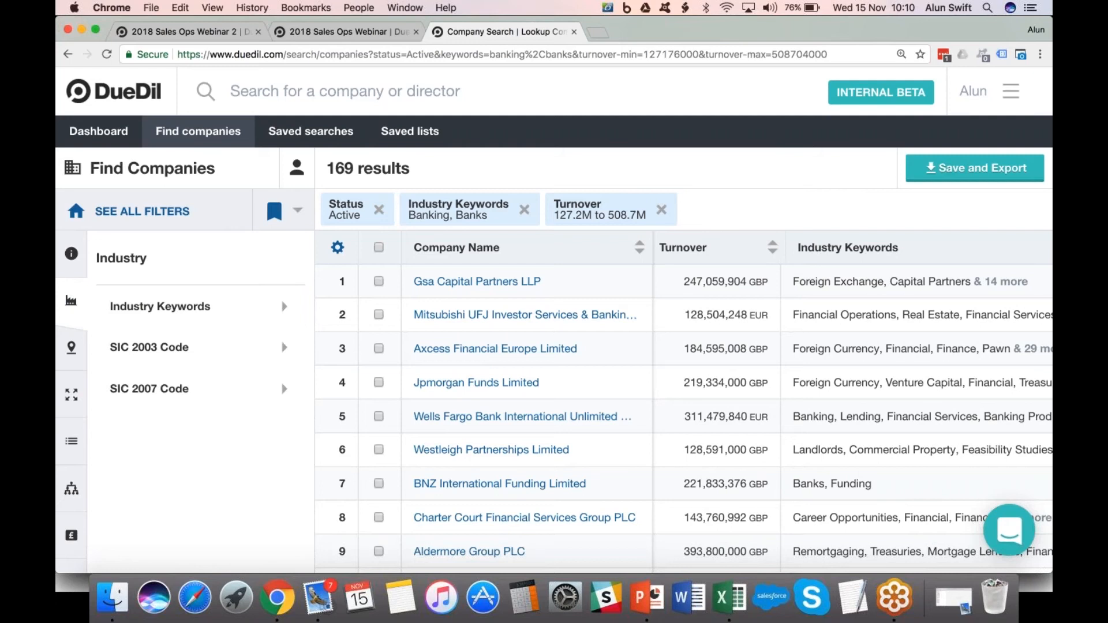
pyautogui.hscroll(3, 808, 309)
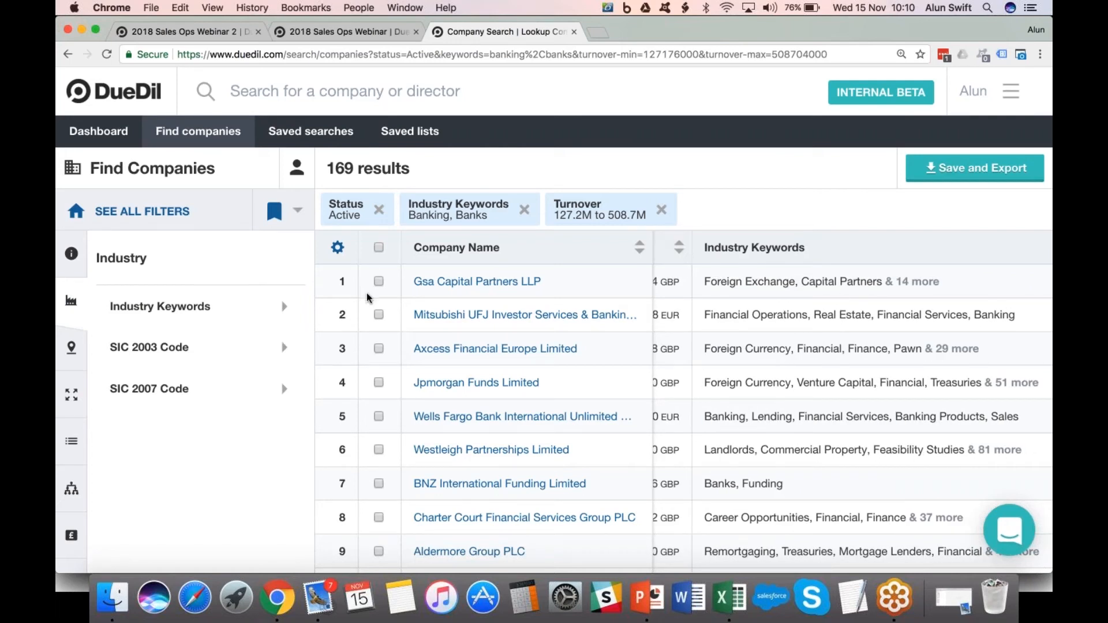
pyautogui.click(189, 307)
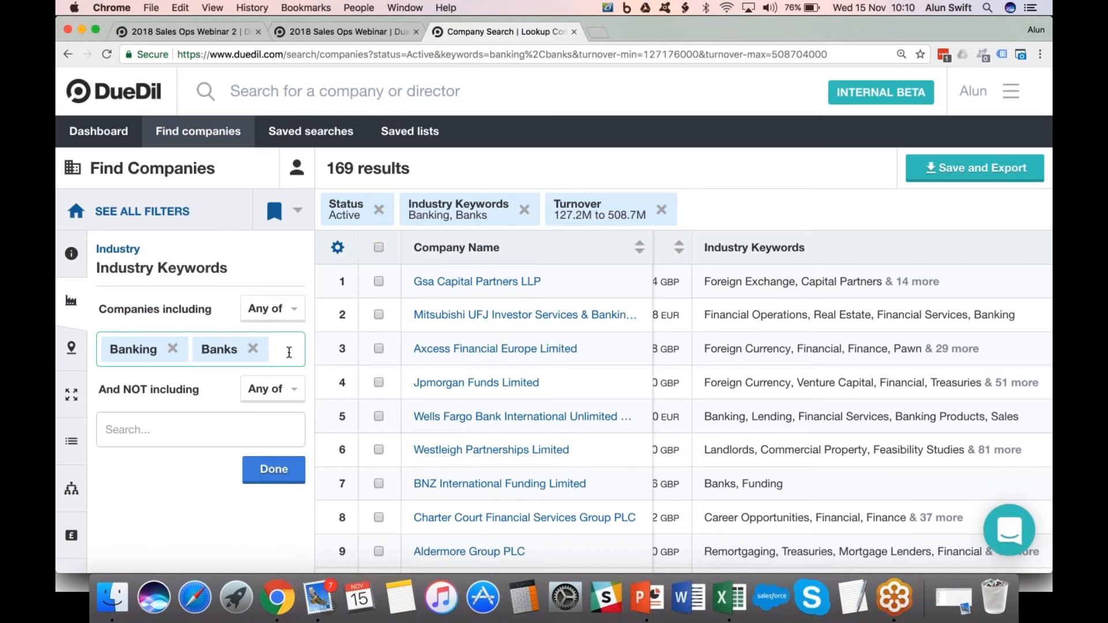
pyautogui.write('fore')
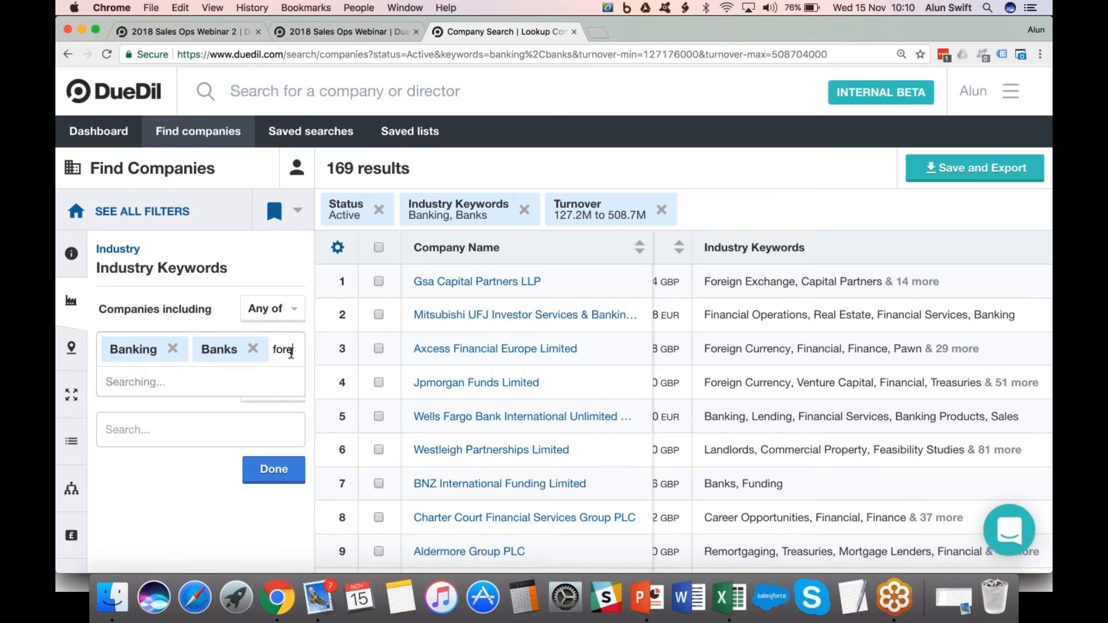
pyautogui.write('ign')
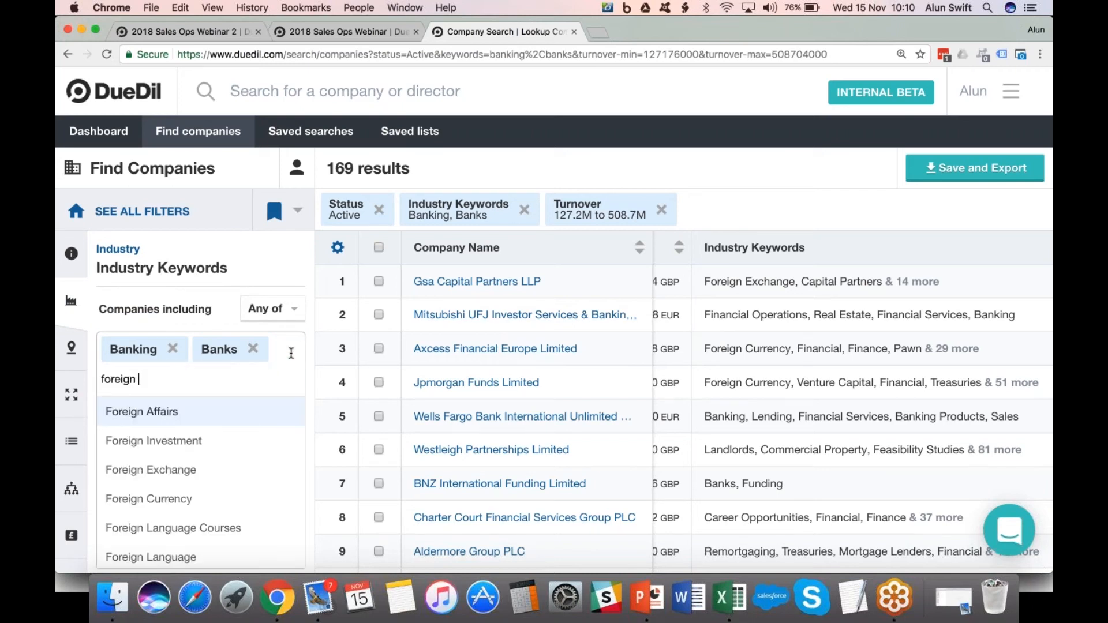
pyautogui.click(182, 476)
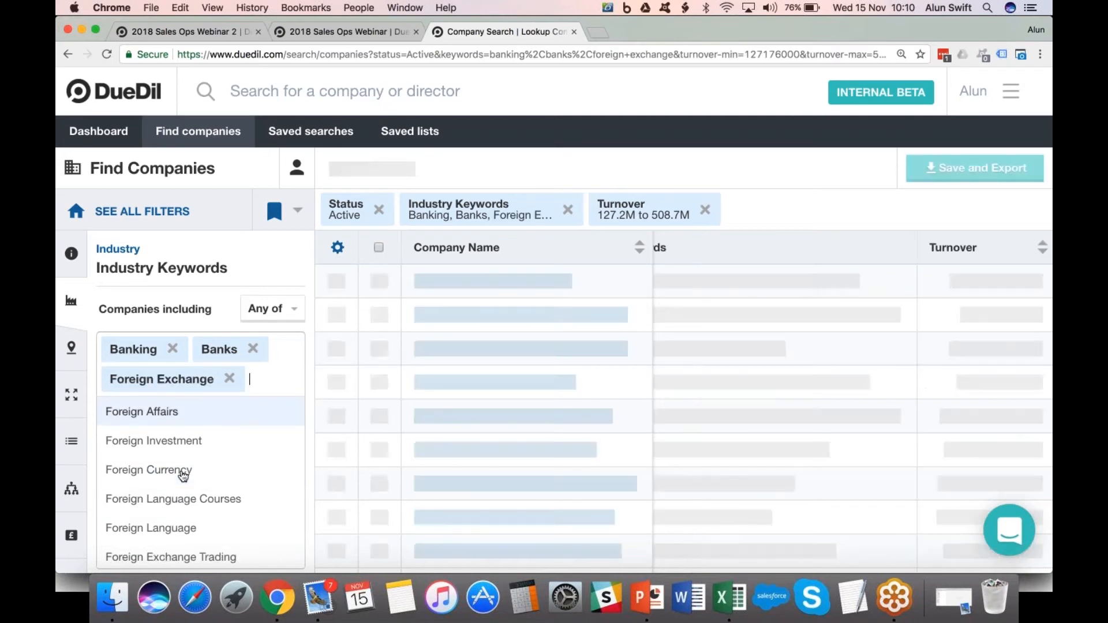
pyautogui.click(185, 470)
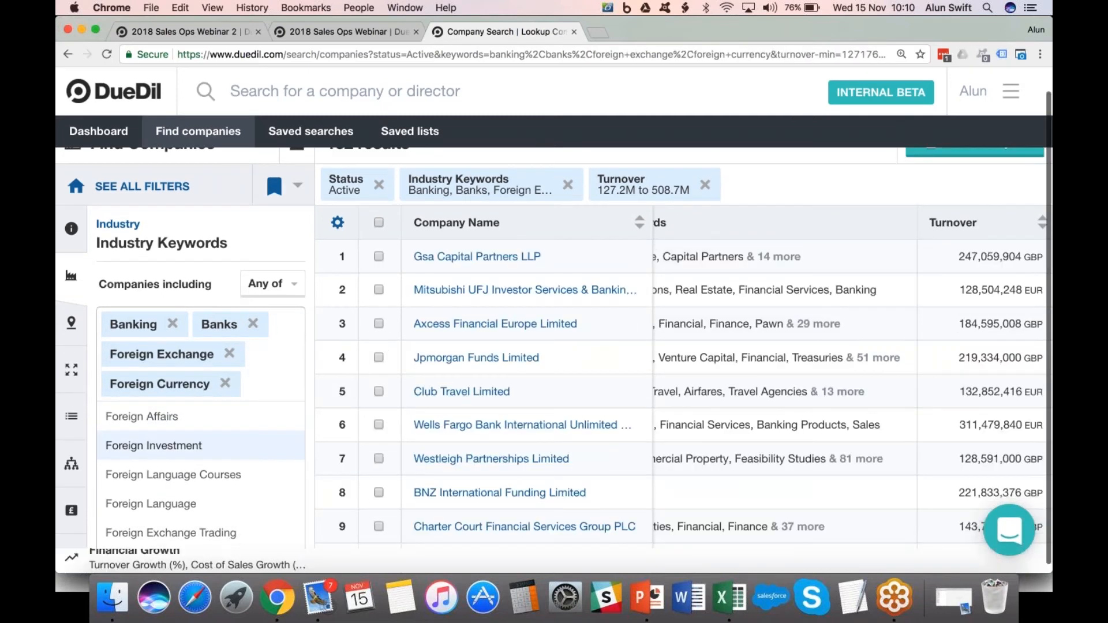
pyautogui.scroll(1, 519, 340)
pyautogui.scroll(1, 519, 340)
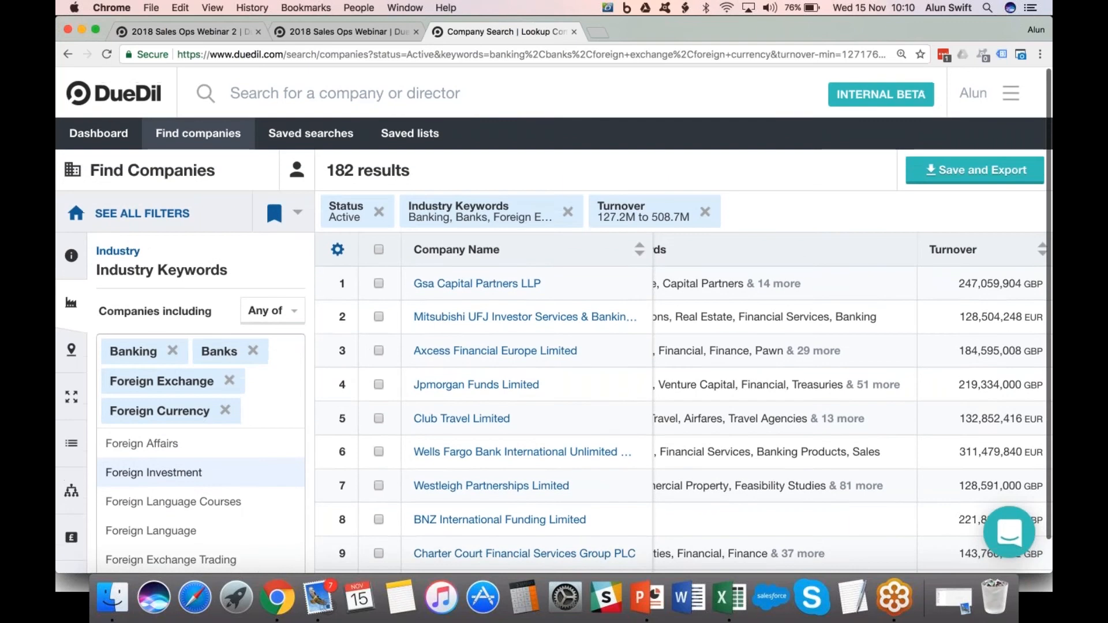
pyautogui.click(293, 268)
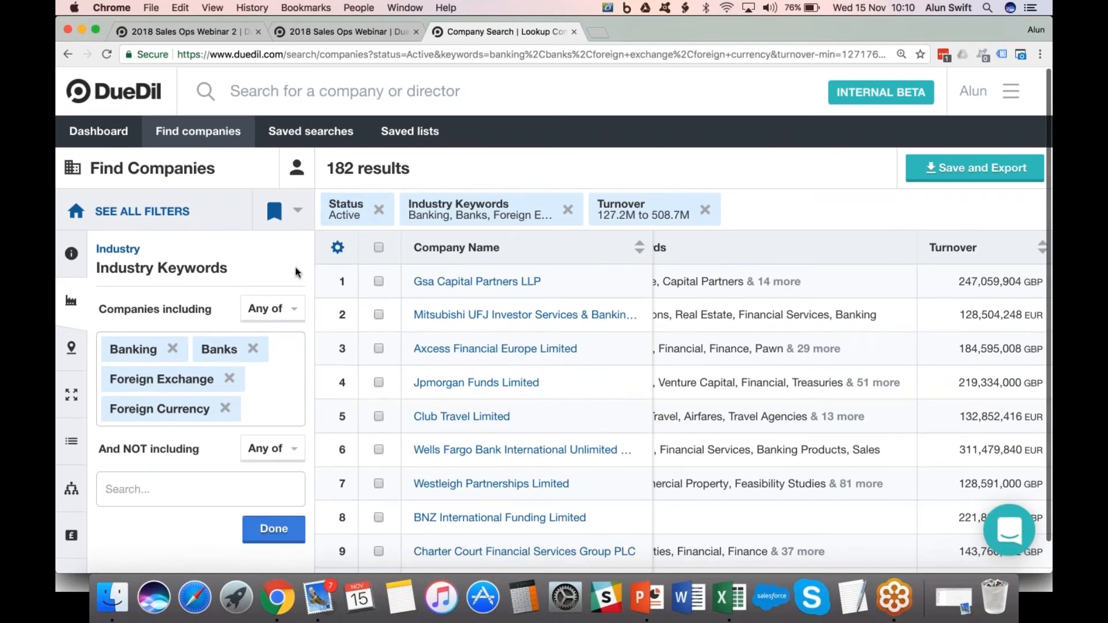
pyautogui.click(280, 529)
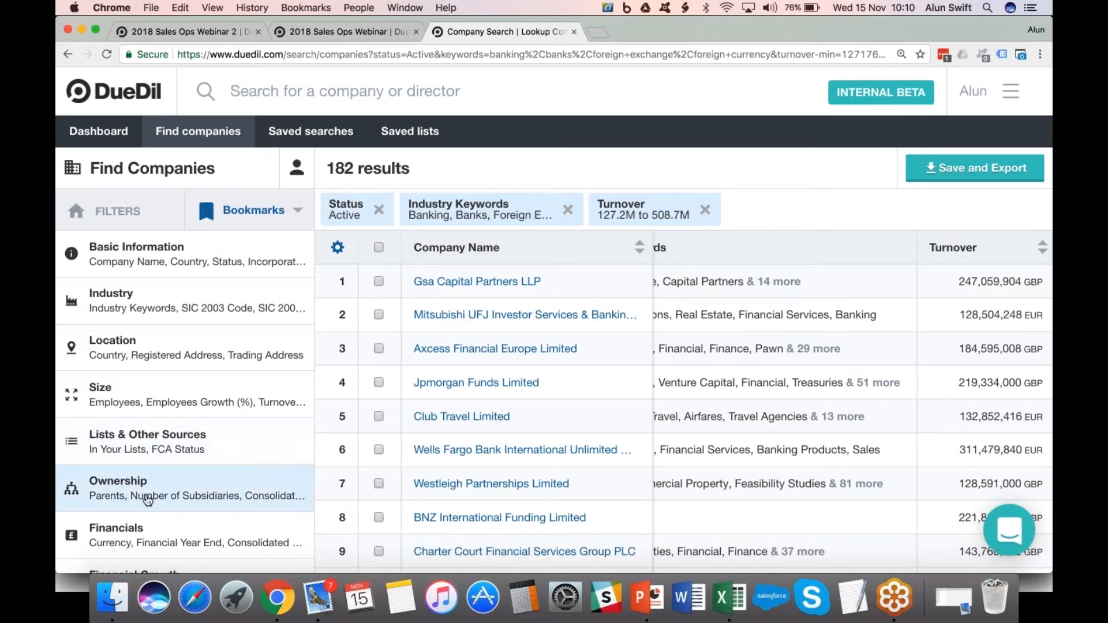
# Filter the companies by FCA status Registered, Authorised, Authorised (Schedule 5), EEA Authorised, Authorised Electronic Money Institution and Small Electronic Money Institution.
pyautogui.click(231, 442)
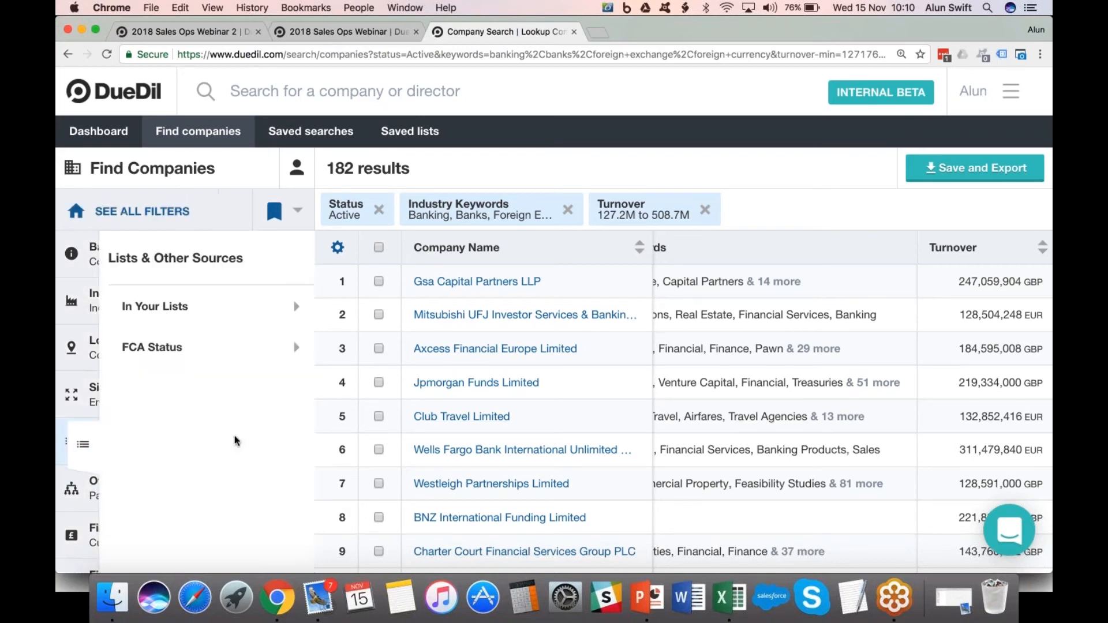
pyautogui.click(182, 363)
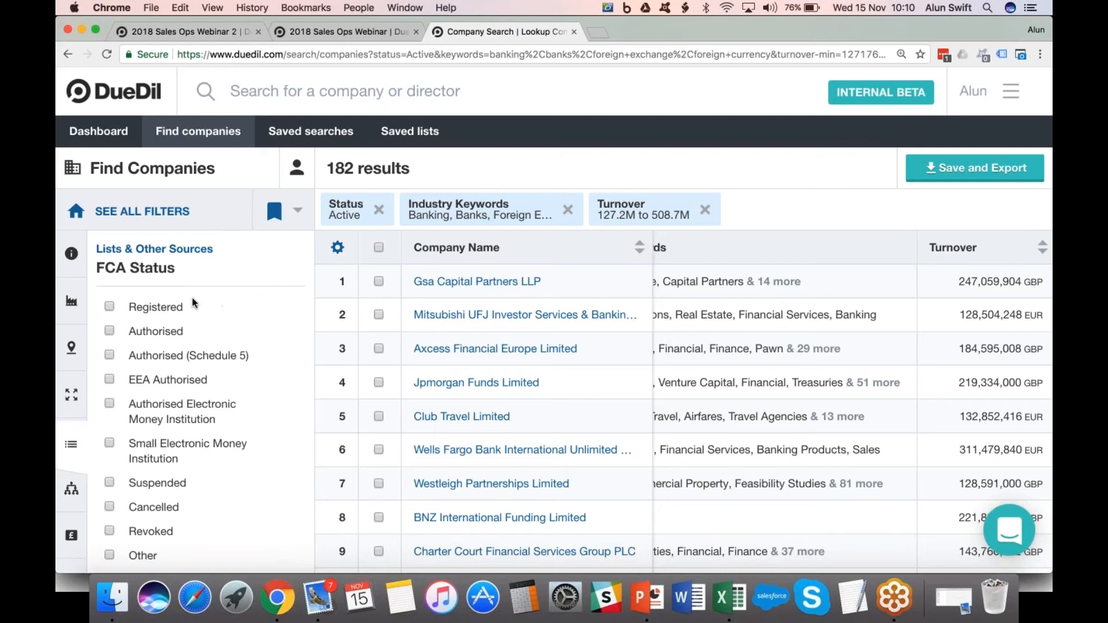
pyautogui.click(170, 307)
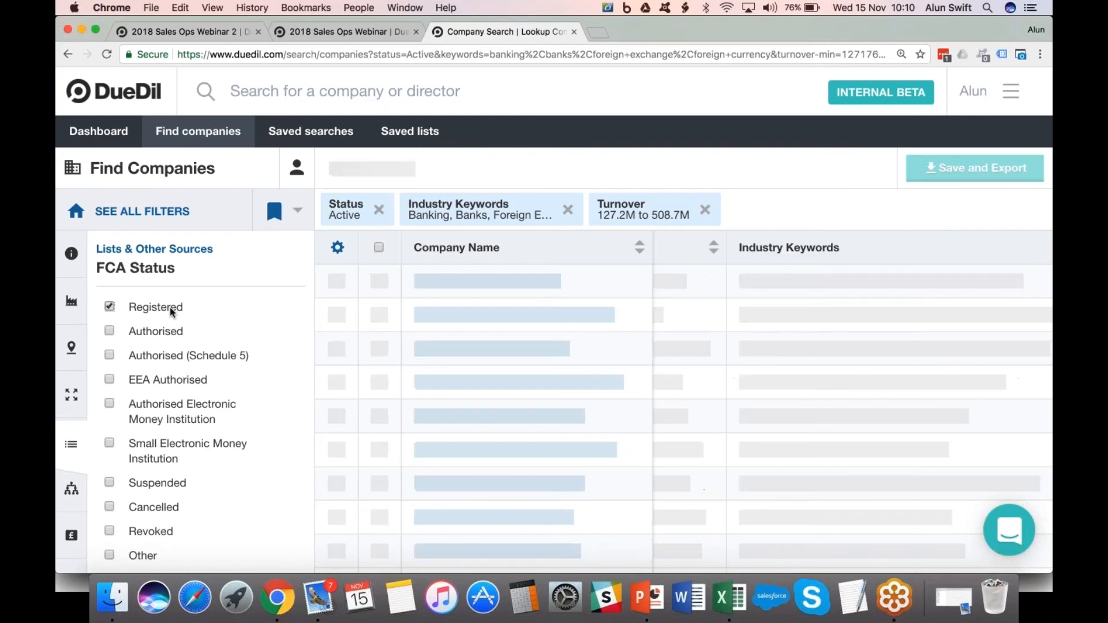
pyautogui.click(155, 333)
pyautogui.click(180, 357)
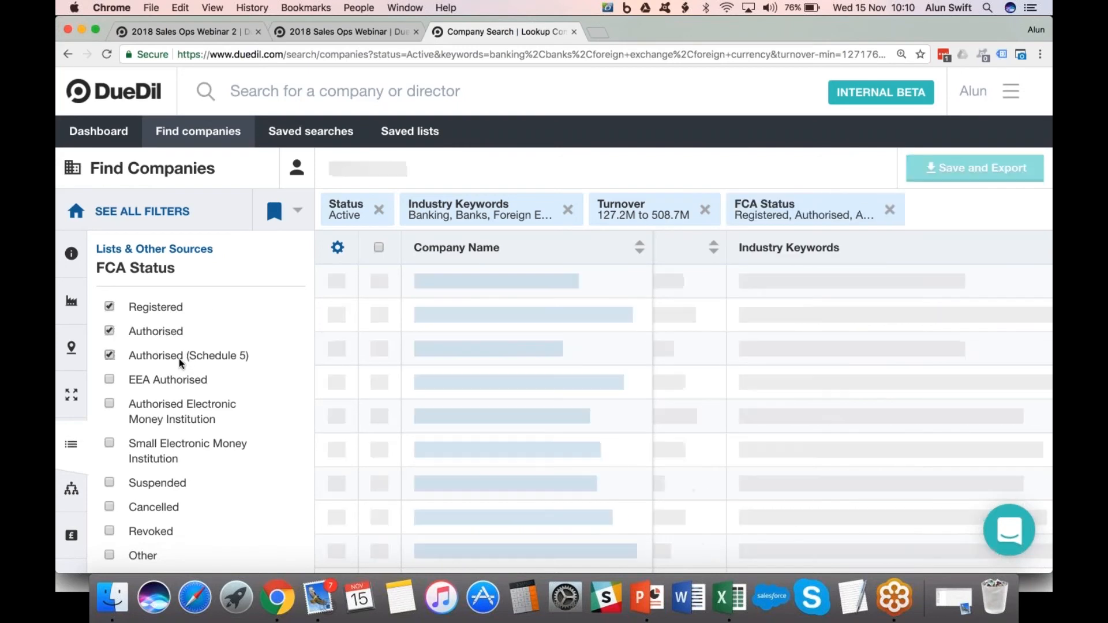
pyautogui.click(158, 382)
pyautogui.click(193, 408)
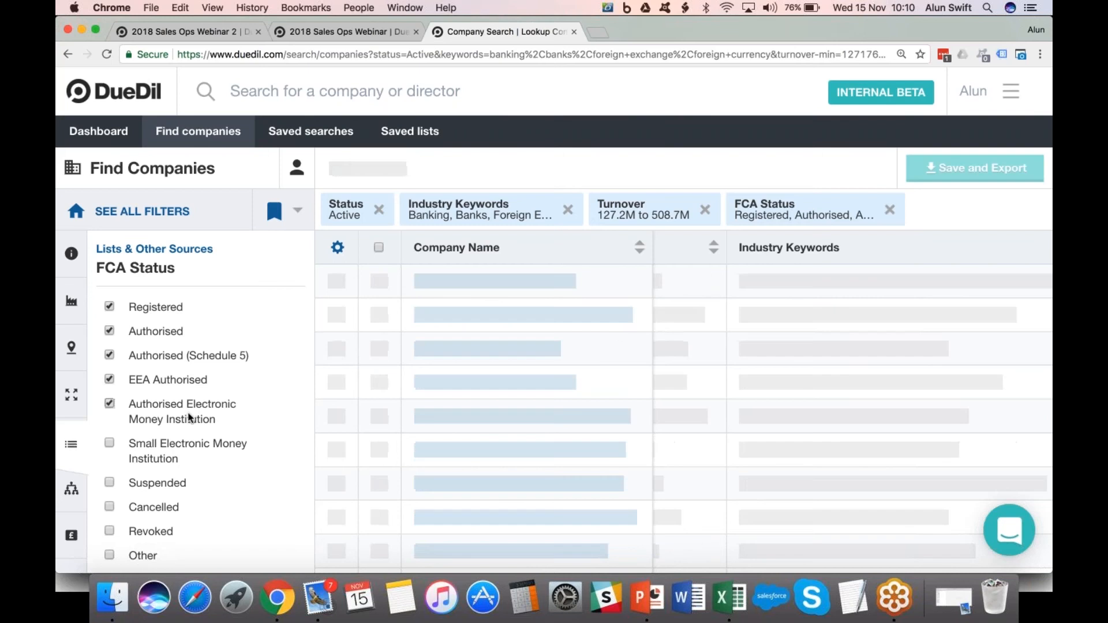
pyautogui.click(171, 448)
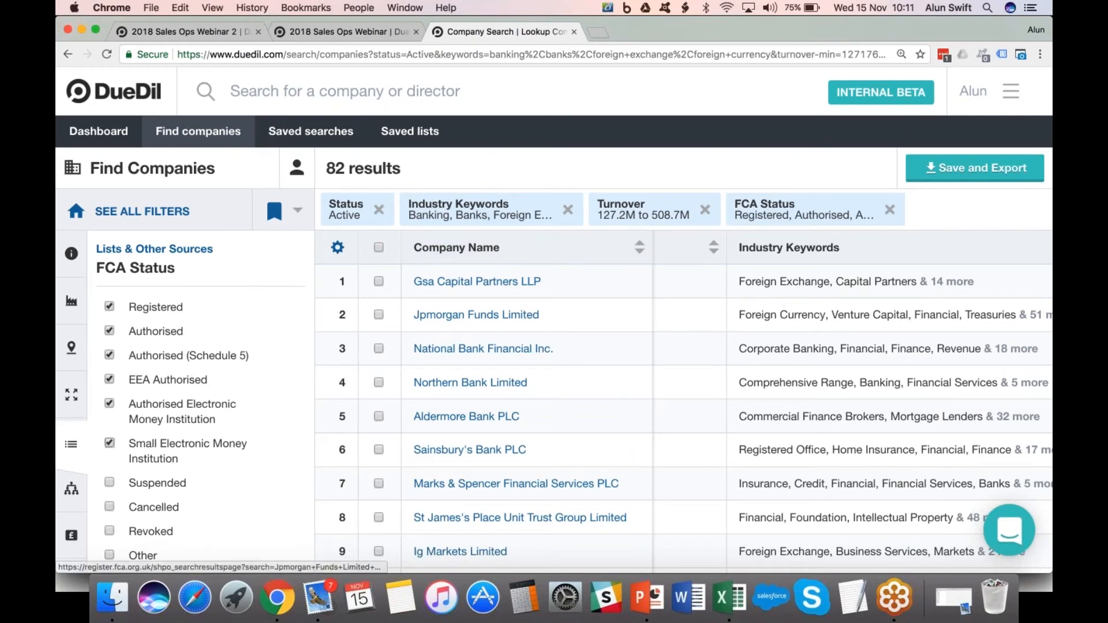
pyautogui.scroll(-2, 719, 339)
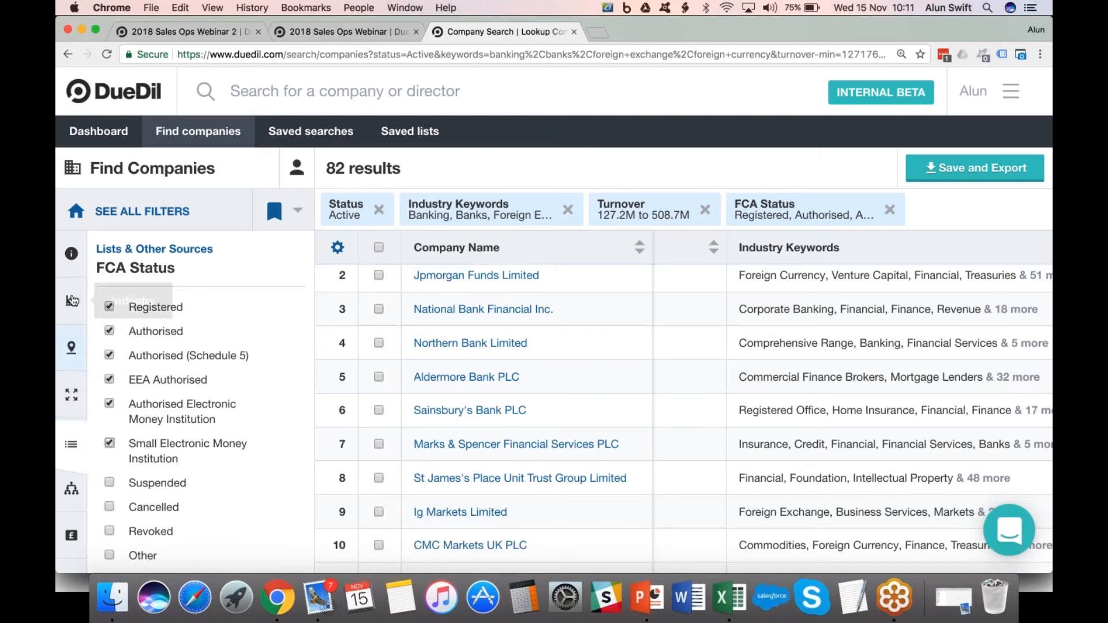
# Look at the In Your Lists filter and return to the Lists & Other Sources filters.
pyautogui.click(71, 445)
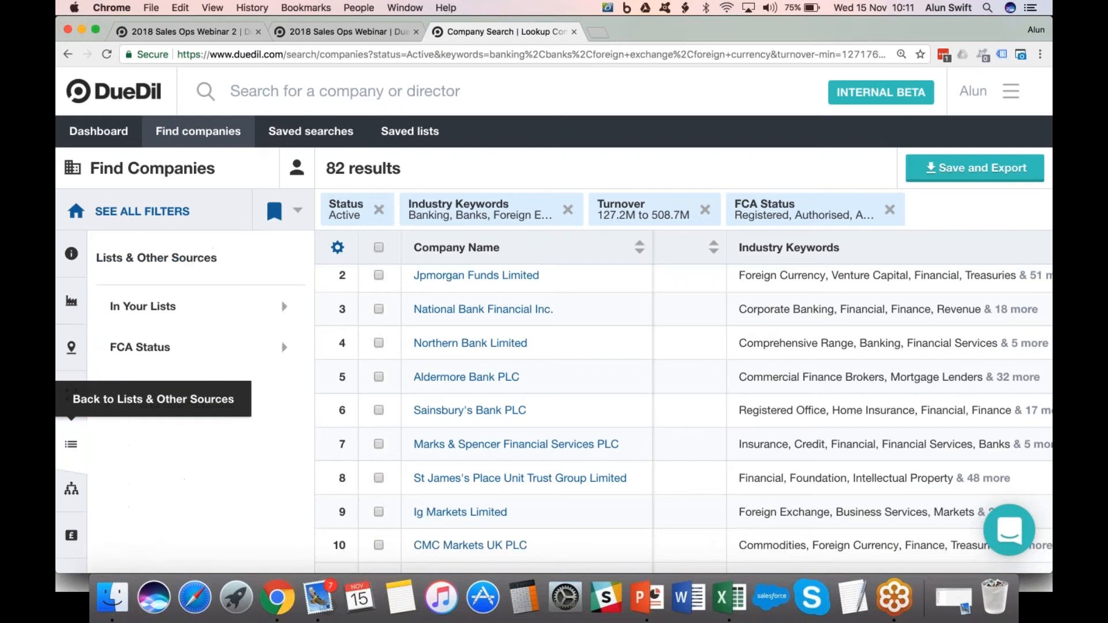
pyautogui.click(218, 306)
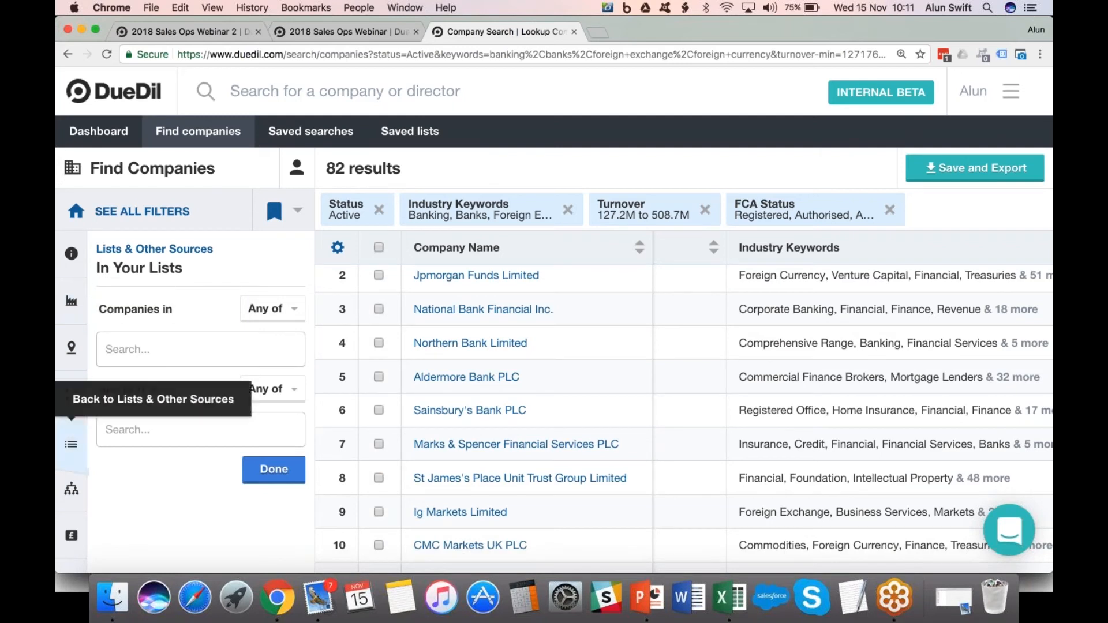
pyautogui.click(71, 443)
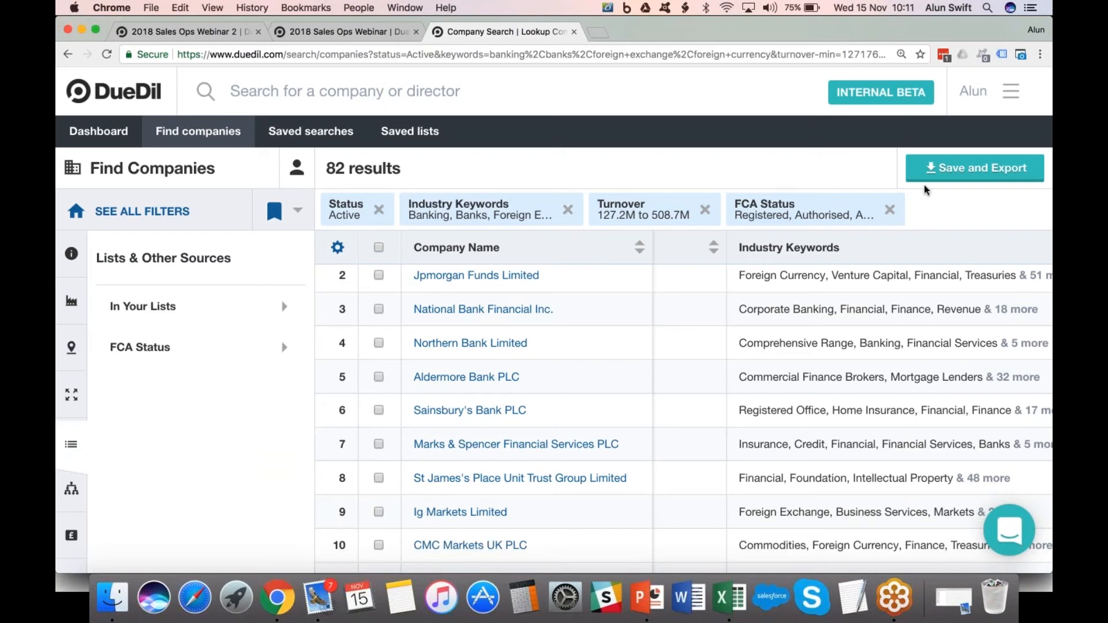
# Add all the search results to the list 2018 Sales Ops Webinar 2 and return to the results.
pyautogui.click(975, 169)
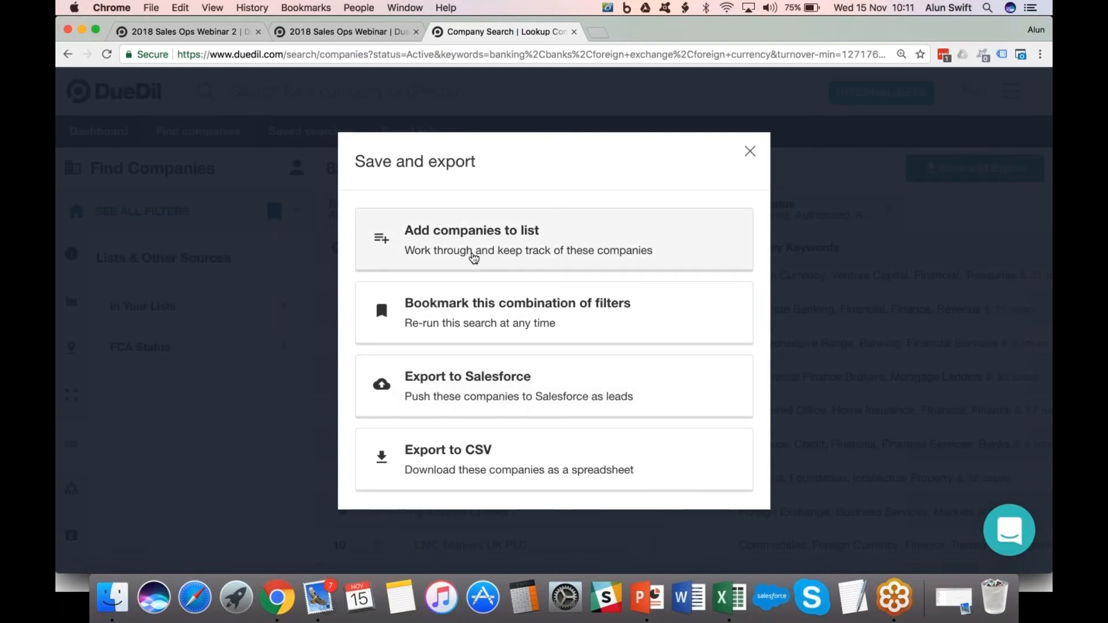
pyautogui.click(472, 250)
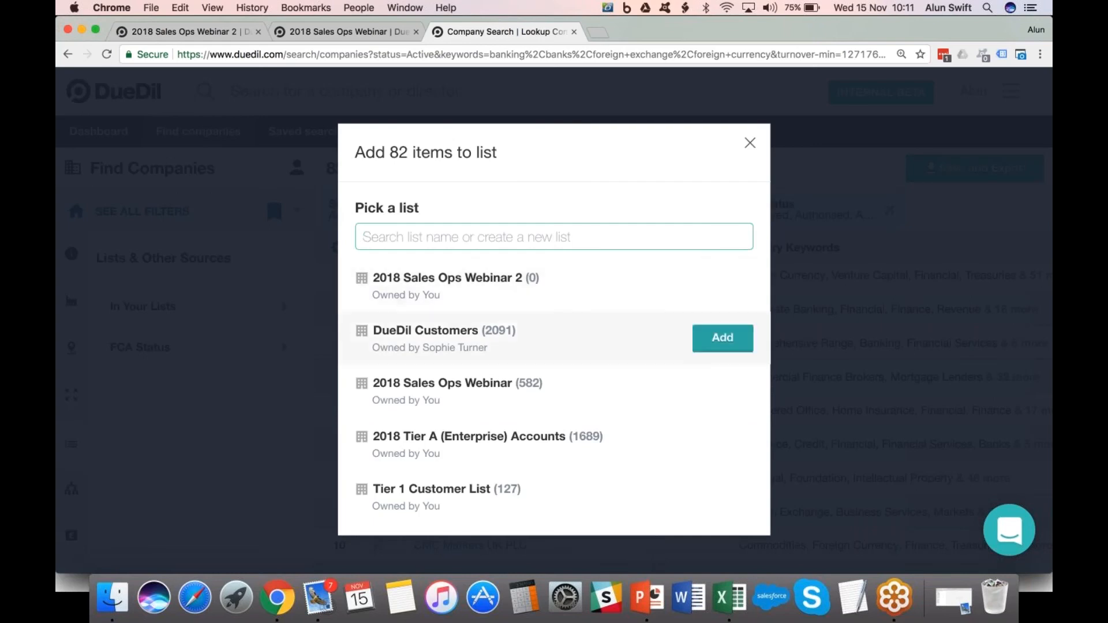
pyautogui.click(724, 287)
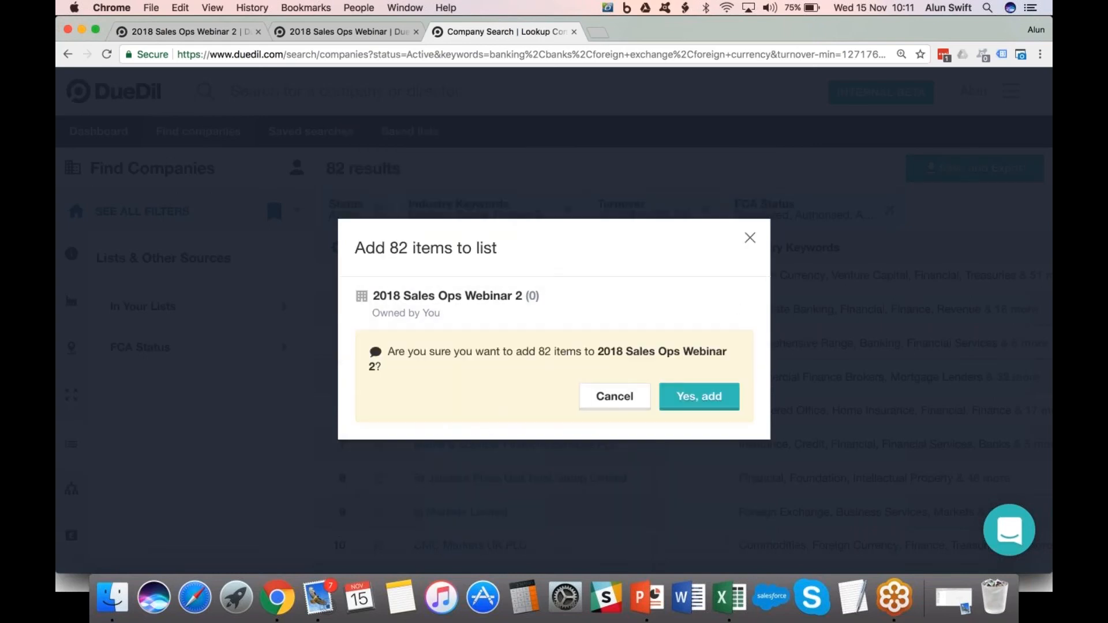
pyautogui.click(701, 404)
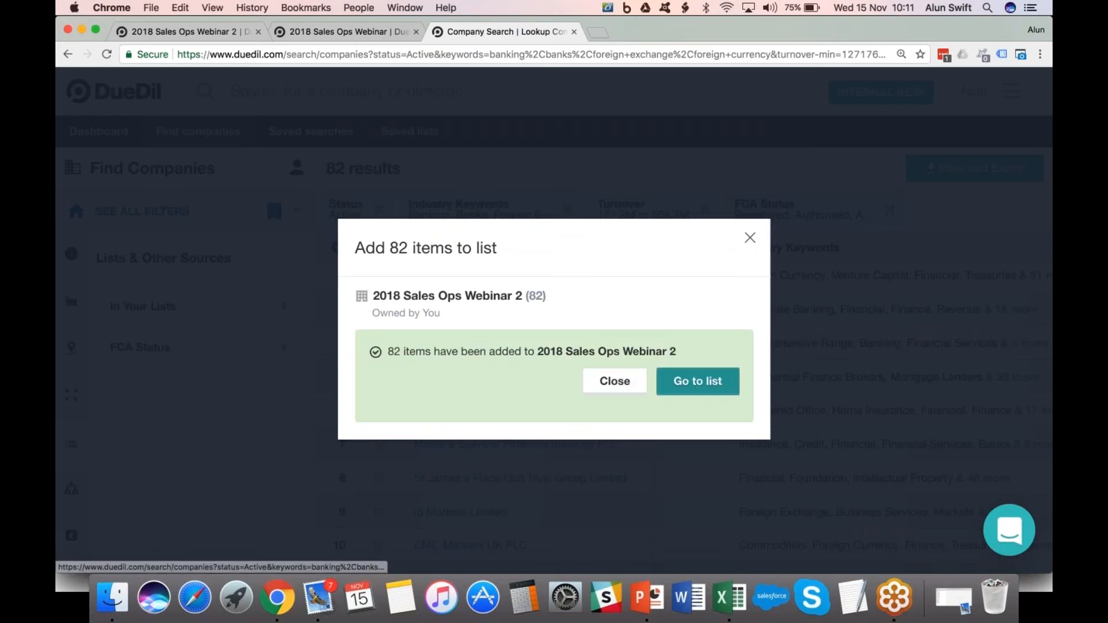
pyautogui.click(749, 238)
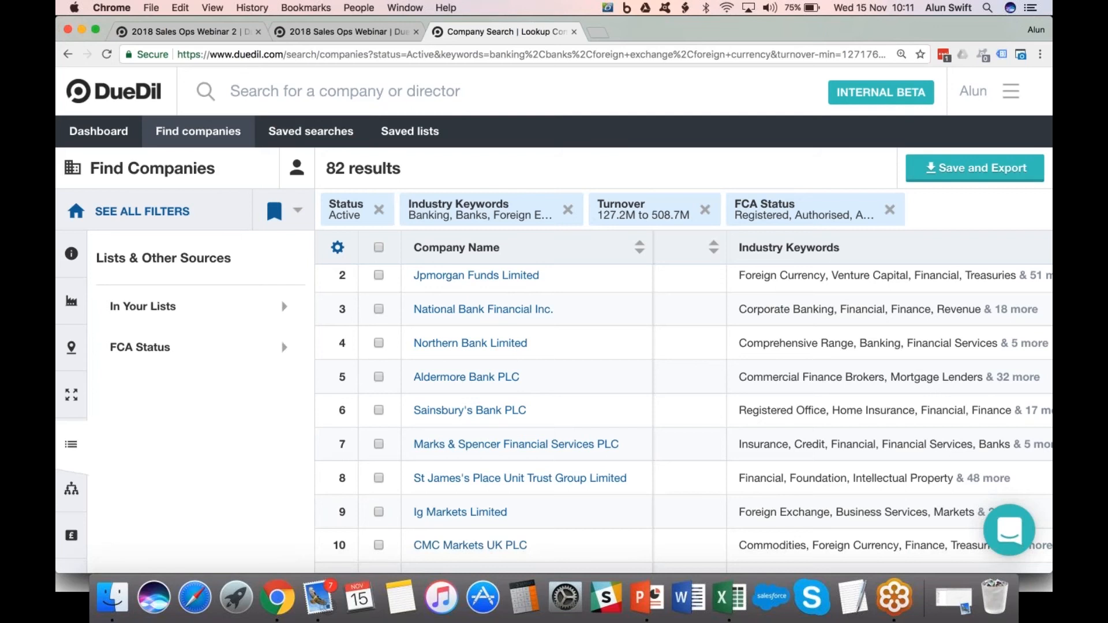
# Start a CSV export of the search results, keeping the full range of companies from 1 to 82.
pyautogui.click(974, 174)
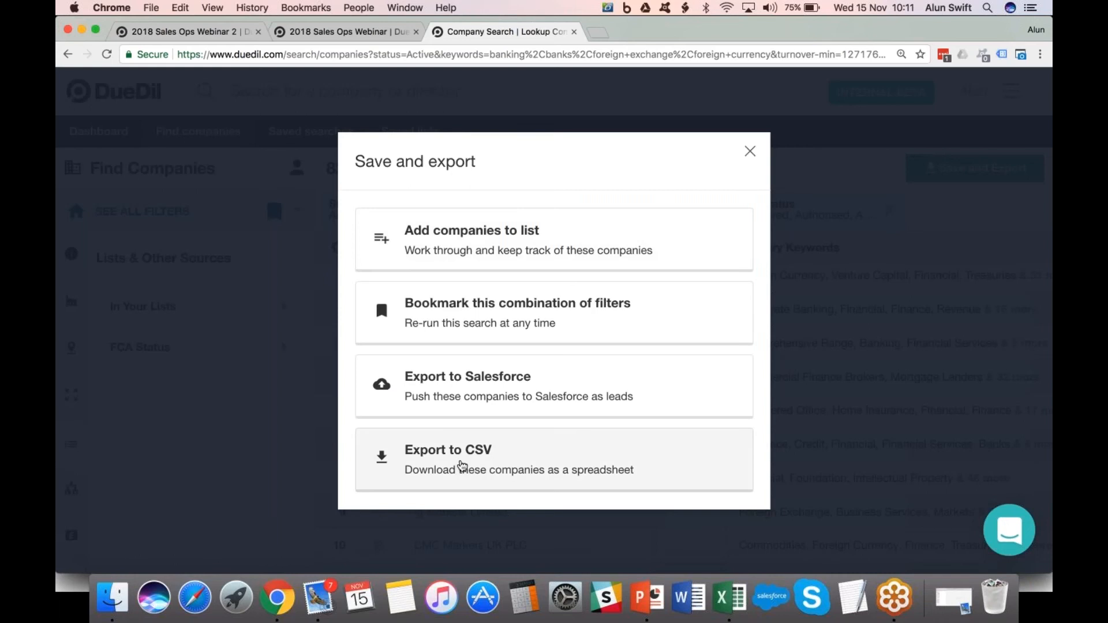
pyautogui.click(458, 460)
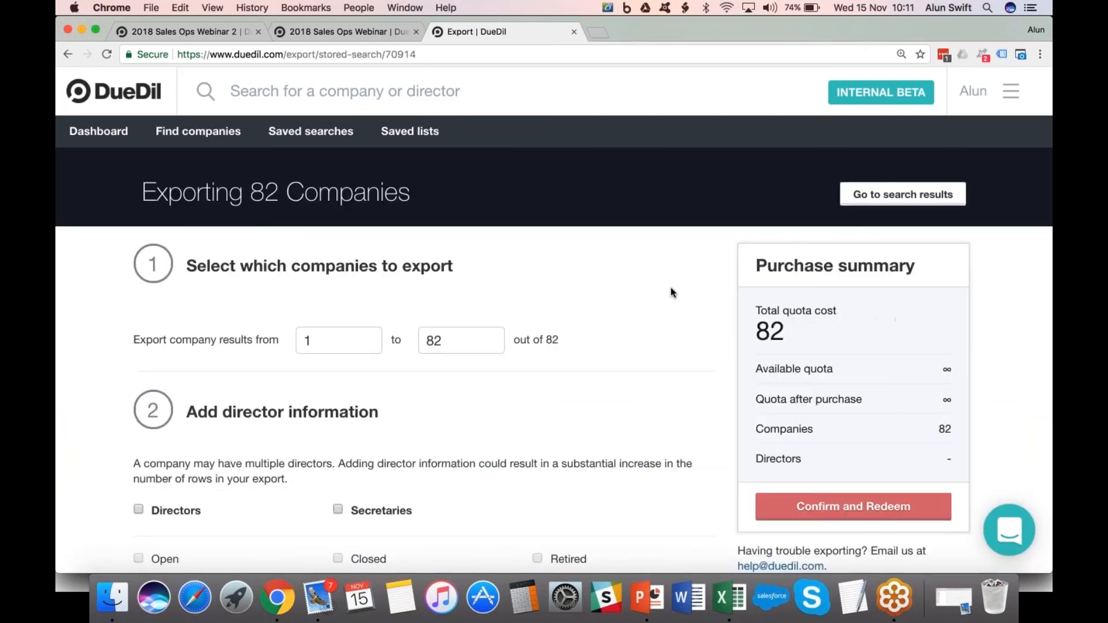
pyautogui.scroll(-2, 661, 271)
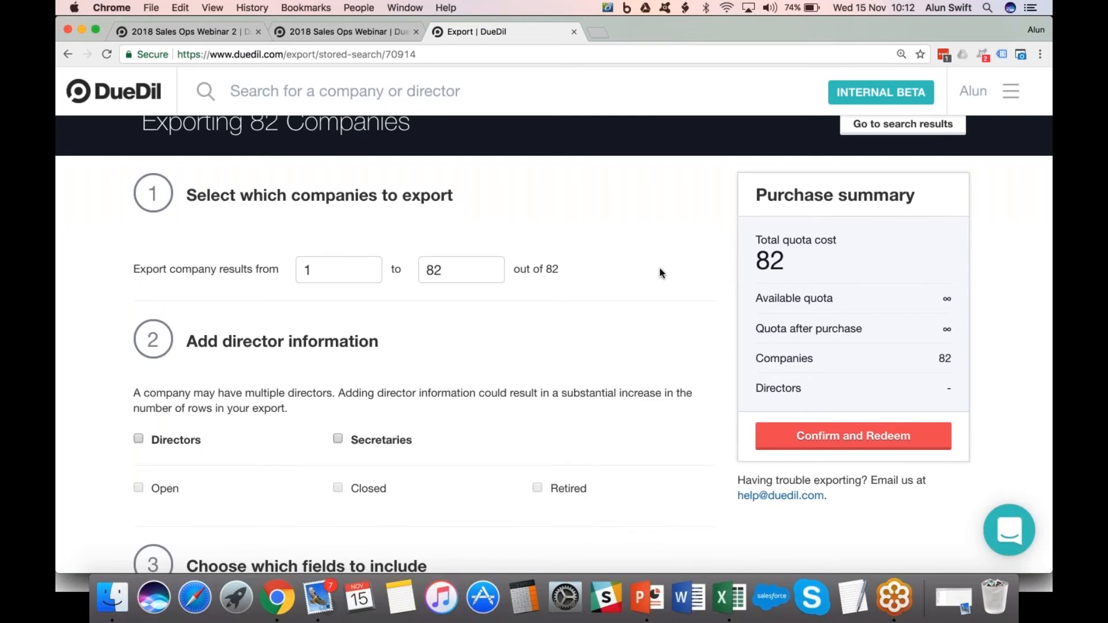
pyautogui.scroll(-1, 659, 272)
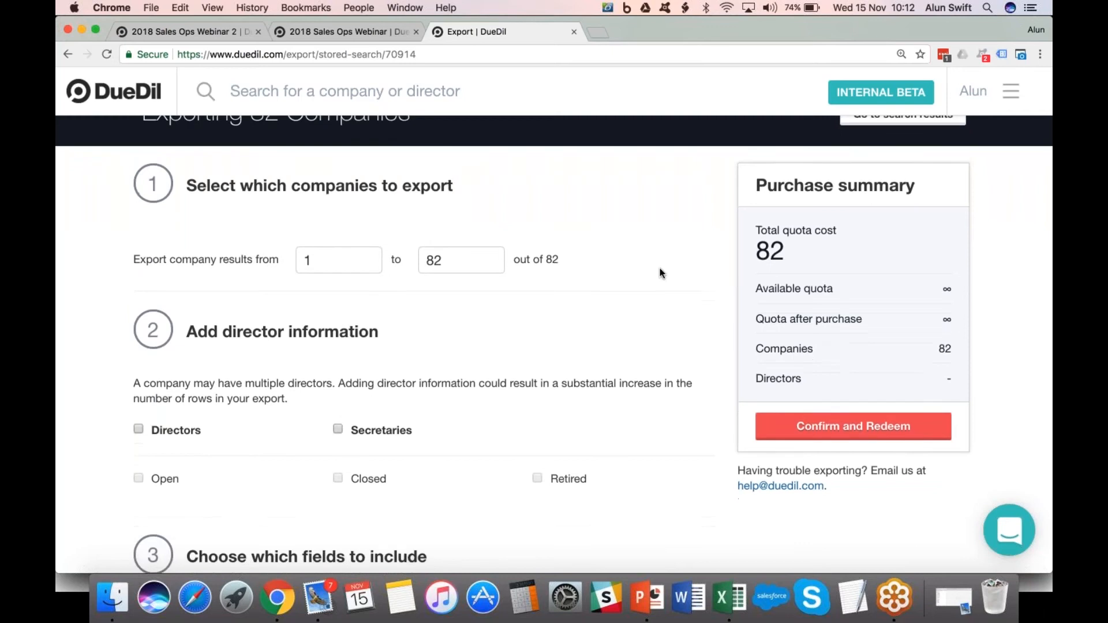
# Include Financial Year End in the company fields of the export.
pyautogui.scroll(-10, 659, 267)
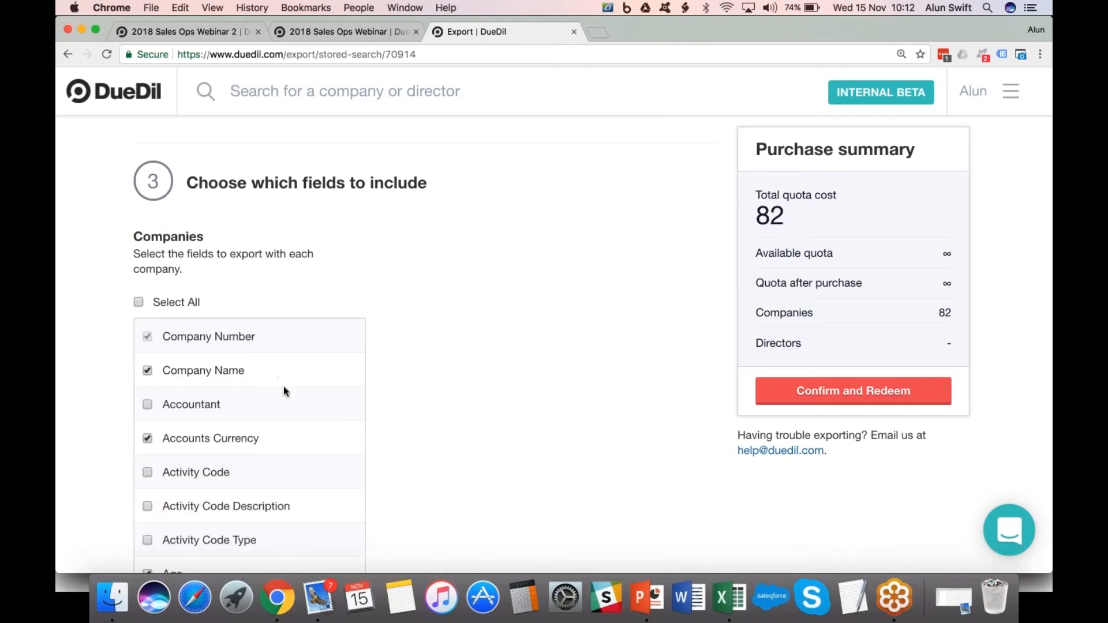
pyautogui.scroll(-1, 282, 396)
pyautogui.scroll(-15, 283, 403)
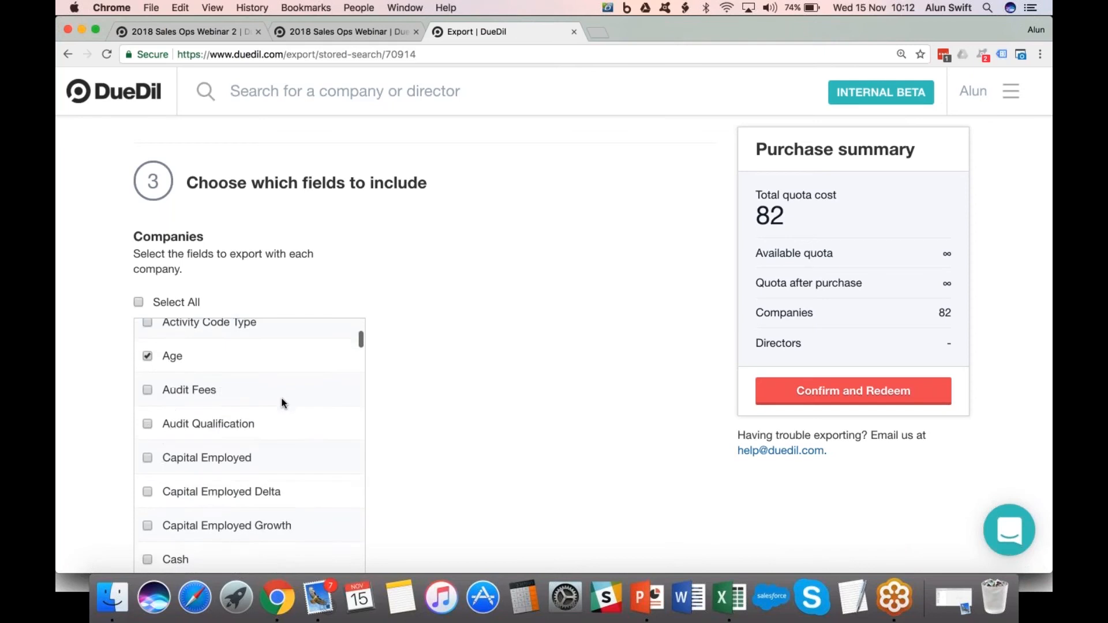
pyautogui.scroll(-8, 282, 403)
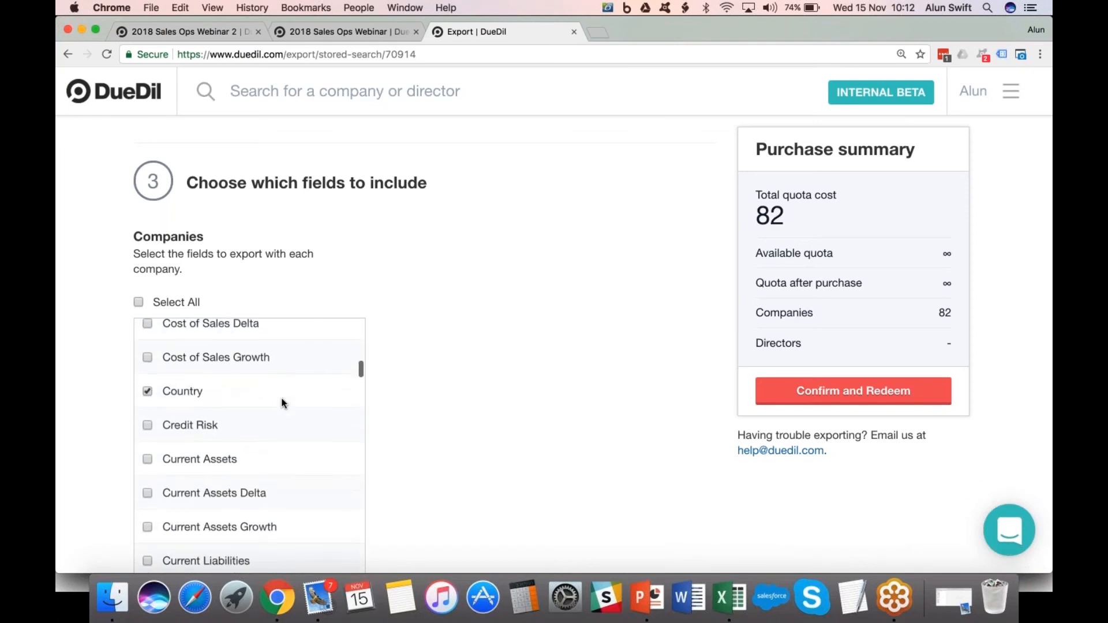
pyautogui.scroll(-4, 283, 403)
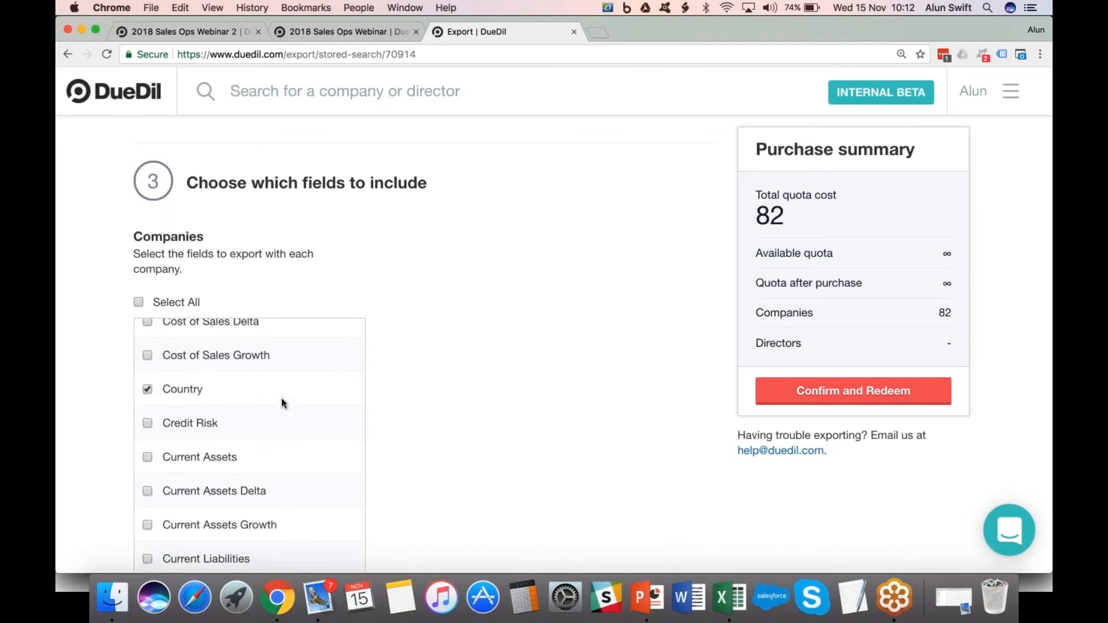
pyautogui.scroll(-20, 283, 403)
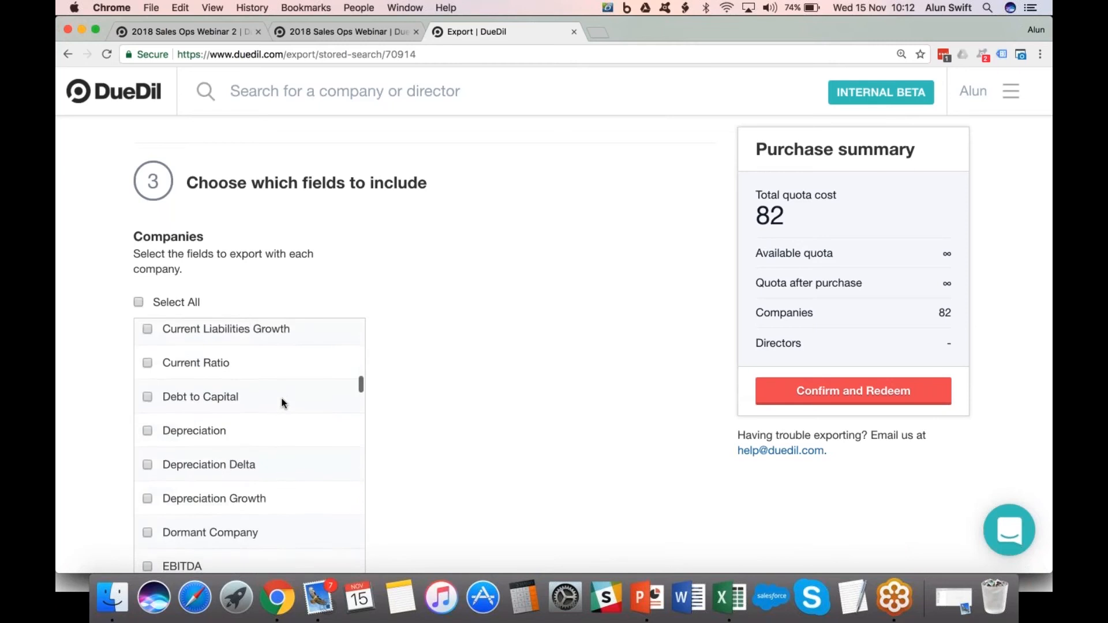
pyautogui.scroll(-5, 283, 403)
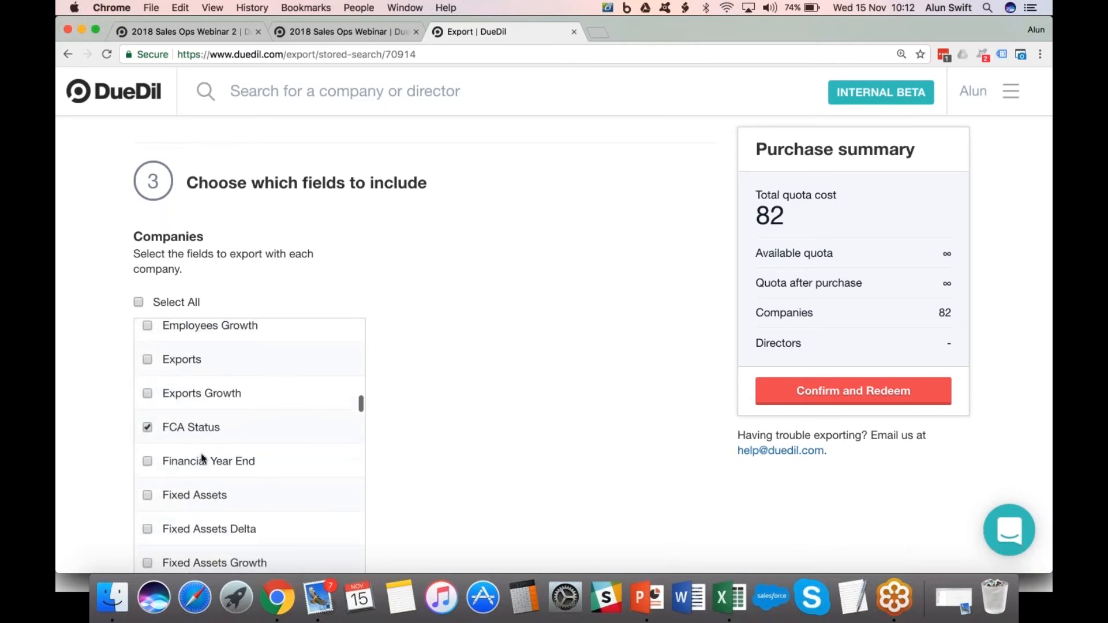
pyautogui.click(205, 460)
# Include SIC 2007 Code and SIC 2007 Description in the exported company fields.
pyautogui.scroll(-10, 317, 442)
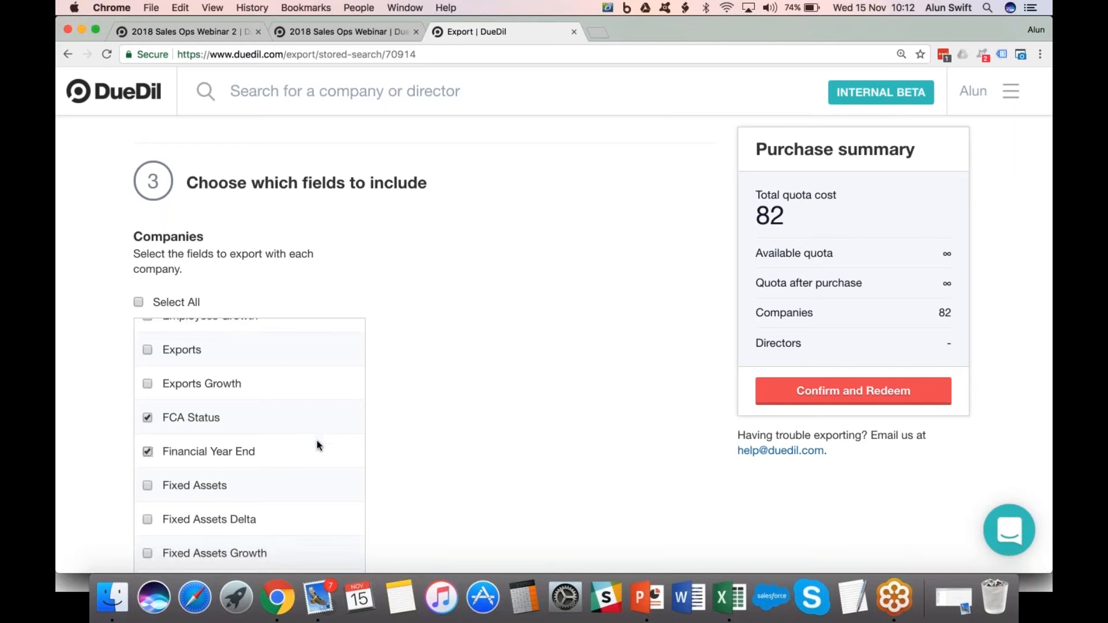
pyautogui.scroll(-15, 317, 442)
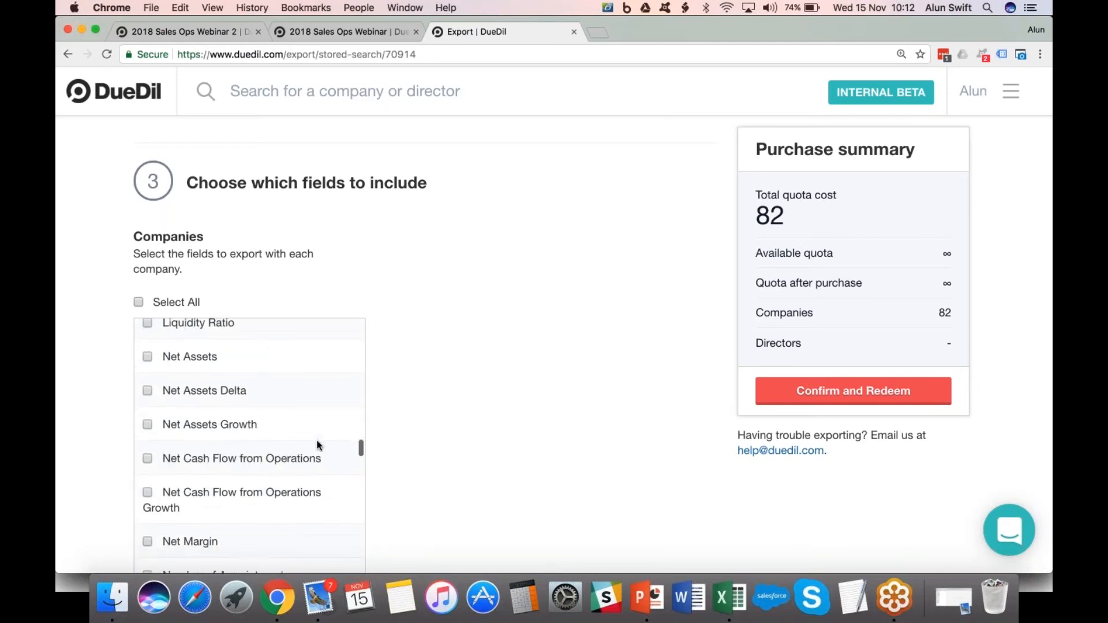
pyautogui.scroll(-1, 317, 445)
pyautogui.scroll(-15, 316, 441)
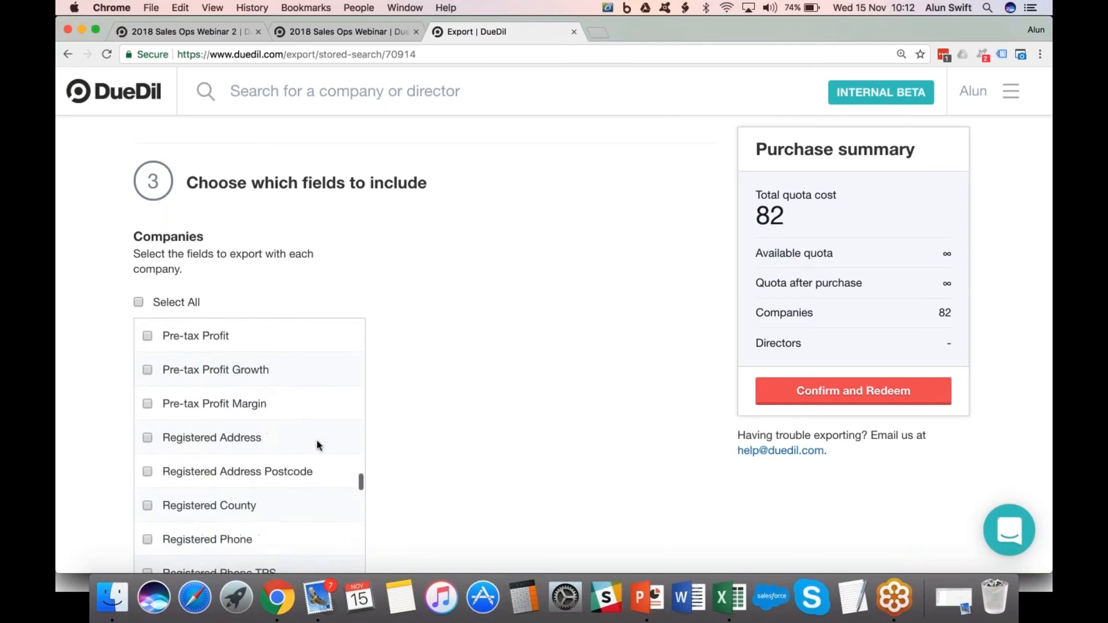
pyautogui.scroll(-2, 317, 441)
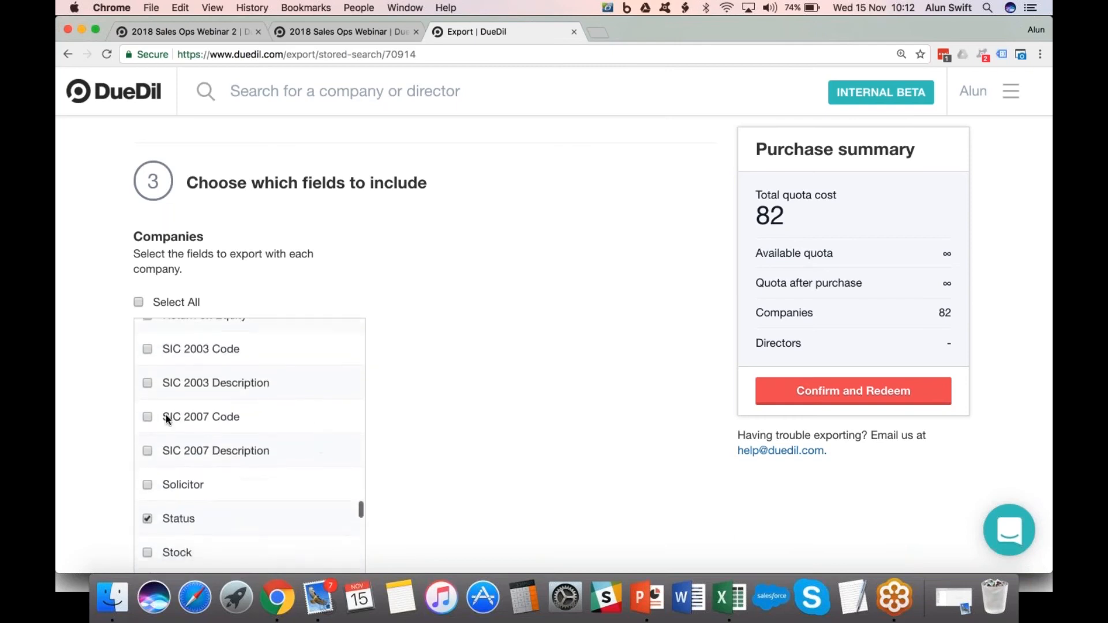
pyautogui.click(196, 418)
pyautogui.click(283, 449)
# Include Telephone in the exported company fields.
pyautogui.scroll(-1, 318, 378)
pyautogui.scroll(-3, 323, 382)
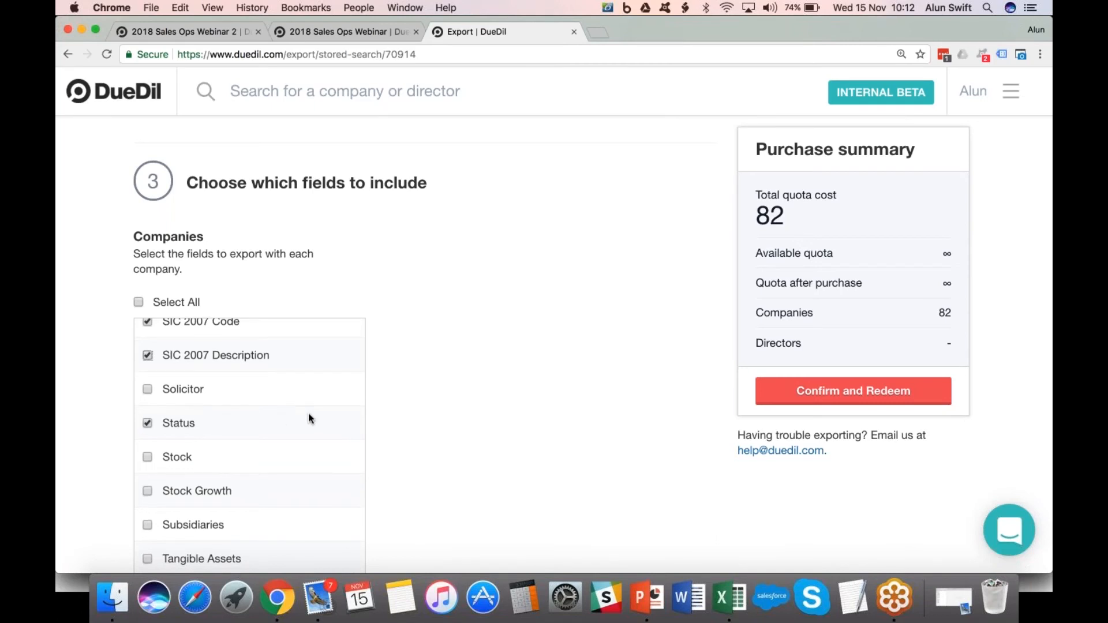
pyautogui.scroll(-2, 309, 418)
pyautogui.scroll(-6, 309, 417)
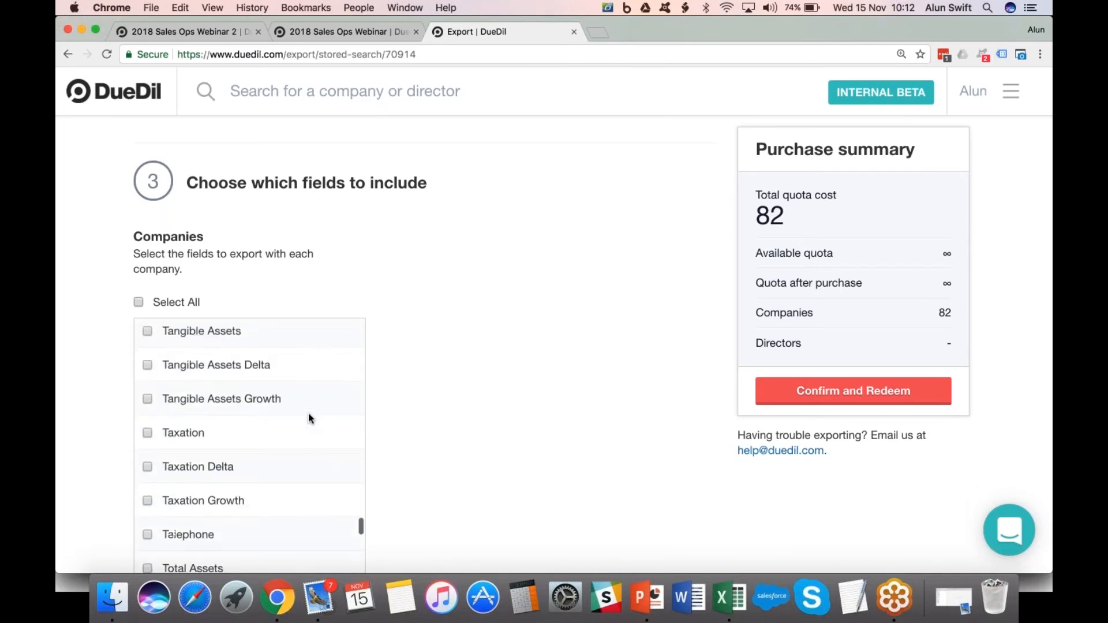
pyautogui.scroll(-2, 309, 417)
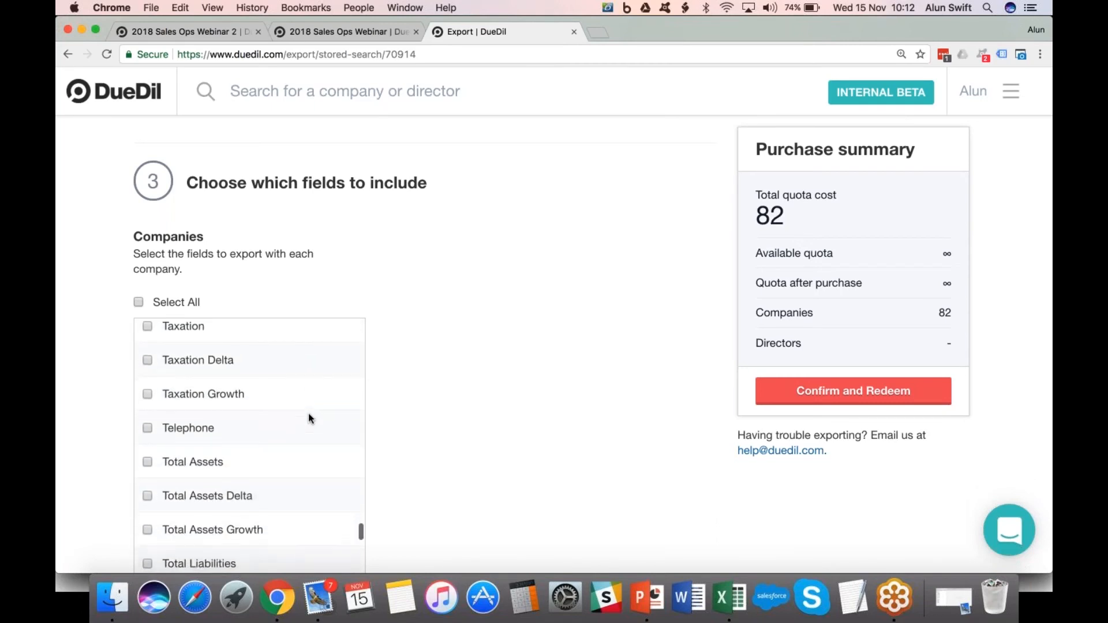
pyautogui.click(196, 405)
# Include Turnover Growth, Ultimate Domestic Parent, Ultimate Parent and Website in the exported company fields.
pyautogui.scroll(-5, 289, 409)
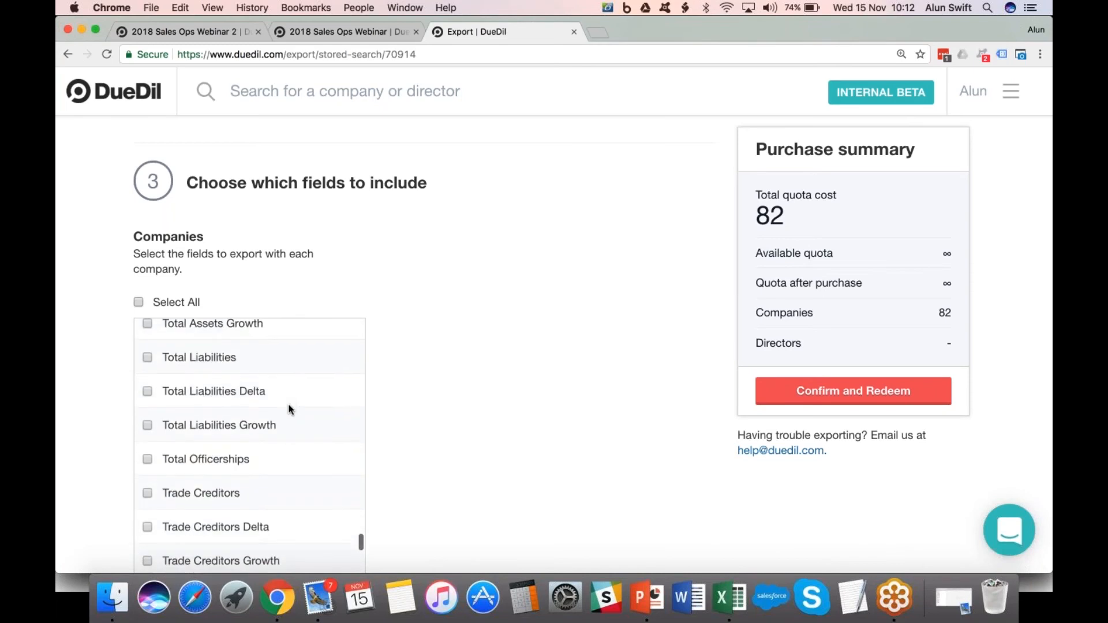
pyautogui.scroll(-6, 289, 409)
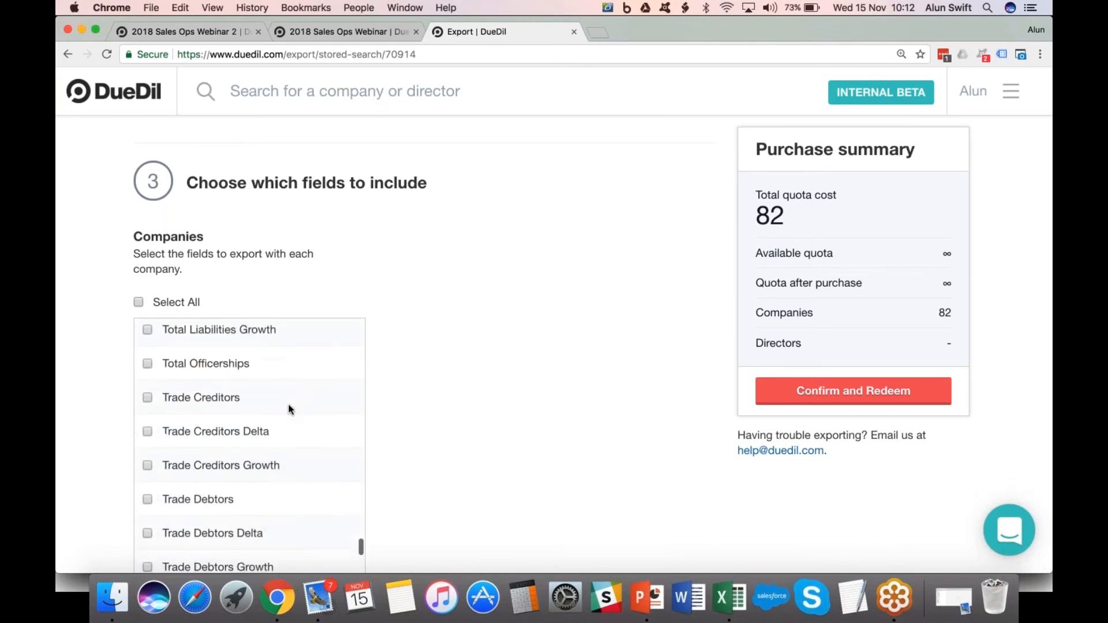
pyautogui.scroll(-8, 289, 408)
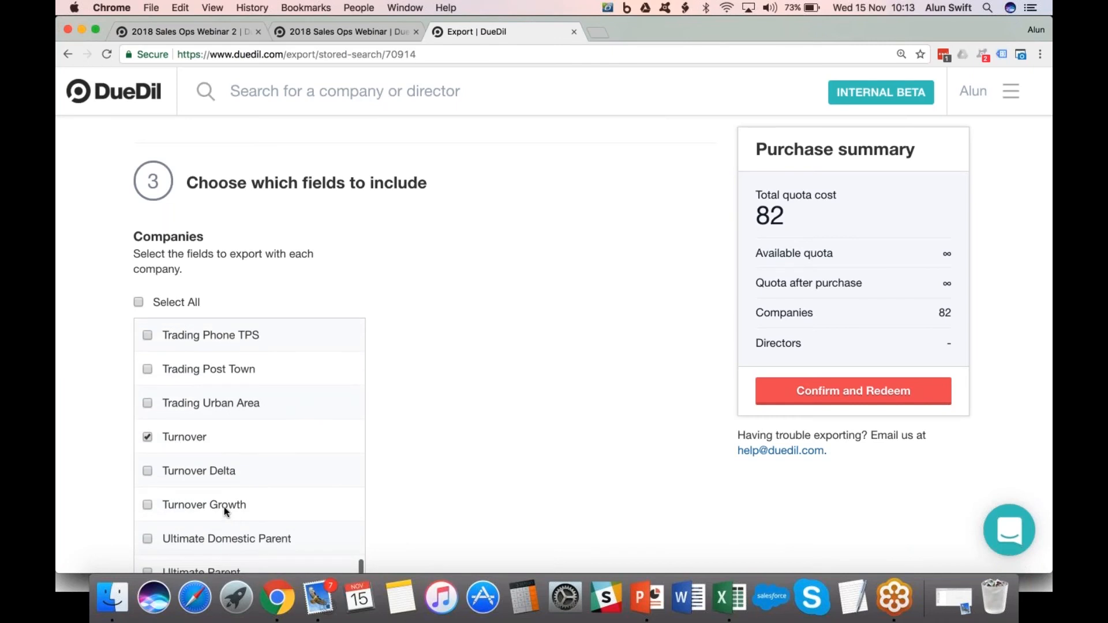
pyautogui.click(225, 508)
pyautogui.scroll(-3, 317, 445)
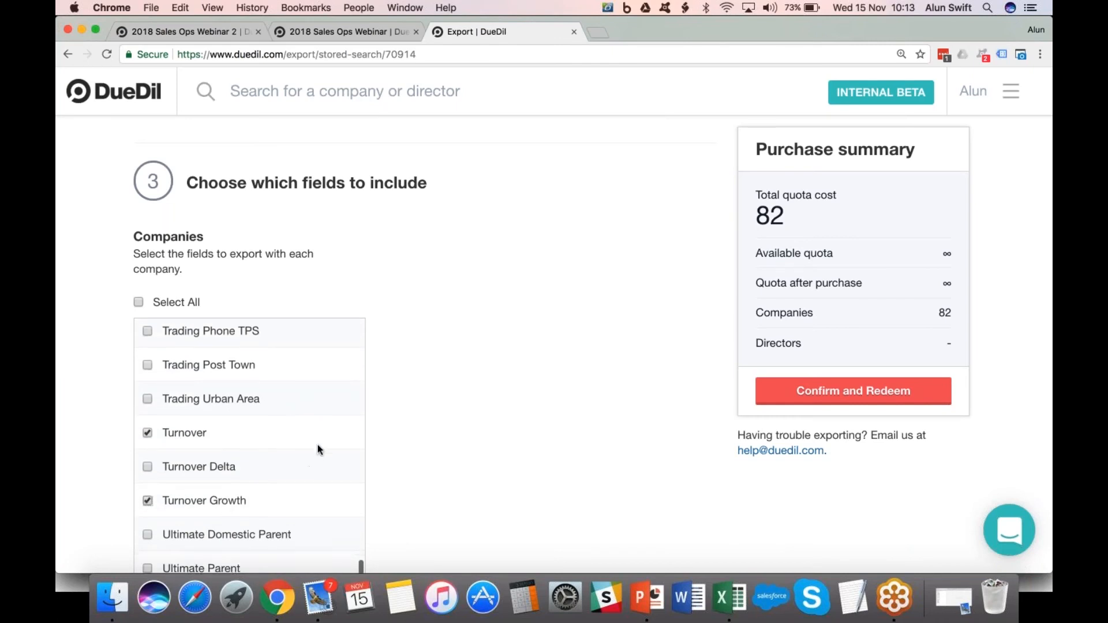
pyautogui.click(219, 460)
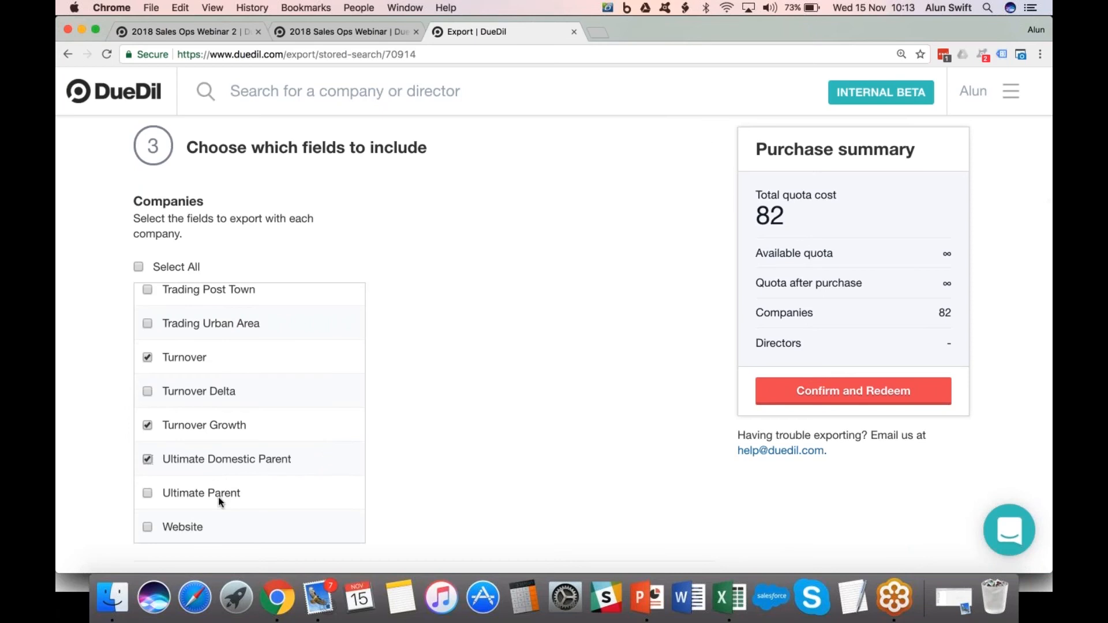
pyautogui.click(216, 493)
pyautogui.click(183, 531)
# Confirm and redeem the export, then download the CSV file and open it in Excel.
pyautogui.click(872, 392)
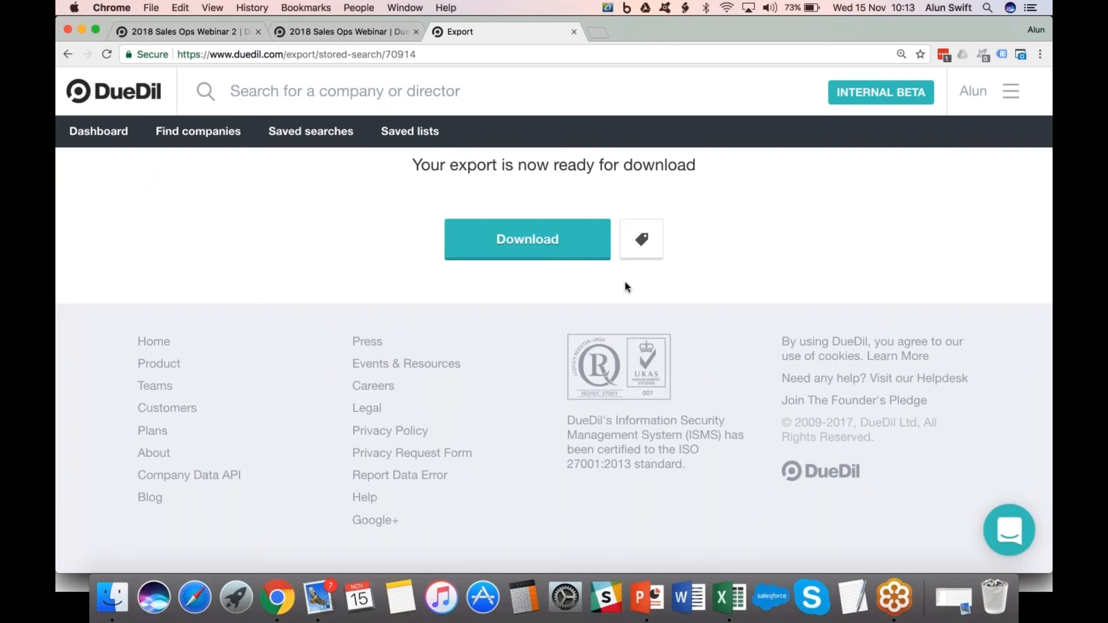
pyautogui.click(528, 241)
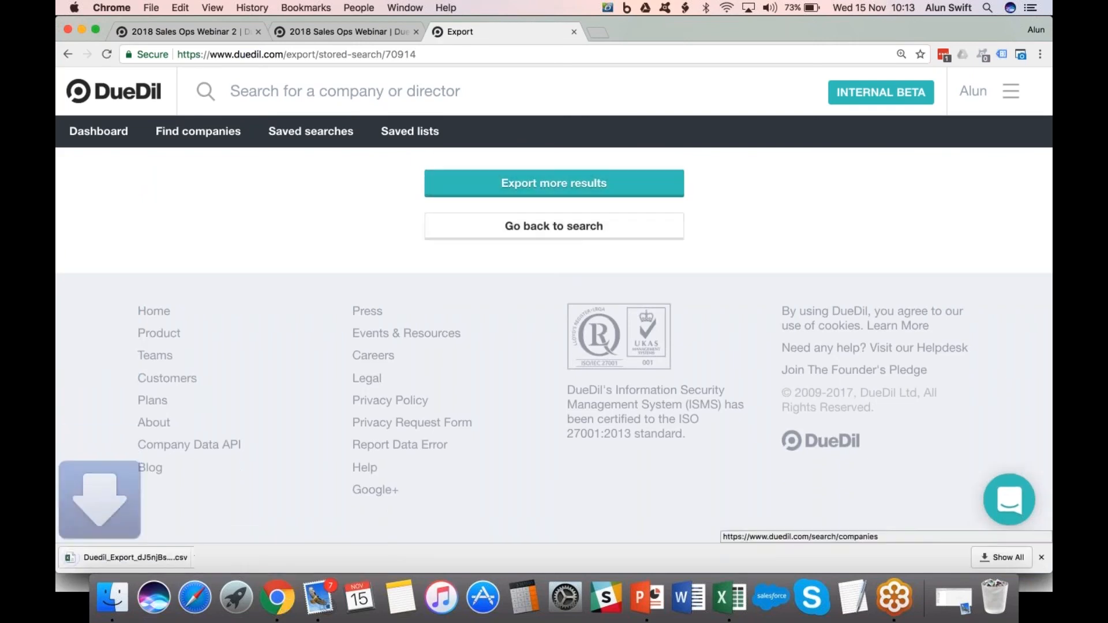
pyautogui.click(172, 553)
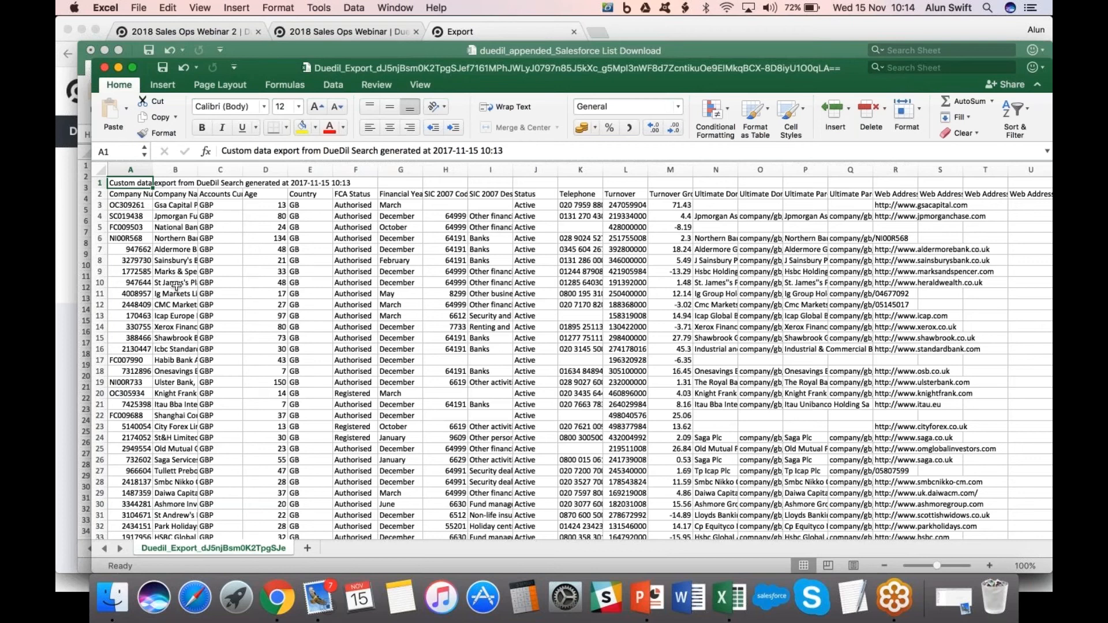
# Widen the Company Name and Financial Year End columns of the exported sheet so their text fits.
pyautogui.moveTo(195, 165); pyautogui.dragTo(287, 166)
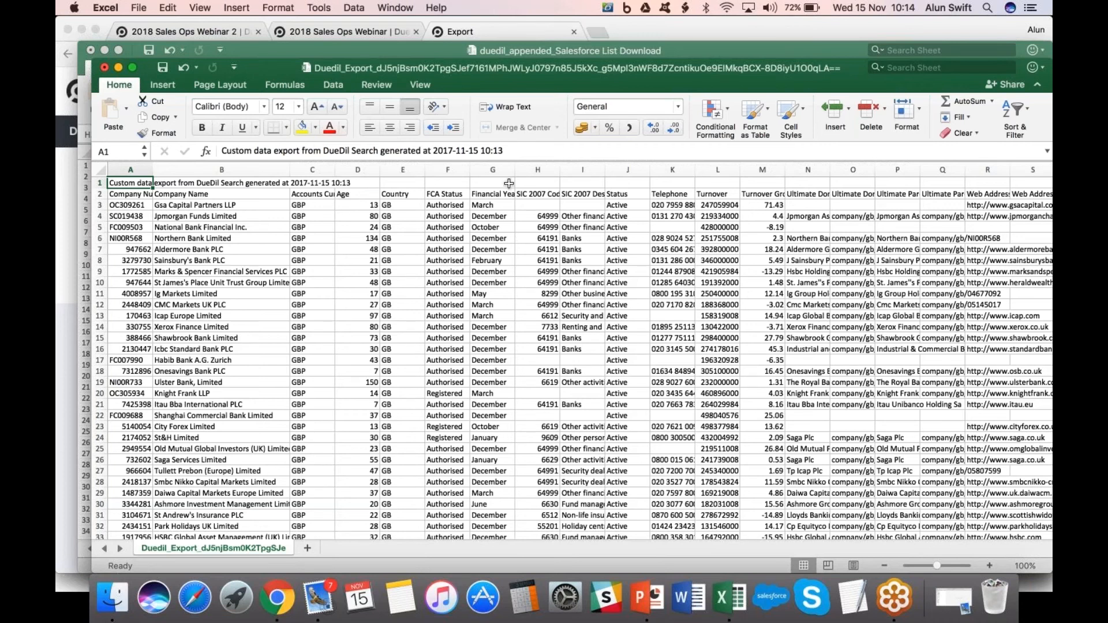
pyautogui.moveTo(514, 169); pyautogui.dragTo(545, 170)
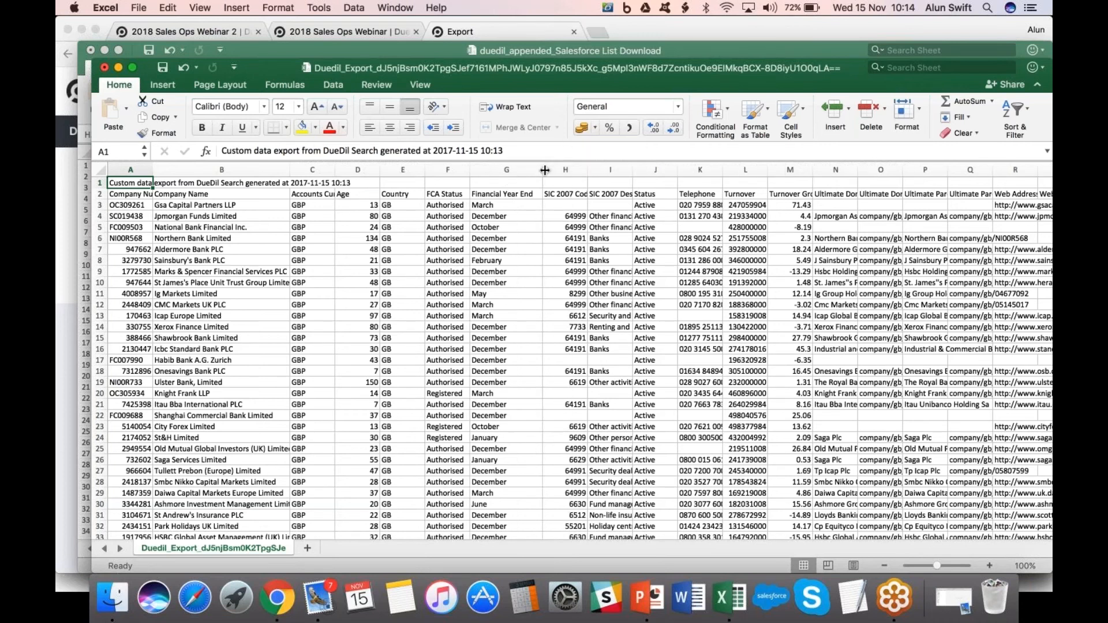
# Review the remaining columns of the exported sheet and view the login step of an upsert in Salesforce Data Loader, cancelling it.
pyautogui.hscroll(1, 676, 264)
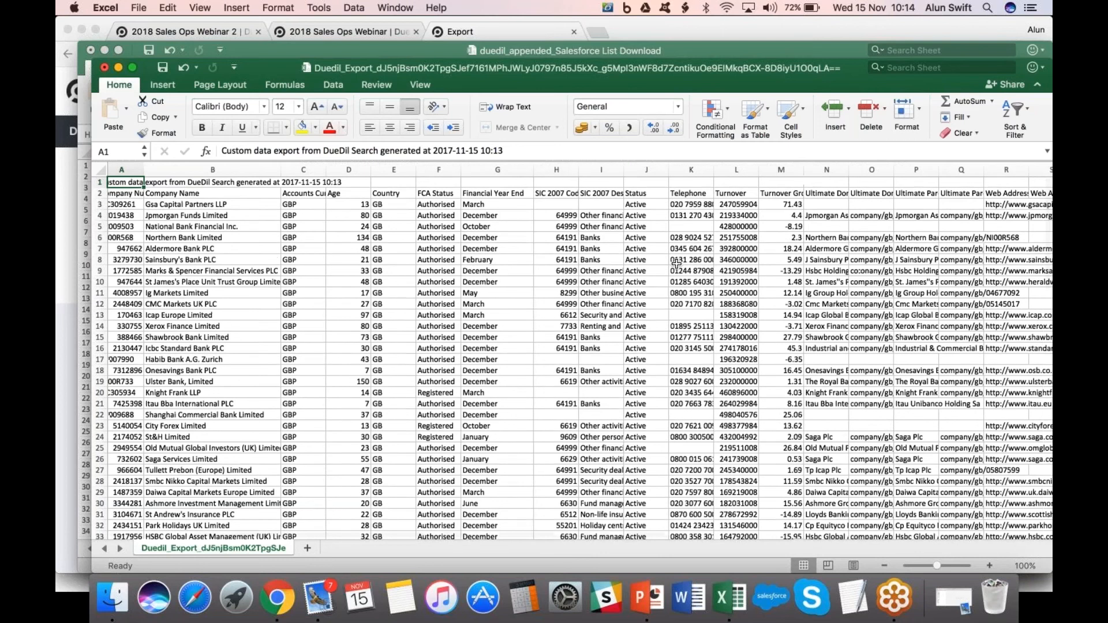
pyautogui.hscroll(5, 677, 264)
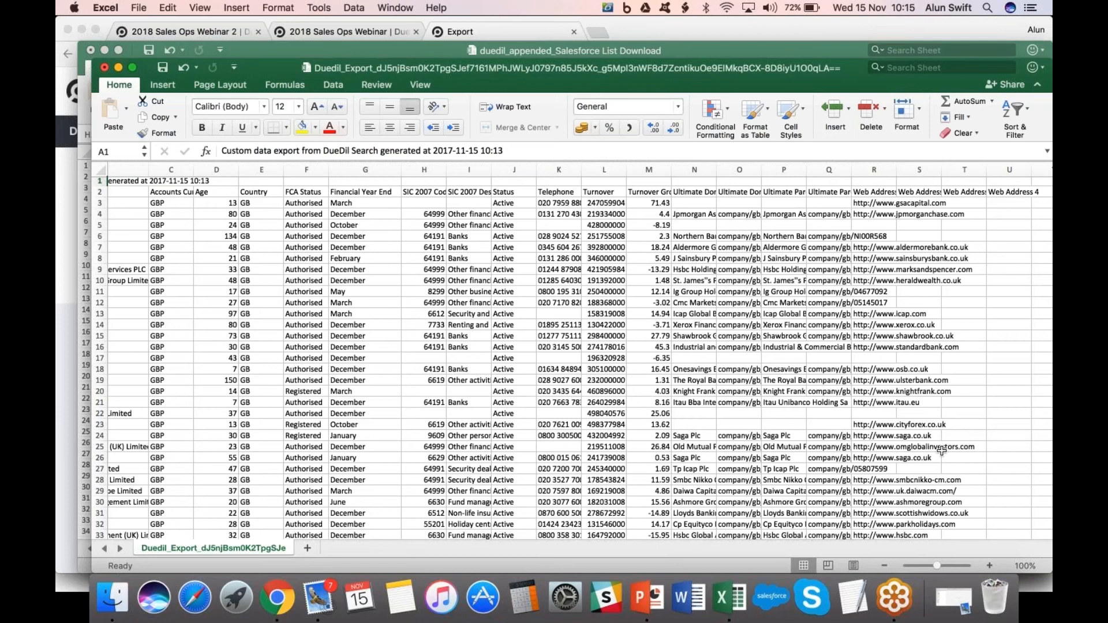
pyautogui.click(773, 600)
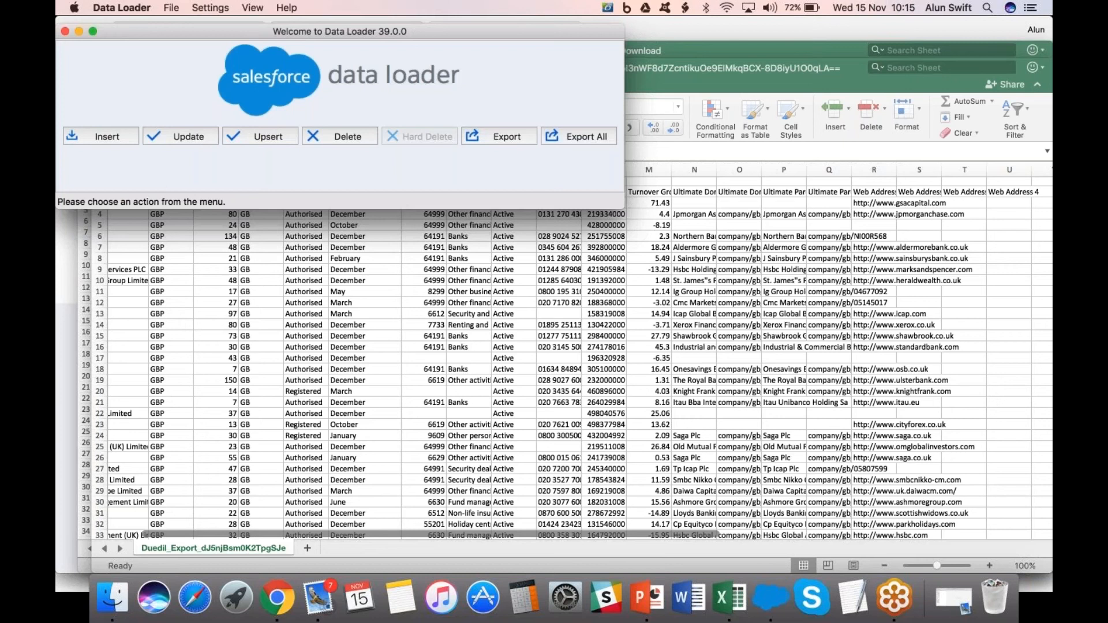
pyautogui.click(272, 136)
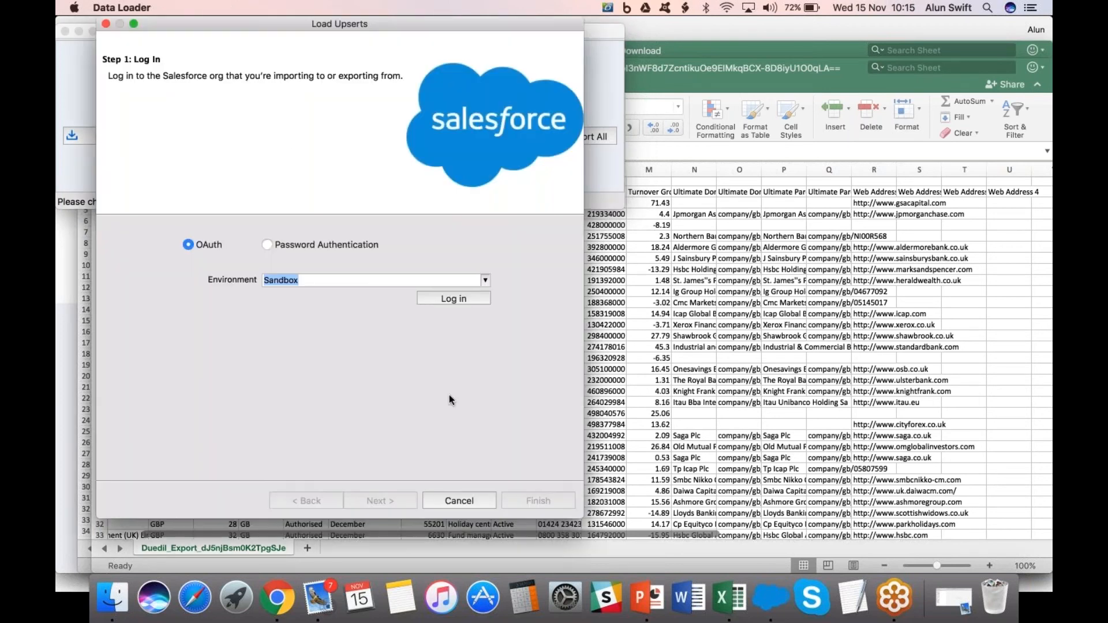
pyautogui.click(465, 501)
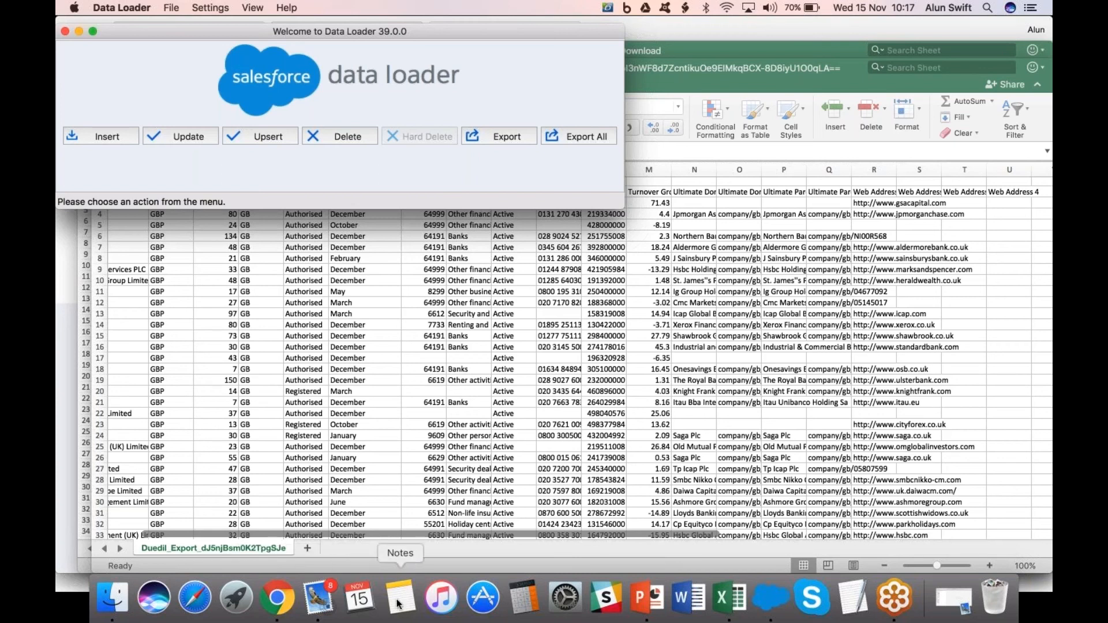
# Switch to Chrome and start a new Find companies search in DueDil from the completed import page.
pyautogui.click(276, 612)
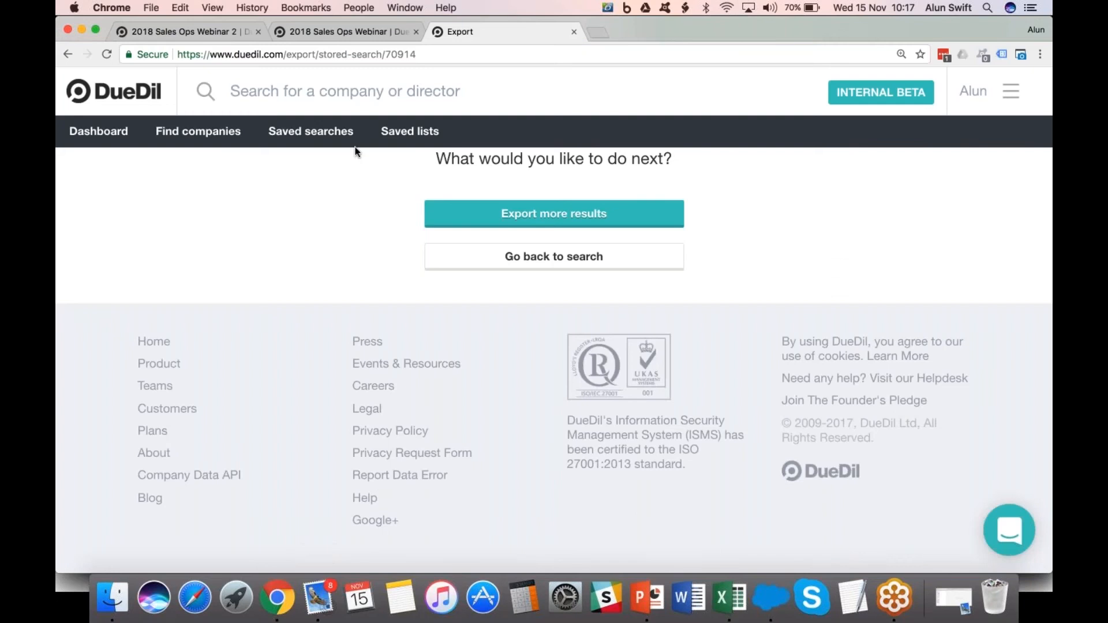
pyautogui.click(224, 36)
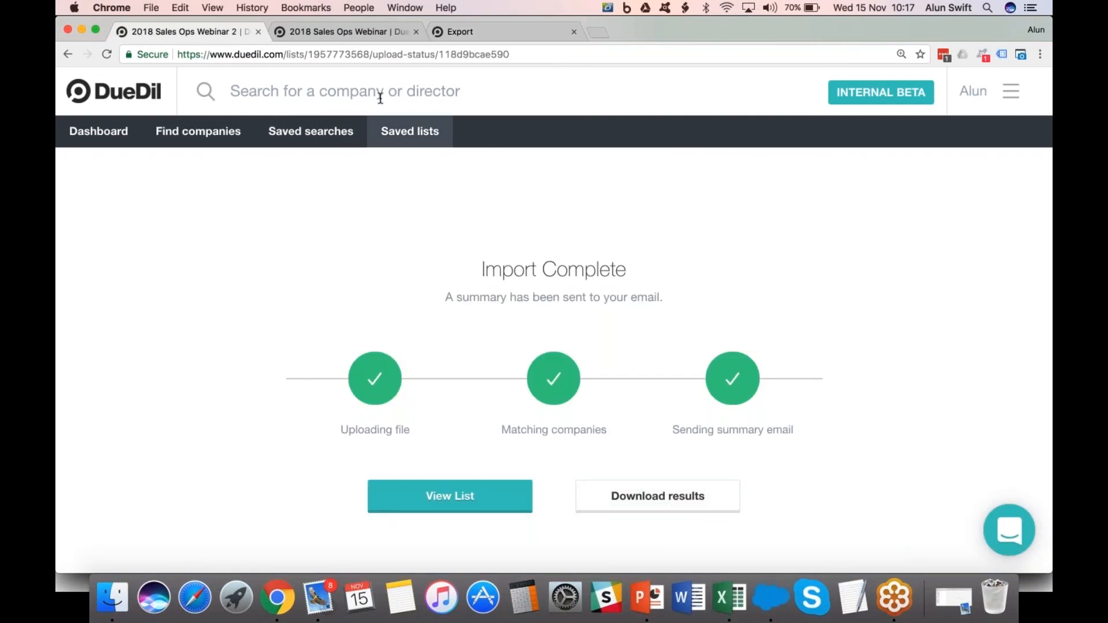
pyautogui.click(231, 135)
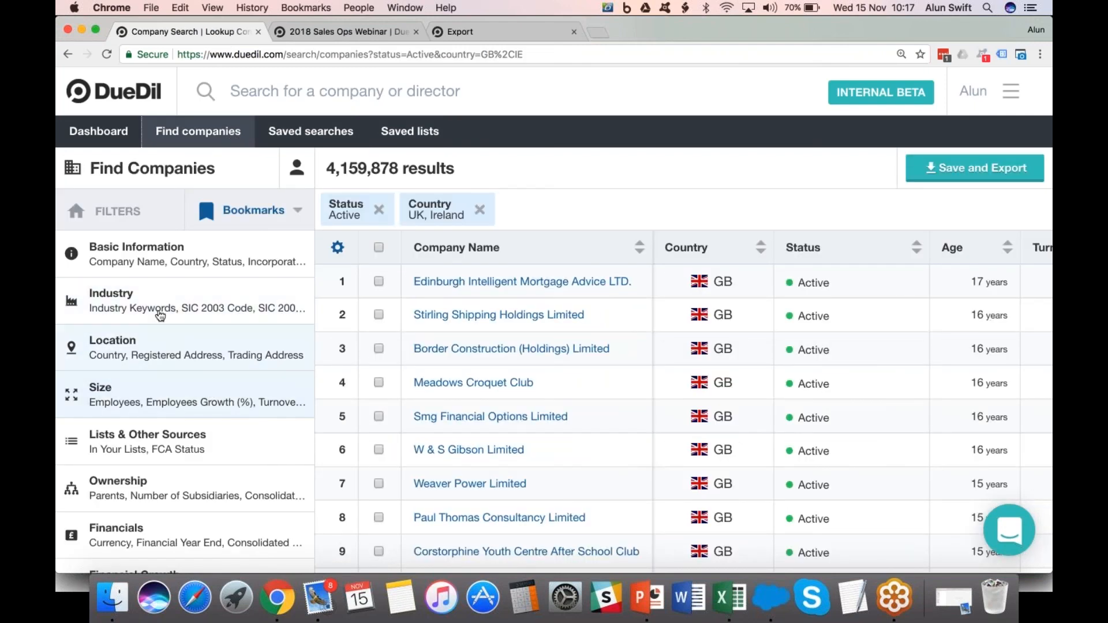
# Filter the company search by including the industry keyword Banking.
pyautogui.click(179, 303)
pyautogui.click(193, 322)
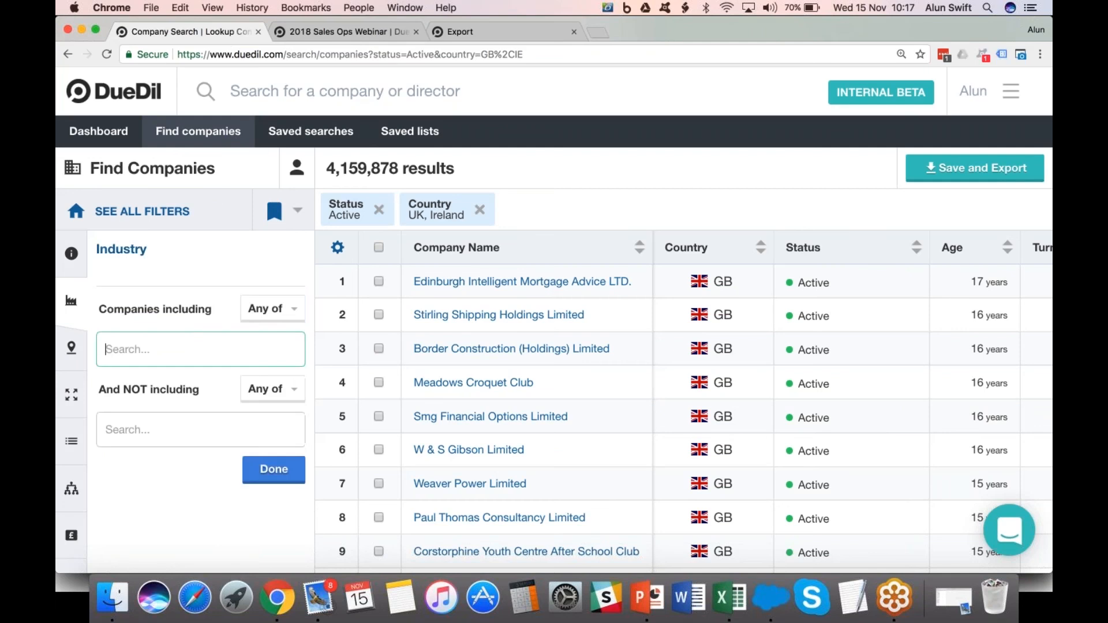
pyautogui.click(278, 312)
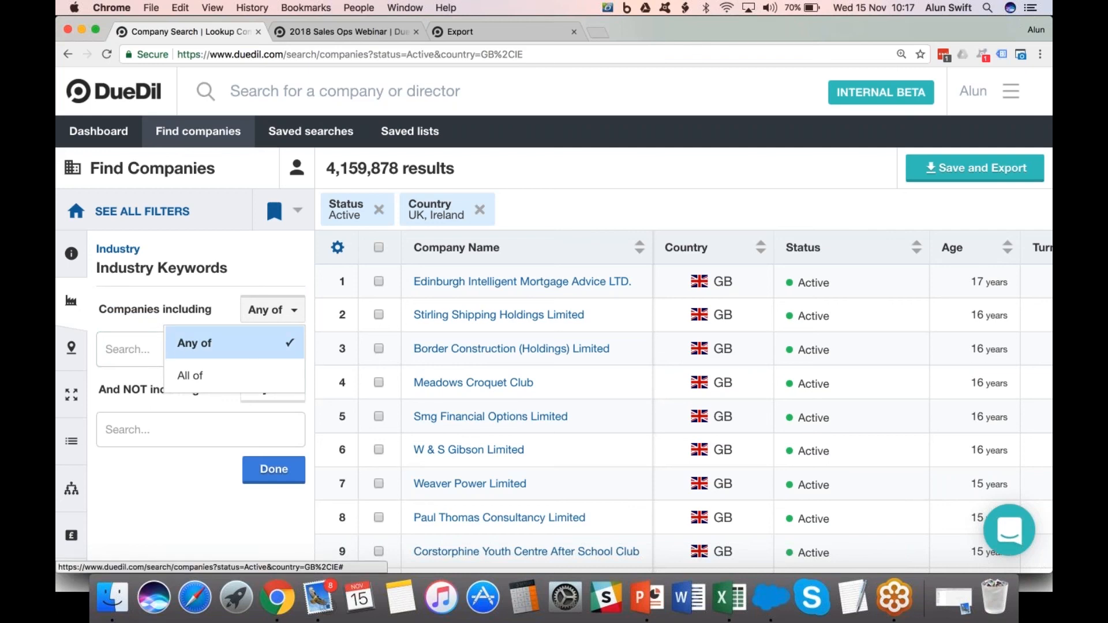
pyautogui.click(128, 349)
pyautogui.write('banking')
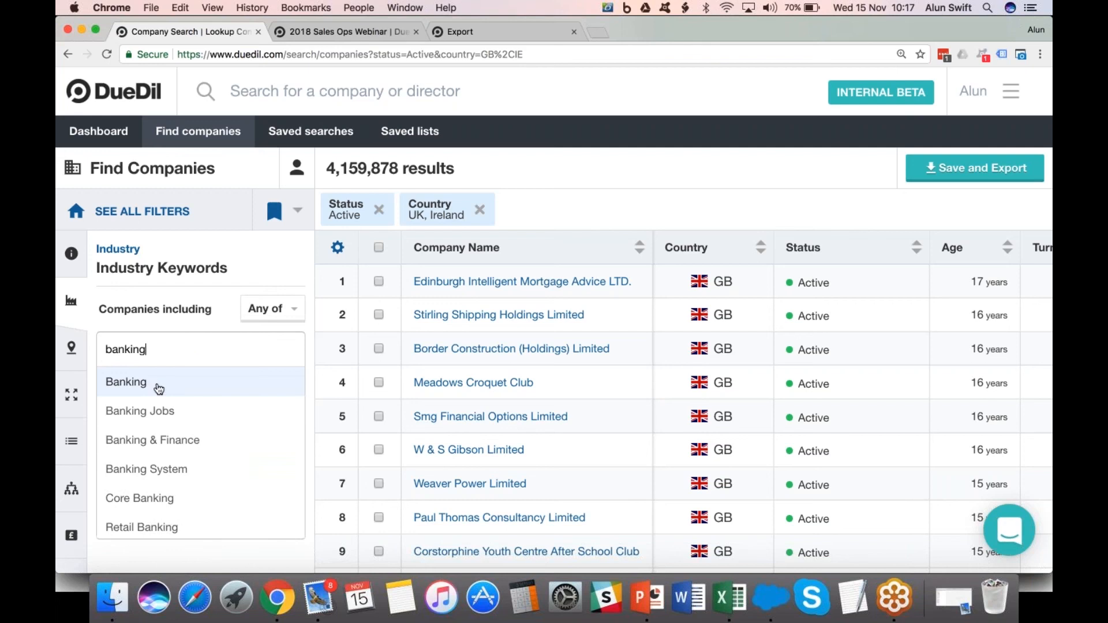
pyautogui.click(156, 383)
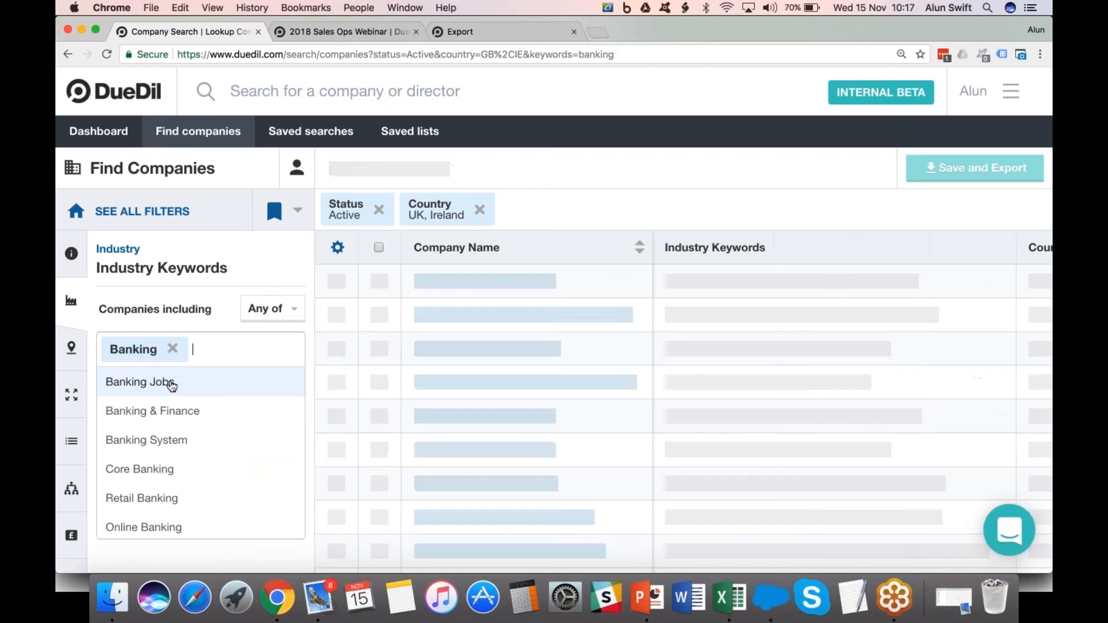
# Add Foreign Exchange as an included industry keyword and require companies to match all of the included keywords.
pyautogui.write('fore')
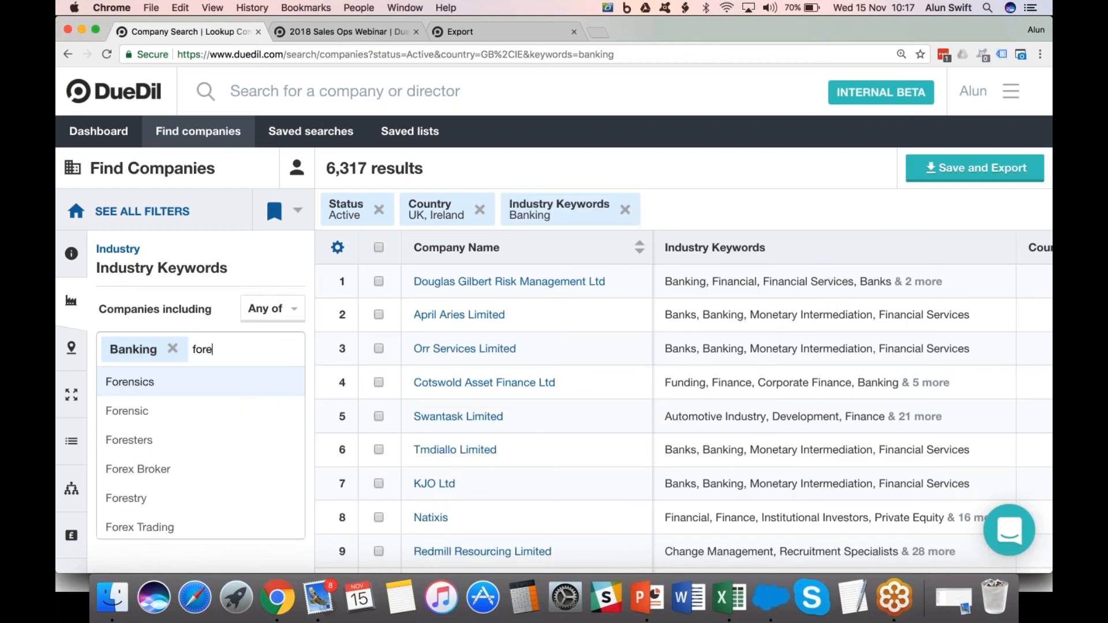
pyautogui.write('ign')
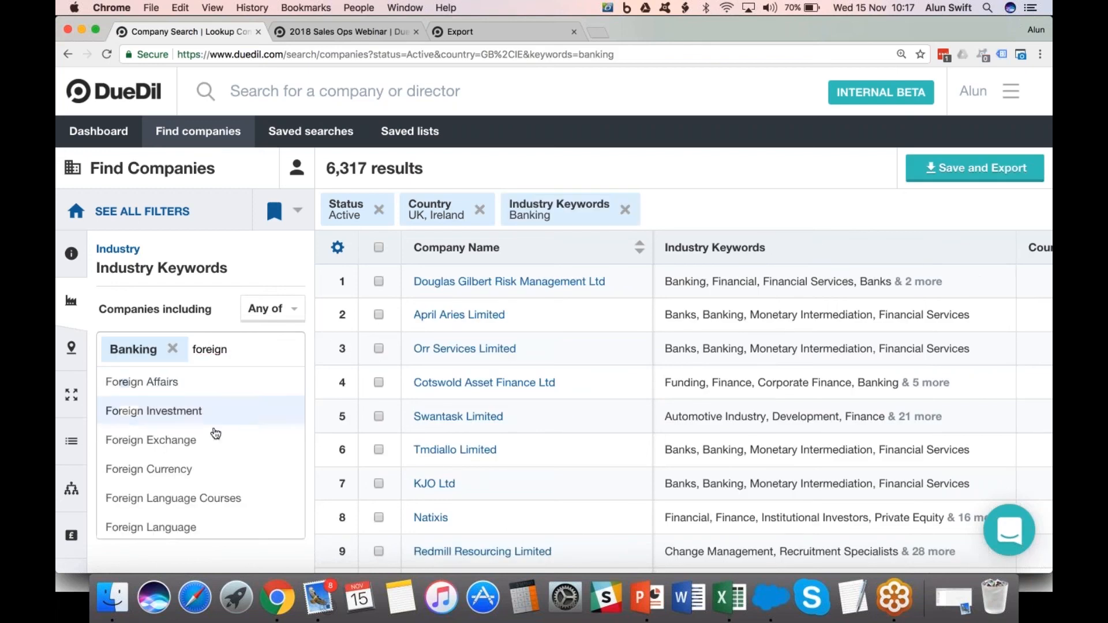
pyautogui.click(215, 438)
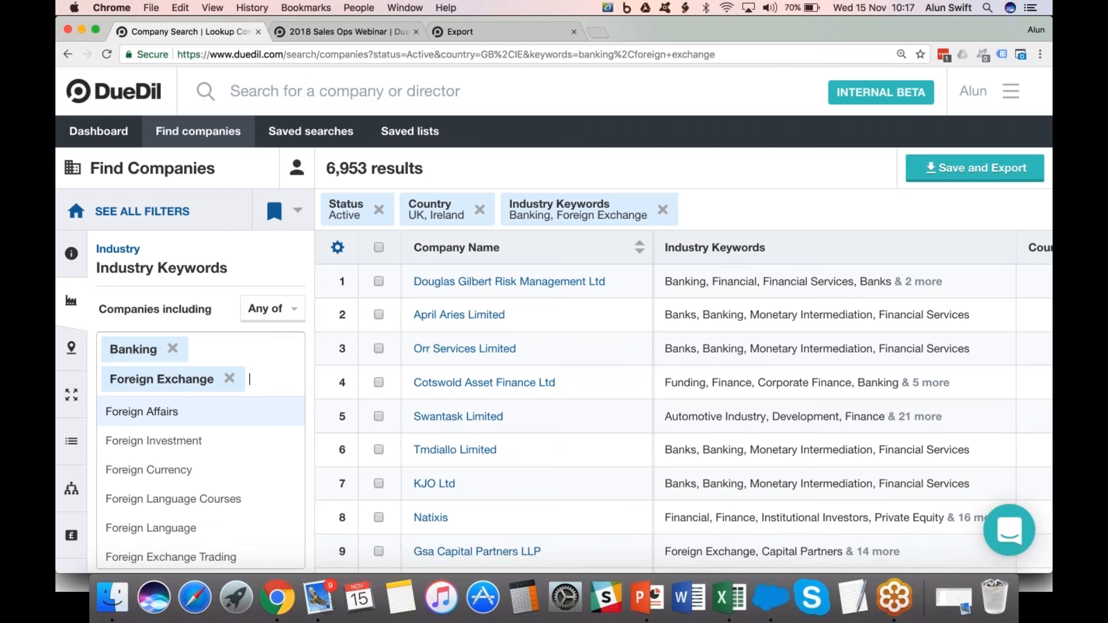
pyautogui.click(268, 309)
pyautogui.click(205, 375)
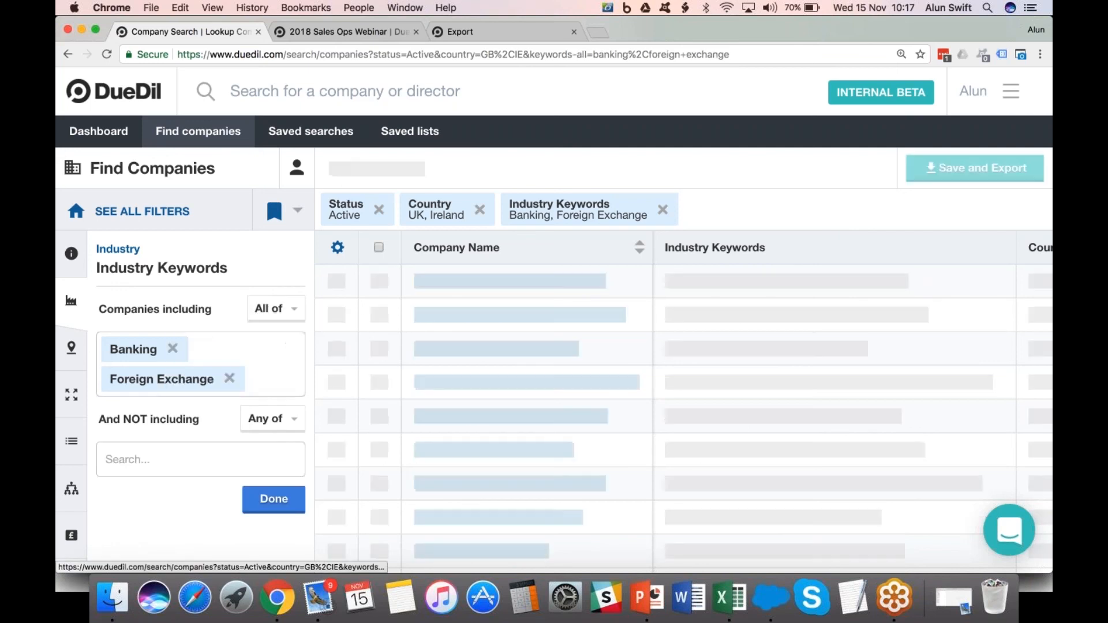